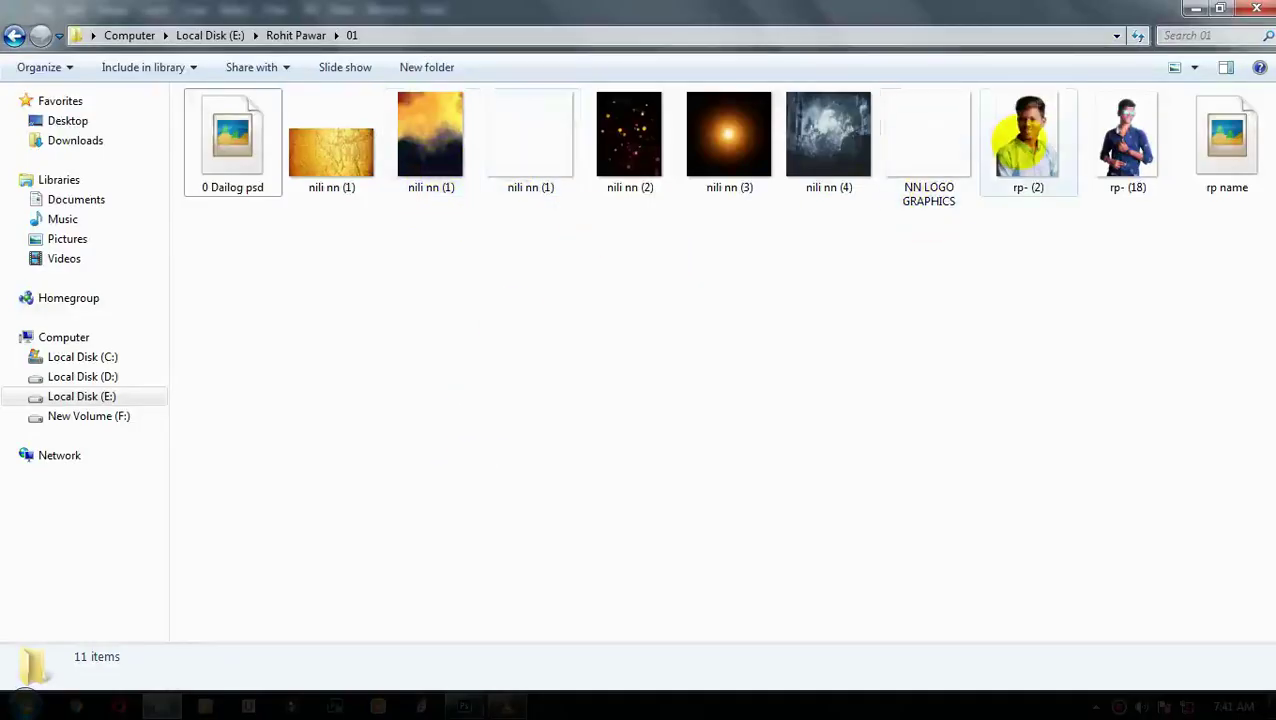
- Preview the rp- (2) portrait, then open nili nn (1).jpg in Photoshop
{"action": "left_click", "coordinate": [1028, 150]}
{"action": "double_click", "coordinate": [1028, 150]}
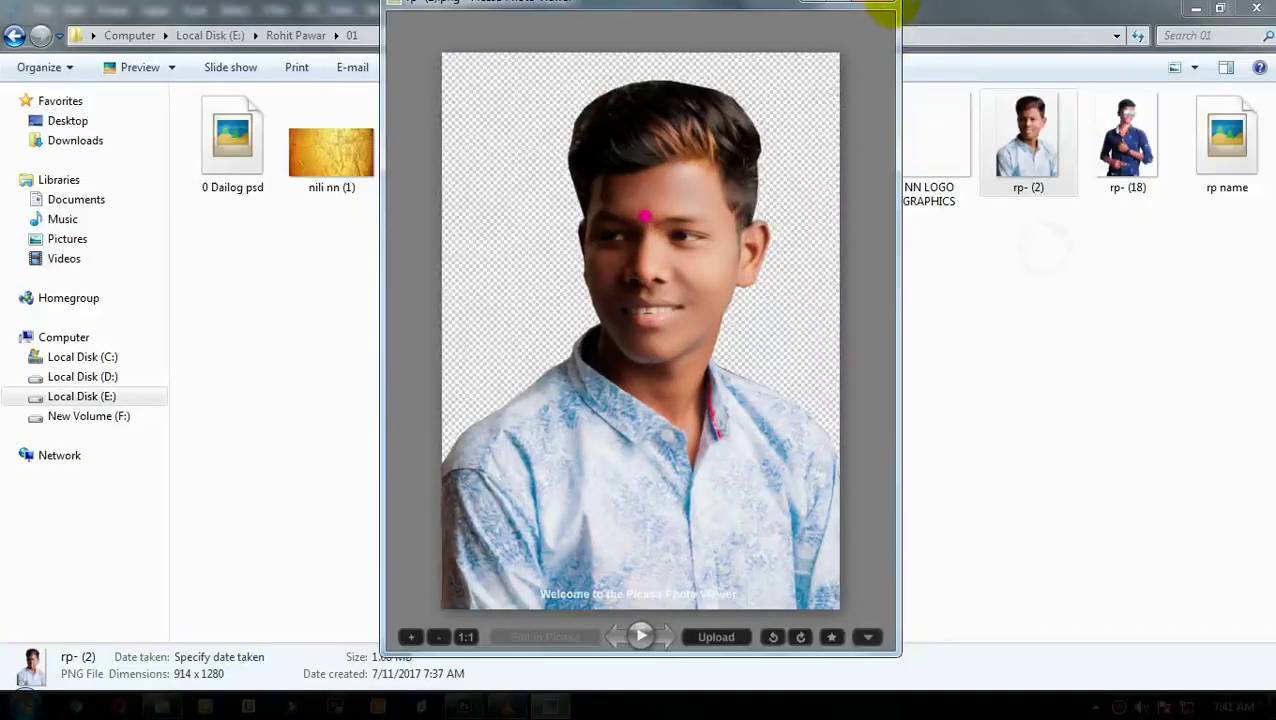
{"action": "left_click", "coordinate": [885, 8]}
{"action": "mouse_move", "coordinate": [470, 135]}
{"action": "left_mouse_down"}
{"action": "mouse_move", "coordinate": [506, 30]}
{"action": "mouse_move", "coordinate": [420, 38]}
{"action": "mouse_move", "coordinate": [396, 70]}
{"action": "left_mouse_up"}
- Fit the sky background on screen and place the rp- (2) portrait onto it
{"action": "left_click", "coordinate": [19, 337]}
{"action": "right_click", "coordinate": [532, 203]}
{"action": "left_click", "coordinate": [540, 207]}
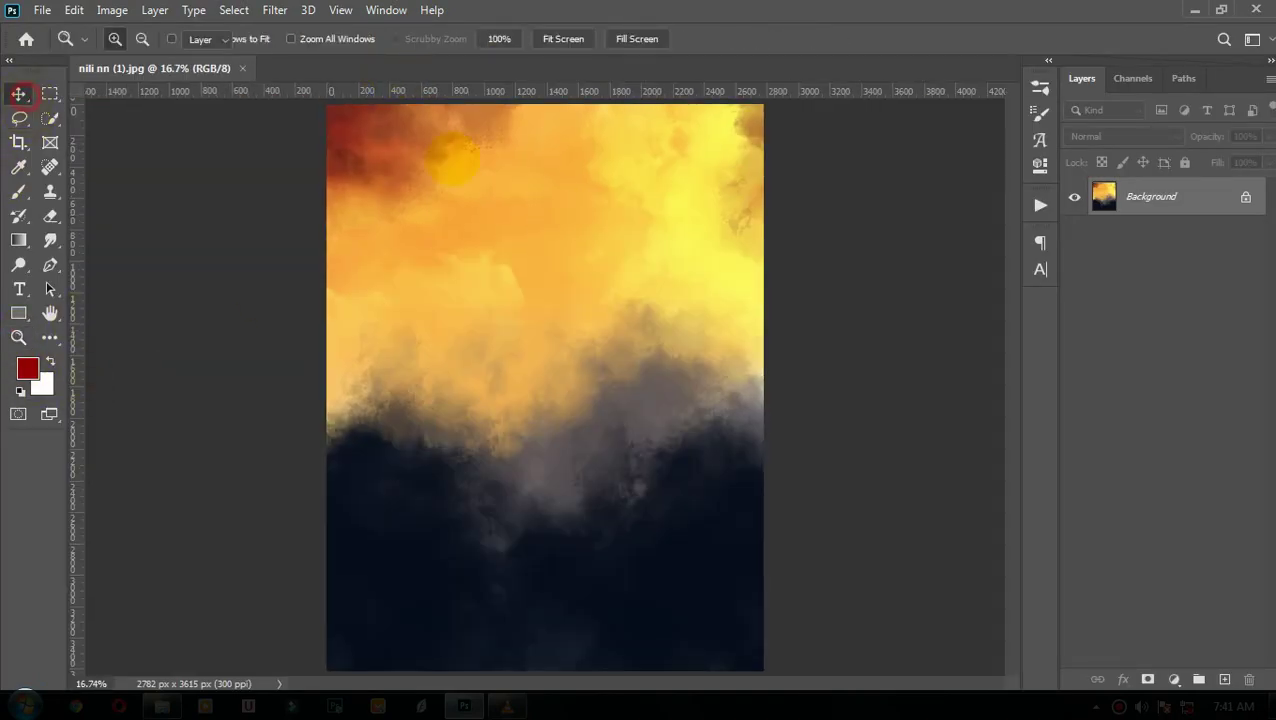
{"action": "key", "text": "v"}
{"action": "left_click", "coordinate": [161, 706]}
{"action": "mouse_move", "coordinate": [1028, 140]}
{"action": "left_mouse_down"}
{"action": "mouse_move", "coordinate": [470, 678]}
{"action": "mouse_move", "coordinate": [513, 378]}
{"action": "left_mouse_up"}
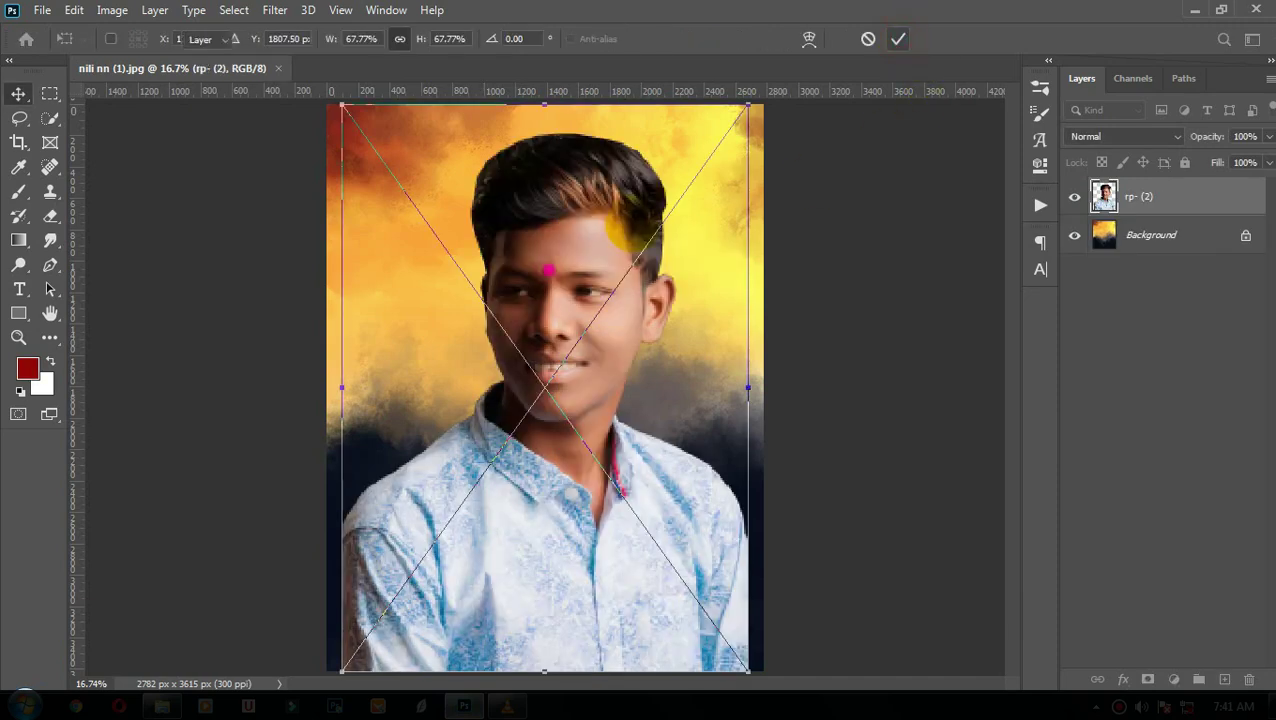
{"action": "key", "text": "Return"}
- Rasterize the rp- (2) portrait, add a layer mask, and scale and centre it
{"action": "right_click", "coordinate": [1150, 200]}
{"action": "left_click", "coordinate": [1000, 349]}
{"action": "left_click", "coordinate": [1147, 679]}
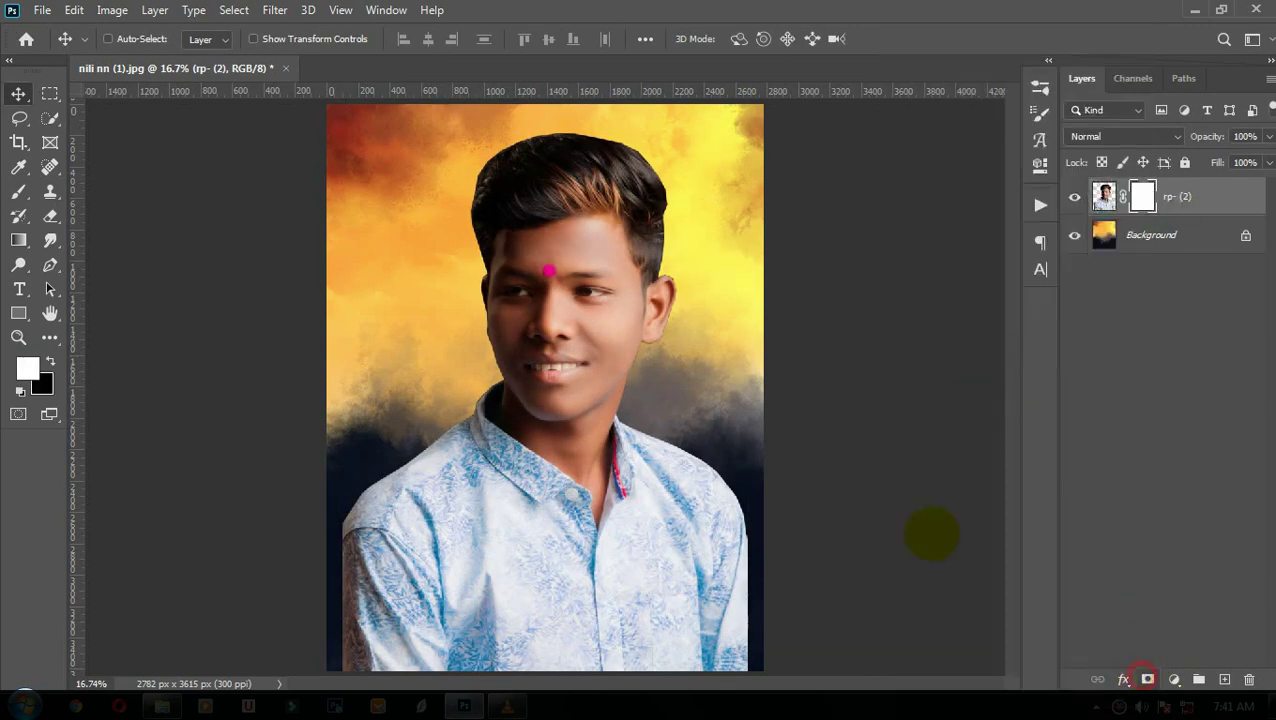
{"action": "key", "text": "ctrl+t"}
{"action": "left_click_drag", "start_coordinate": [590, 370], "coordinate": [605, 283]}
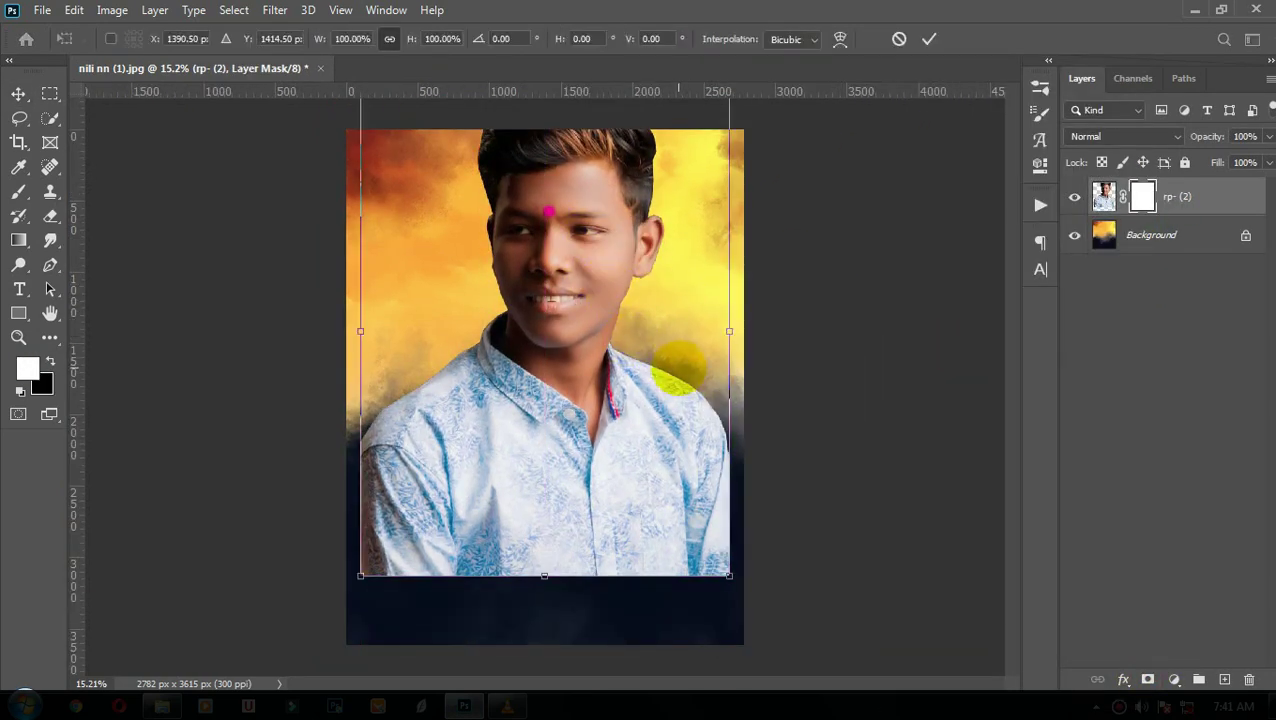
{"action": "left_click_drag", "start_coordinate": [729, 575], "coordinate": [685, 516]}
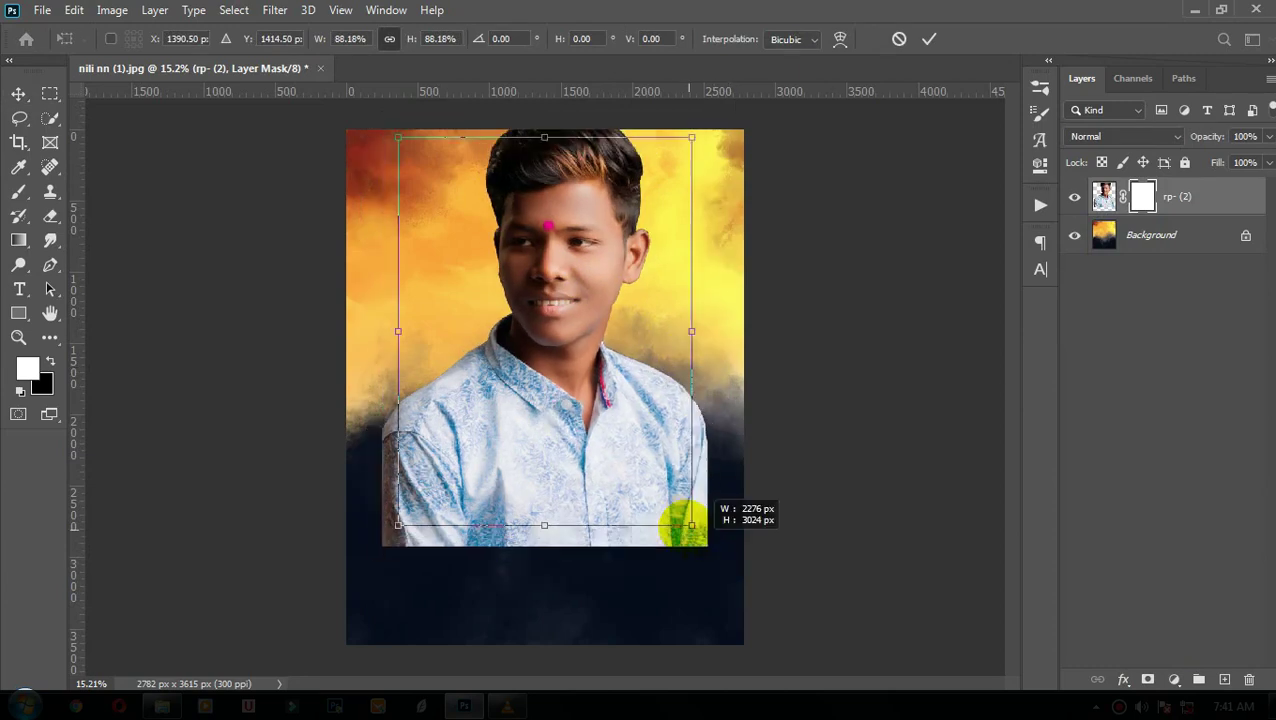
{"action": "double_click", "coordinate": [570, 270]}
{"action": "left_click_drag", "start_coordinate": [565, 265], "coordinate": [542, 265]}
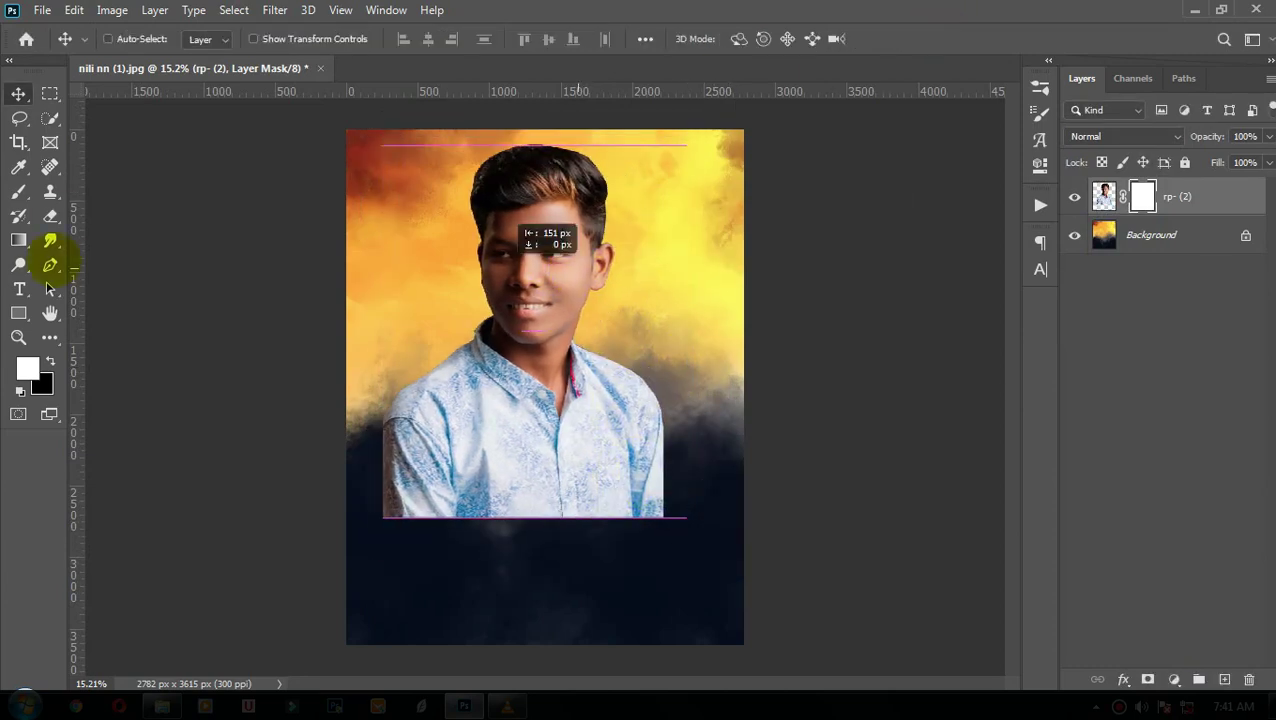
- Erase the portrait's lower shirt on the mask so it fades into the dark
{"action": "left_click", "coordinate": [50, 216]}
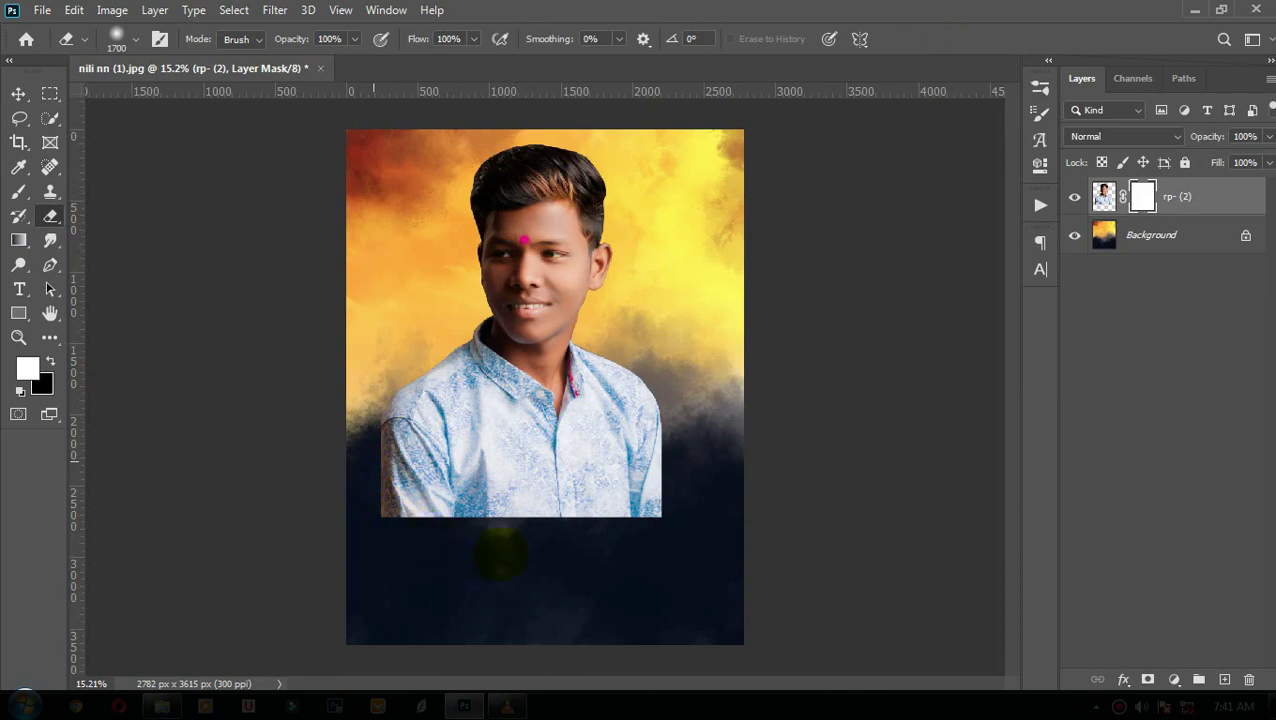
{"action": "mouse_move", "coordinate": [500, 553]}
{"action": "left_mouse_down"}
{"action": "mouse_move", "coordinate": [680, 520]}
{"action": "mouse_move", "coordinate": [706, 379]}
{"action": "mouse_move", "coordinate": [658, 305]}
{"action": "left_mouse_up"}
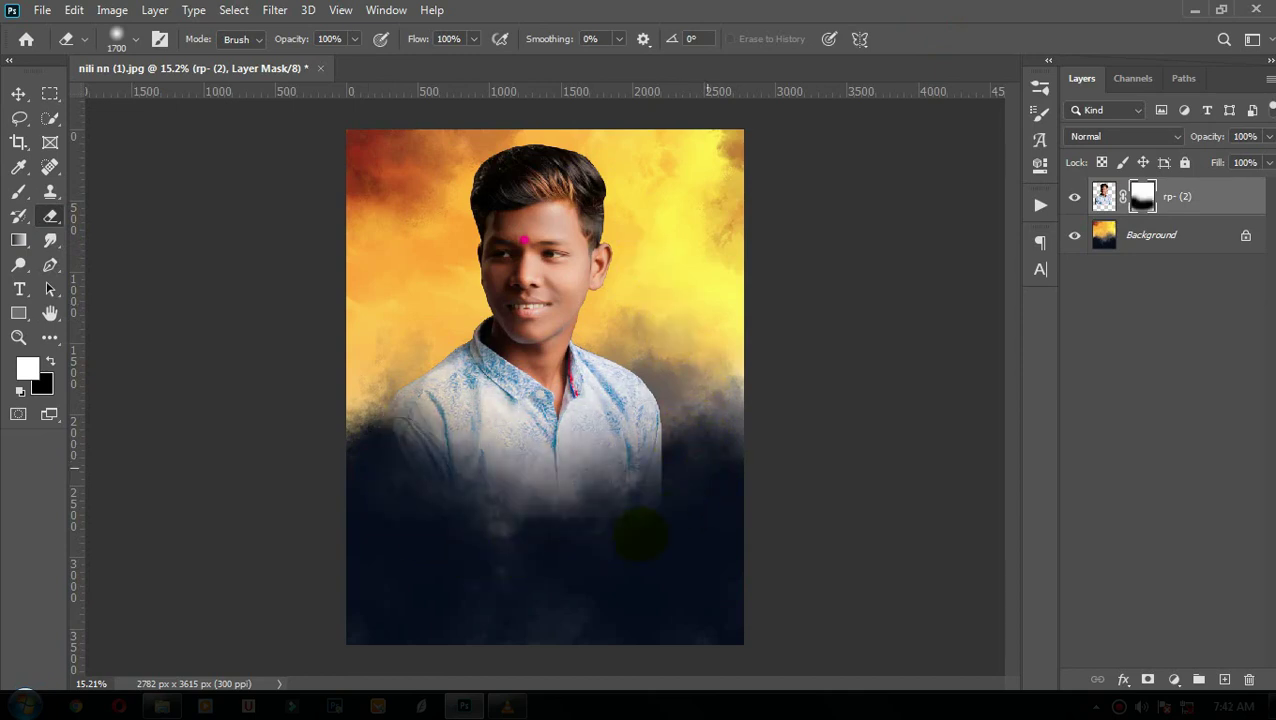
{"action": "left_click_drag", "start_coordinate": [640, 538], "coordinate": [648, 528]}
{"action": "left_click_drag", "start_coordinate": [635, 435], "coordinate": [504, 573]}
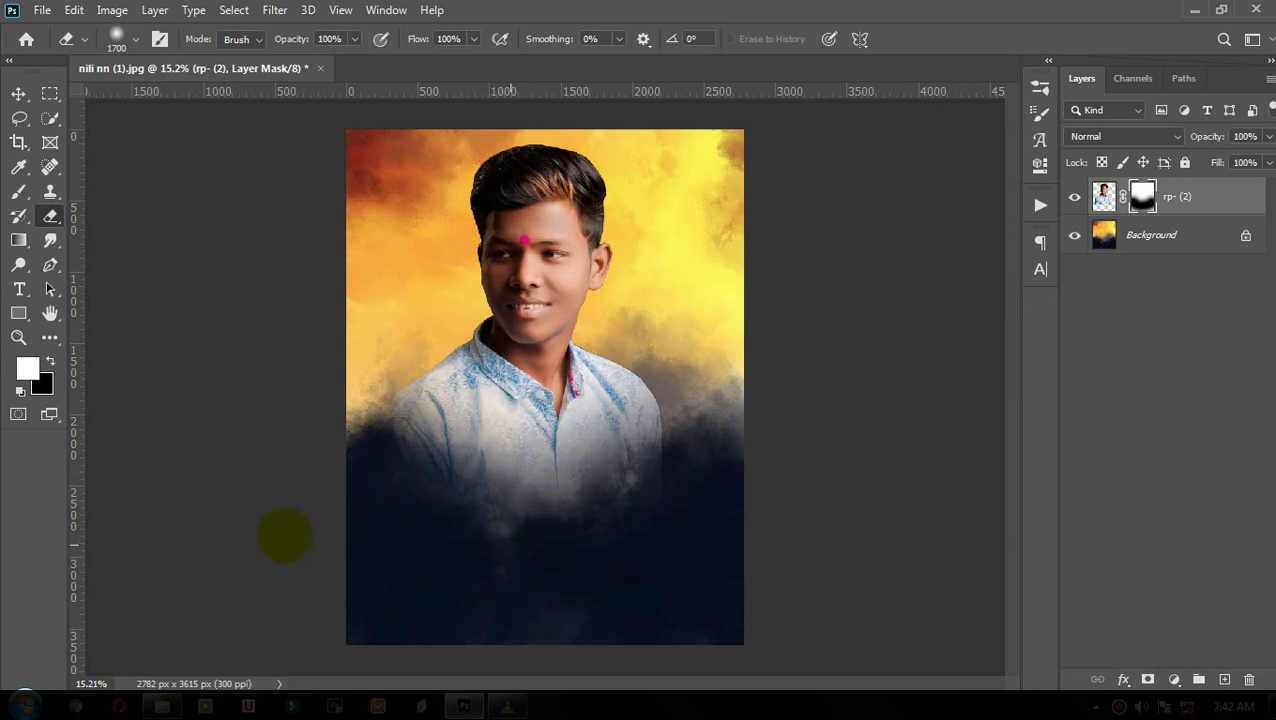
{"action": "left_click", "coordinate": [18, 93]}
{"action": "left_click_drag", "start_coordinate": [599, 279], "coordinate": [585, 289]}
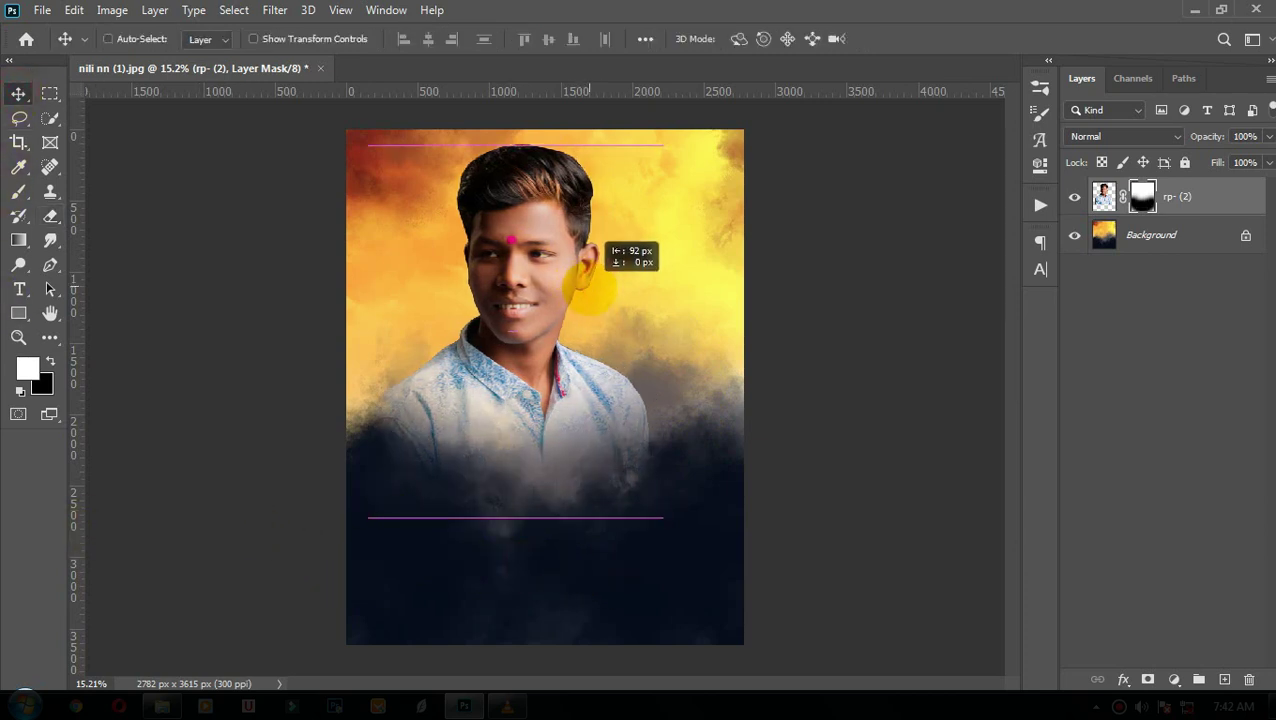
- Place the second boy's photo rp- (18) onto the poster
{"action": "left_click", "coordinate": [161, 703]}
{"action": "left_click_drag", "start_coordinate": [1119, 171], "coordinate": [578, 330]}
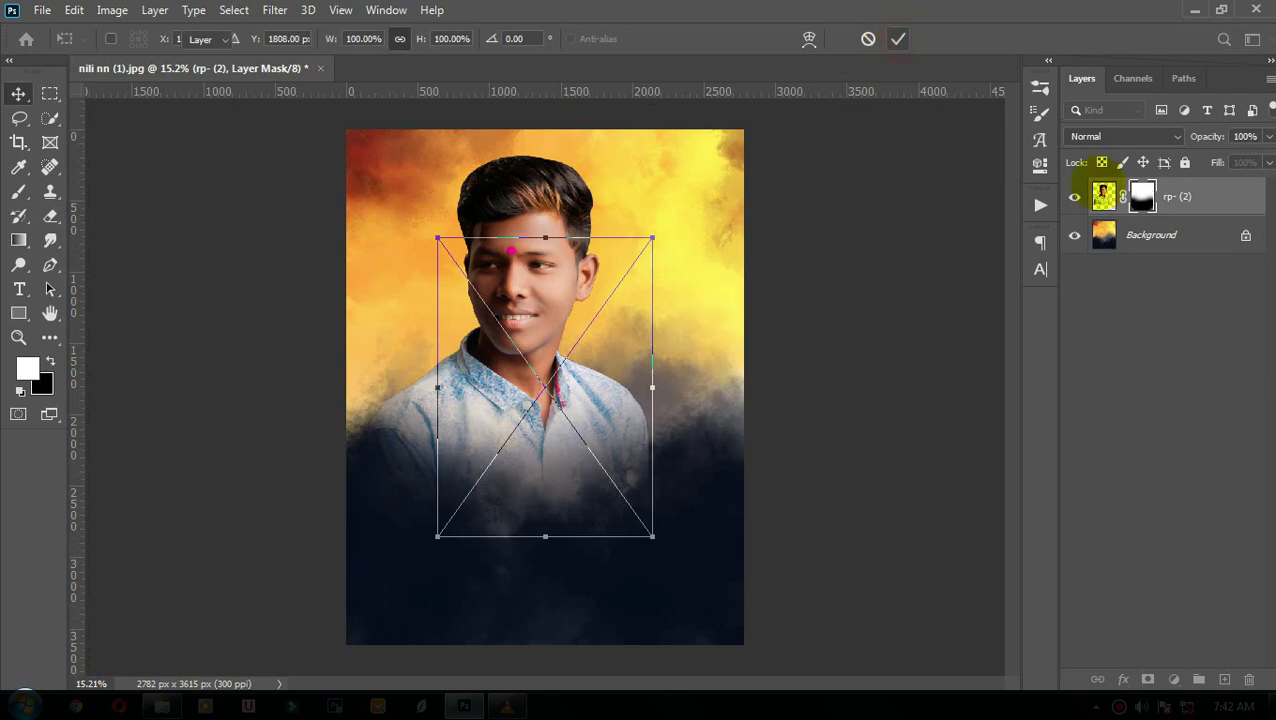
{"action": "key", "text": "Return"}
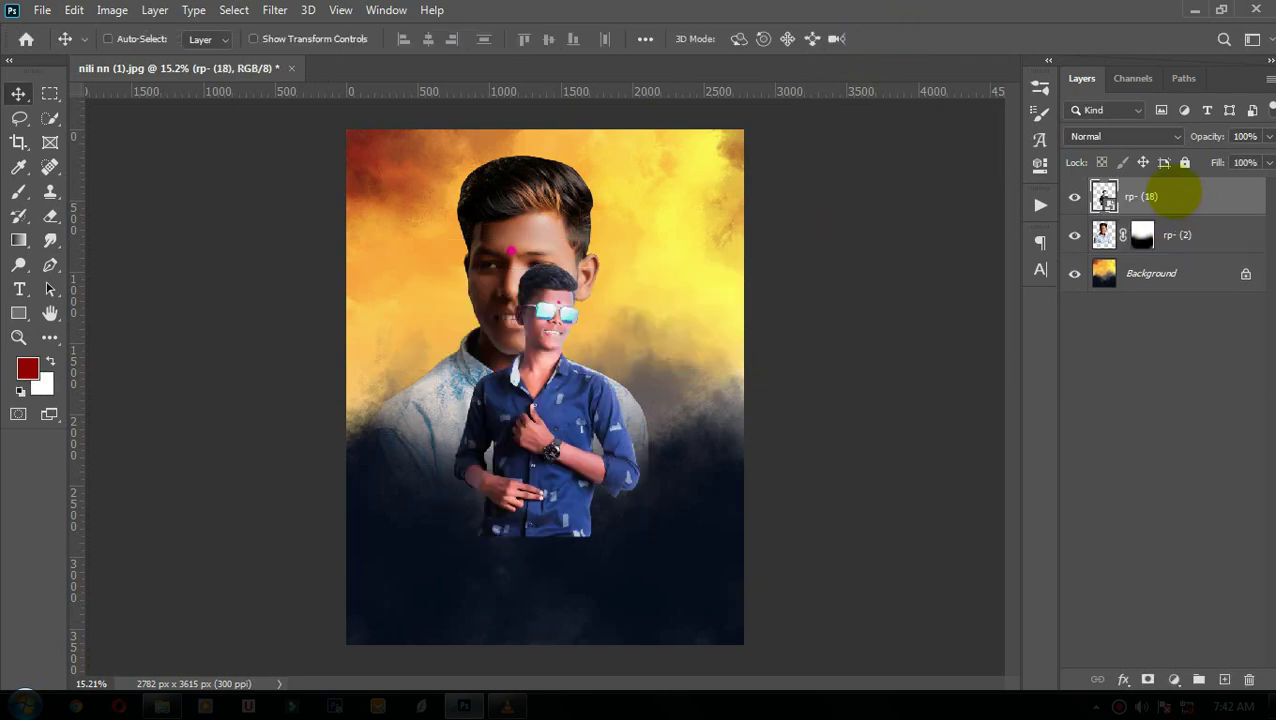
- Rasterize rp- (18), move it lower right, and mask out its lower shirt and hands
{"action": "right_click", "coordinate": [1183, 196]}
{"action": "left_click", "coordinate": [960, 341]}
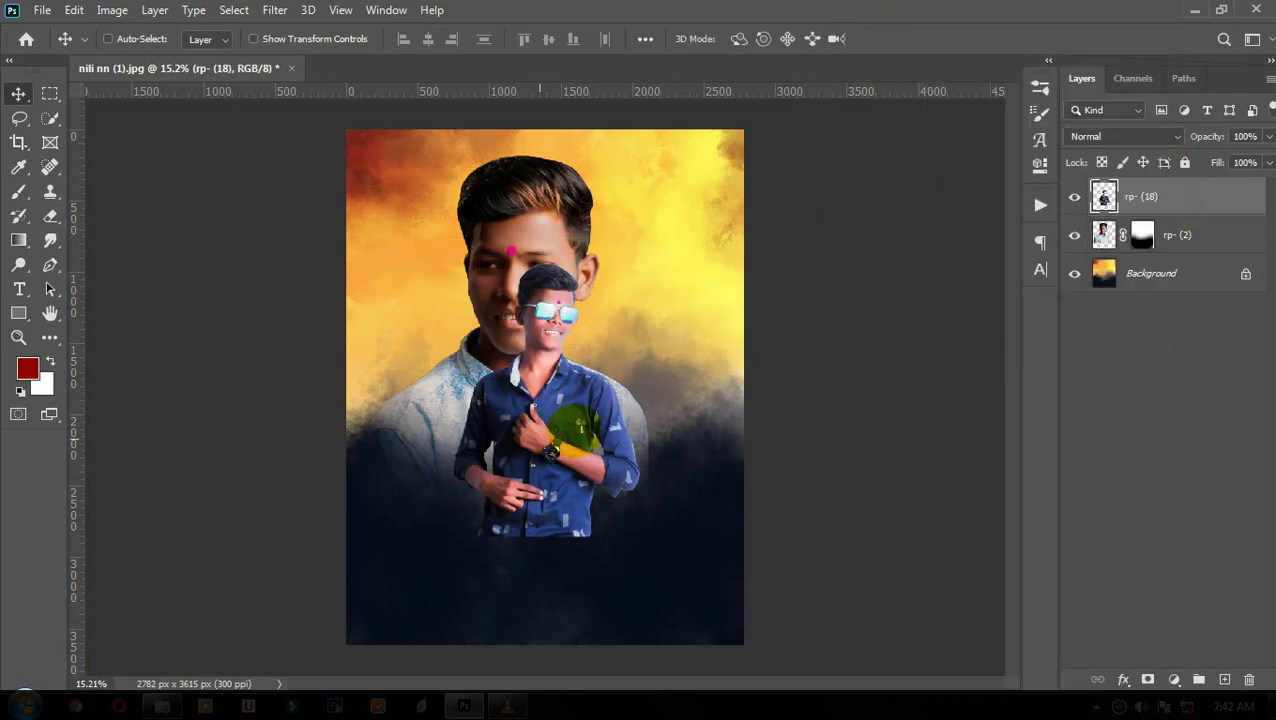
{"action": "left_click_drag", "start_coordinate": [578, 427], "coordinate": [612, 482]}
{"action": "left_click", "coordinate": [1148, 679]}
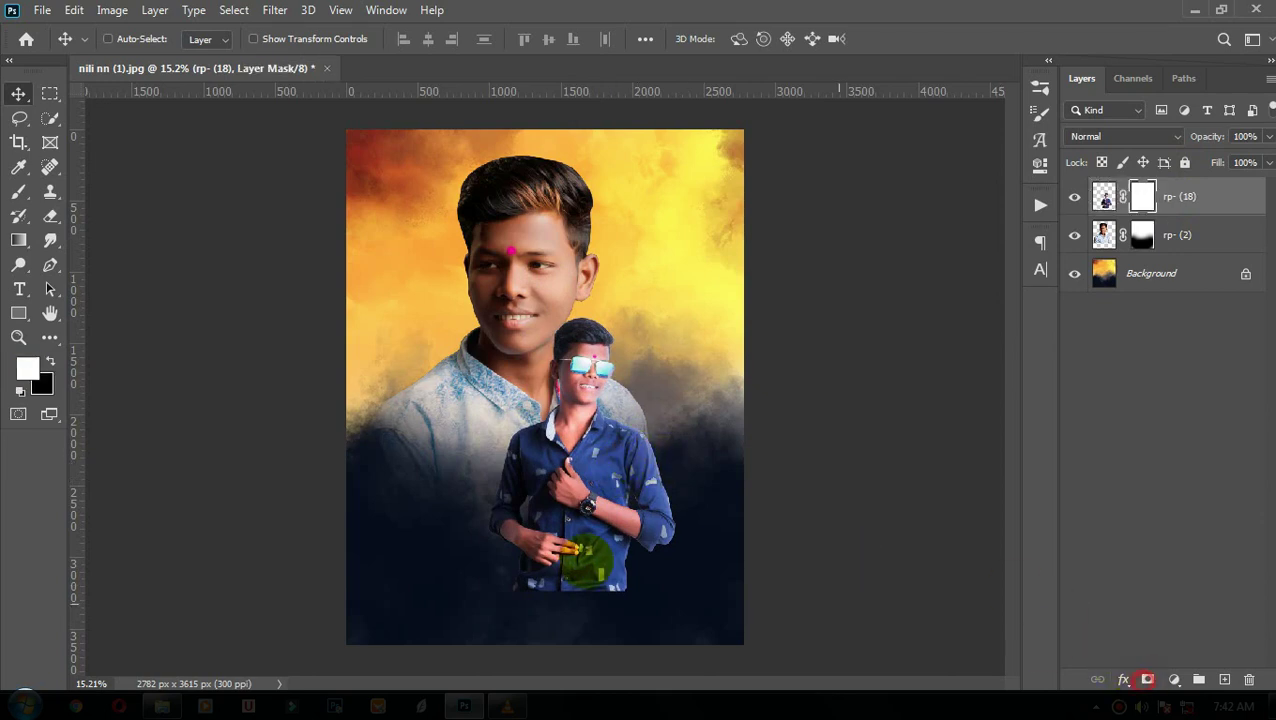
{"action": "scroll", "coordinate": [584, 561], "scroll_direction": "up", "scroll_amount": 2}
{"action": "key", "text": "e"}
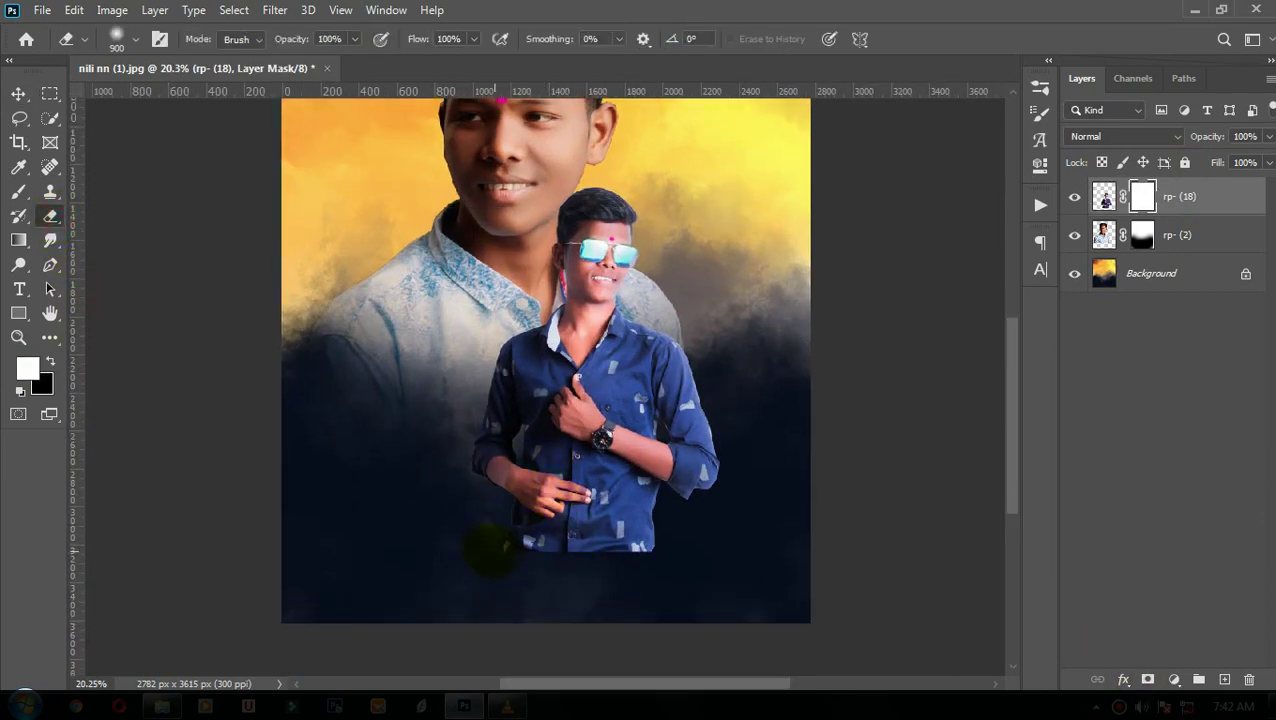
{"action": "left_click_drag", "start_coordinate": [633, 573], "coordinate": [728, 543]}
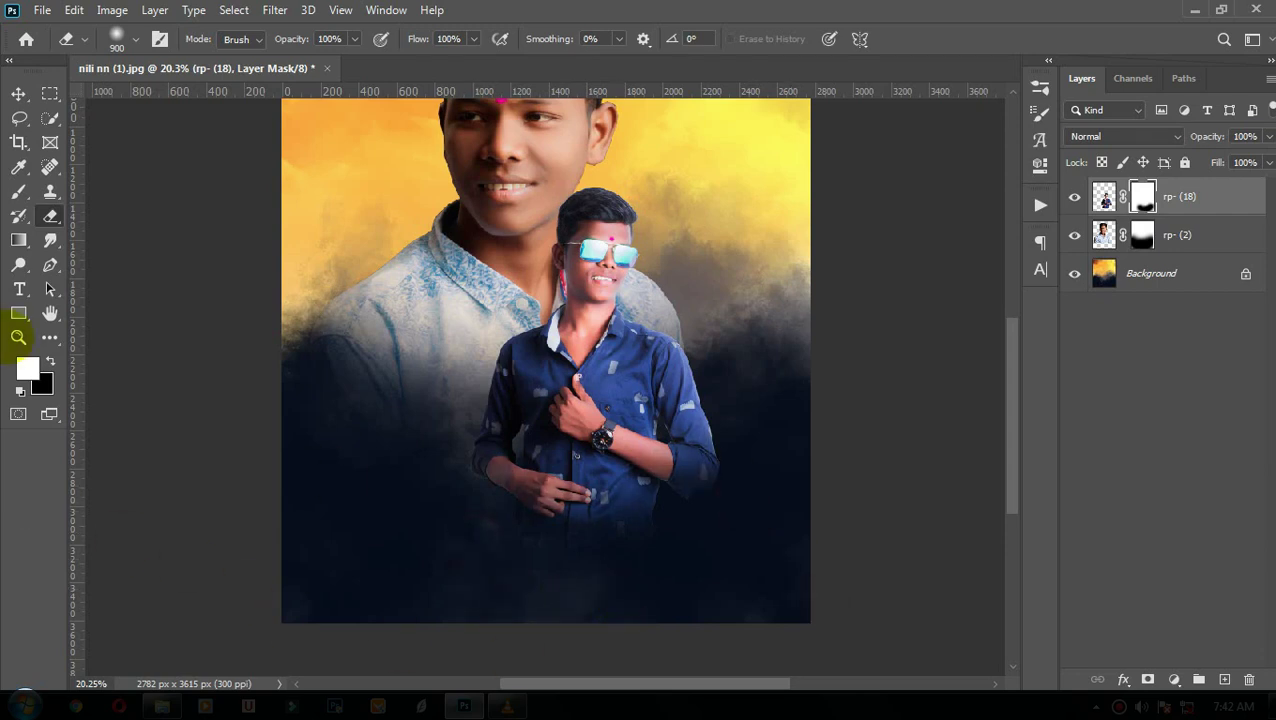
- Fit the poster on screen and move the second boy further right
{"action": "left_click", "coordinate": [18, 337]}
{"action": "right_click", "coordinate": [447, 290]}
{"action": "left_click", "coordinate": [480, 304]}
{"action": "left_click", "coordinate": [18, 93]}
{"action": "left_click_drag", "start_coordinate": [639, 410], "coordinate": [660, 410]}
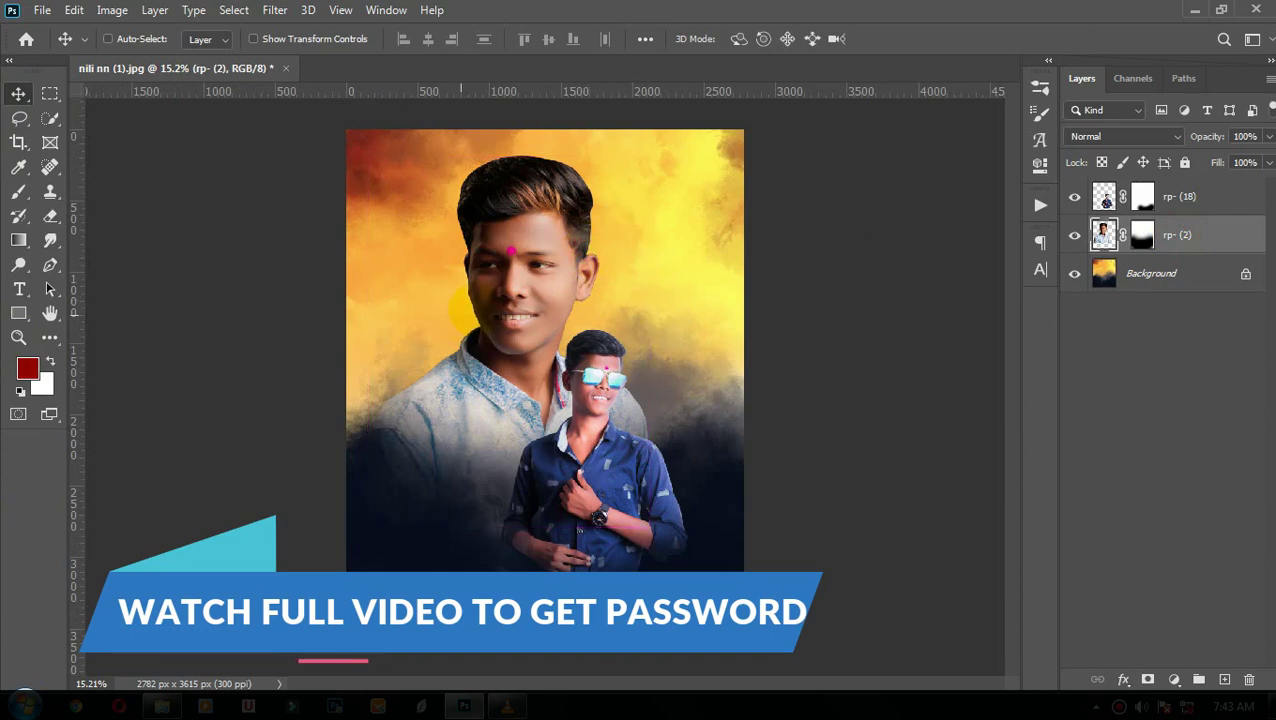
- Slightly enlarge the large rp- (2) portrait and nudge it into place
{"action": "key", "text": "ctrl+t"}
{"action": "left_click_drag", "start_coordinate": [672, 538], "coordinate": [654, 534]}
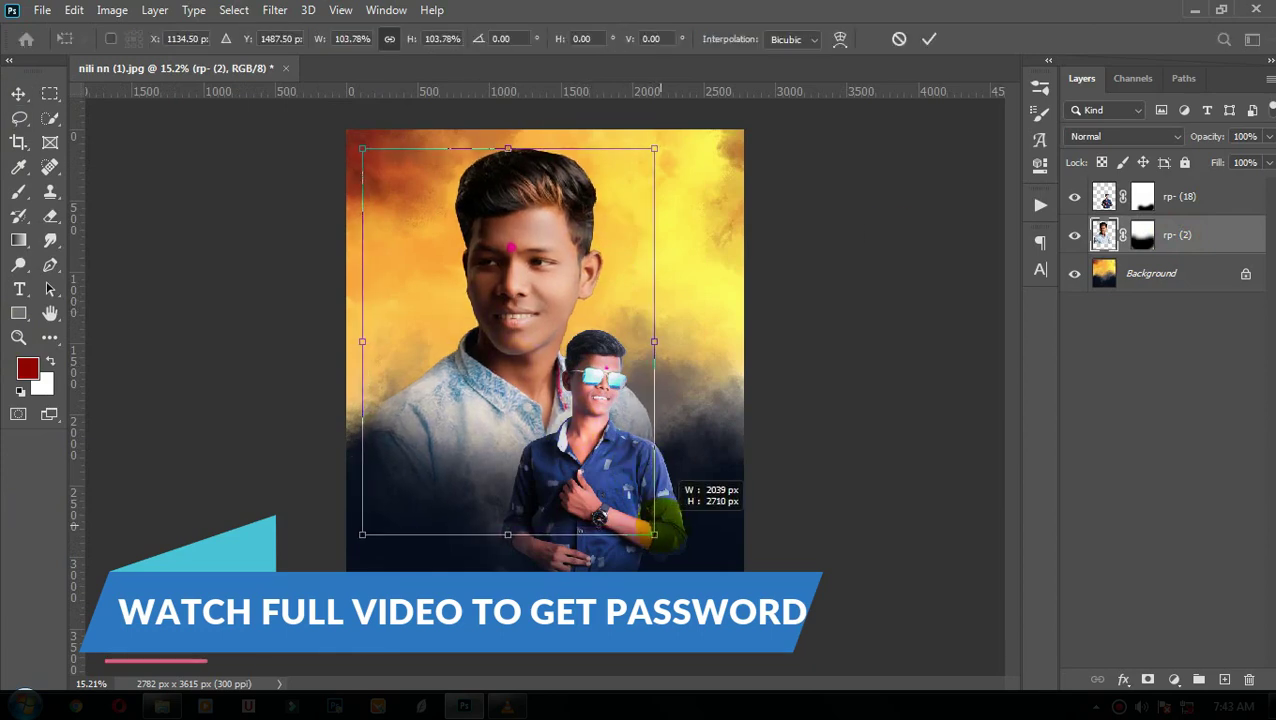
{"action": "left_click", "coordinate": [929, 39]}
{"action": "left_click_drag", "start_coordinate": [550, 215], "coordinate": [562, 225]}
{"action": "left_click", "coordinate": [796, 290]}
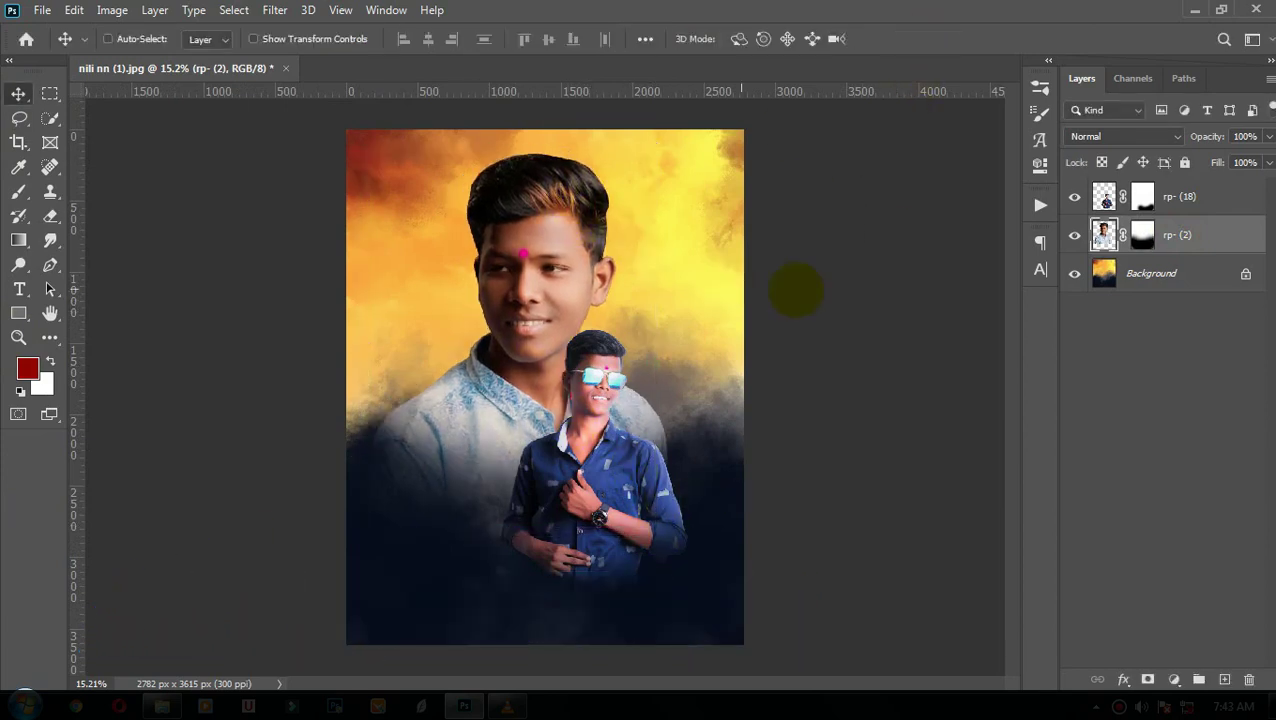
{"action": "key", "text": "shift+Left"}
{"action": "key", "text": "shift+Left"}
{"action": "key", "text": "shift+Left"}
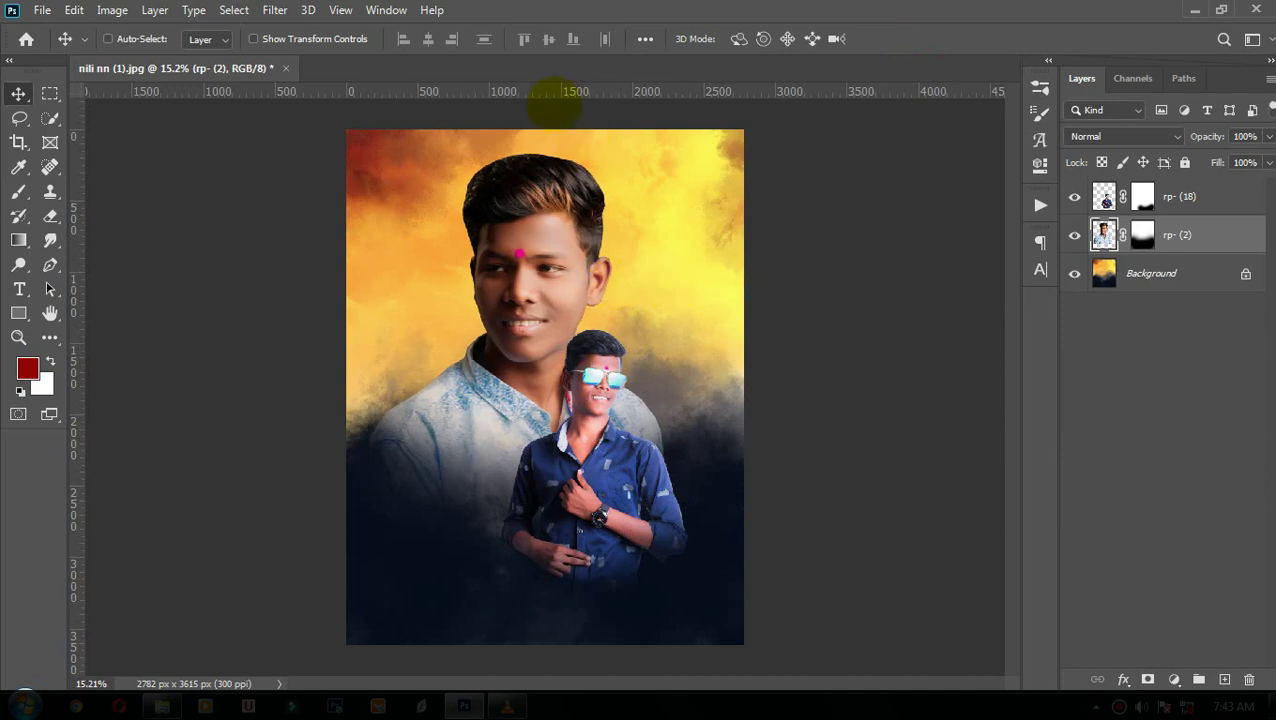
- Transform both boys' layers together, then reselect the large portrait
{"action": "left_click", "coordinate": [1180, 196], "text": "shift"}
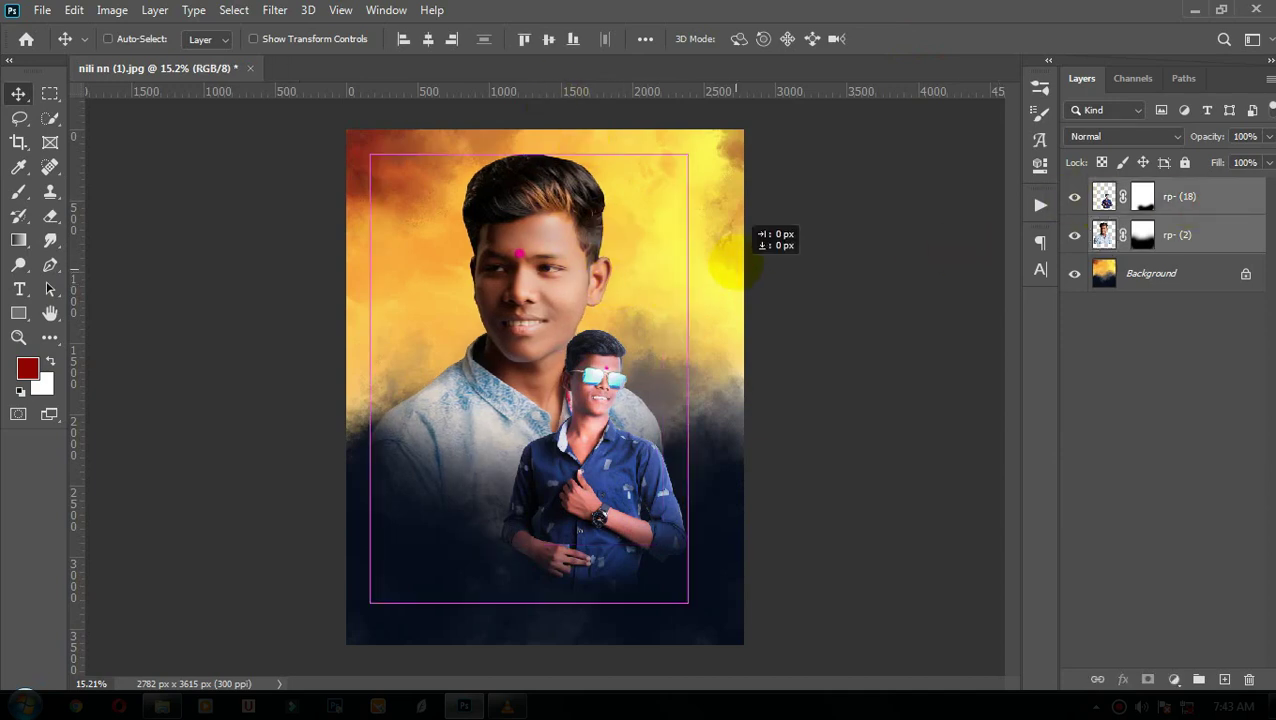
{"action": "key", "text": "ctrl+t"}
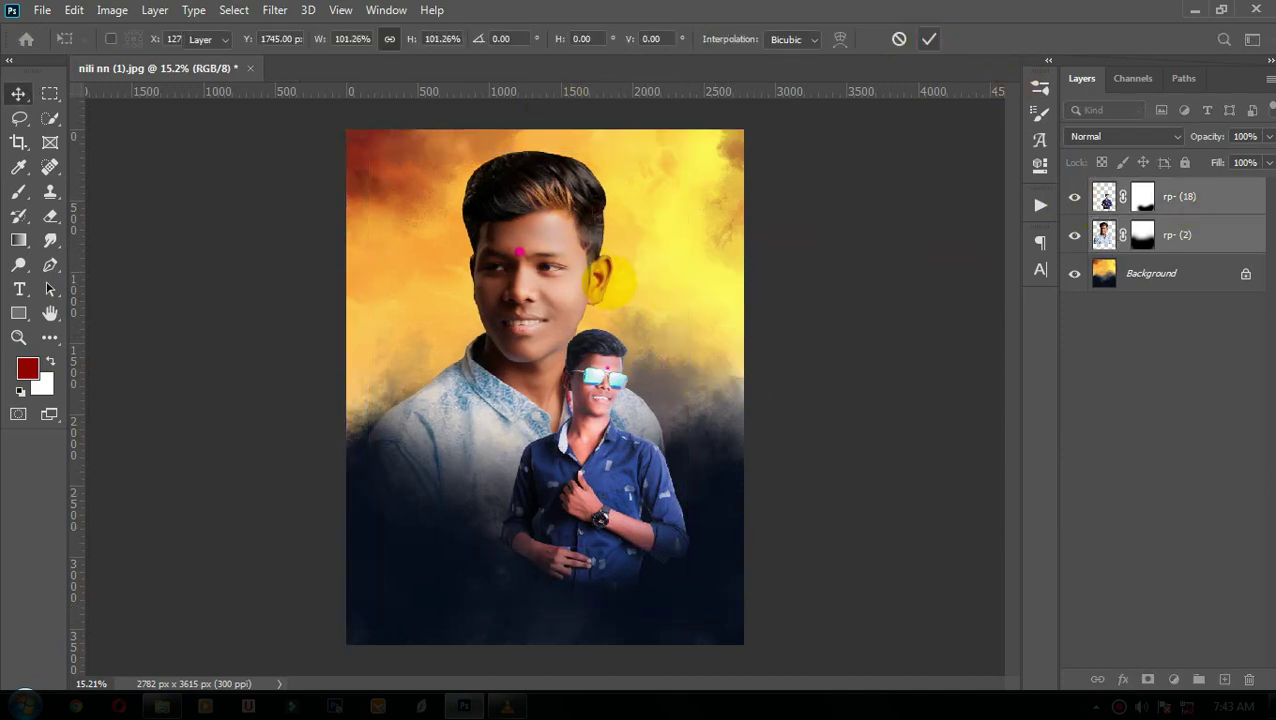
{"action": "key", "text": "Return"}
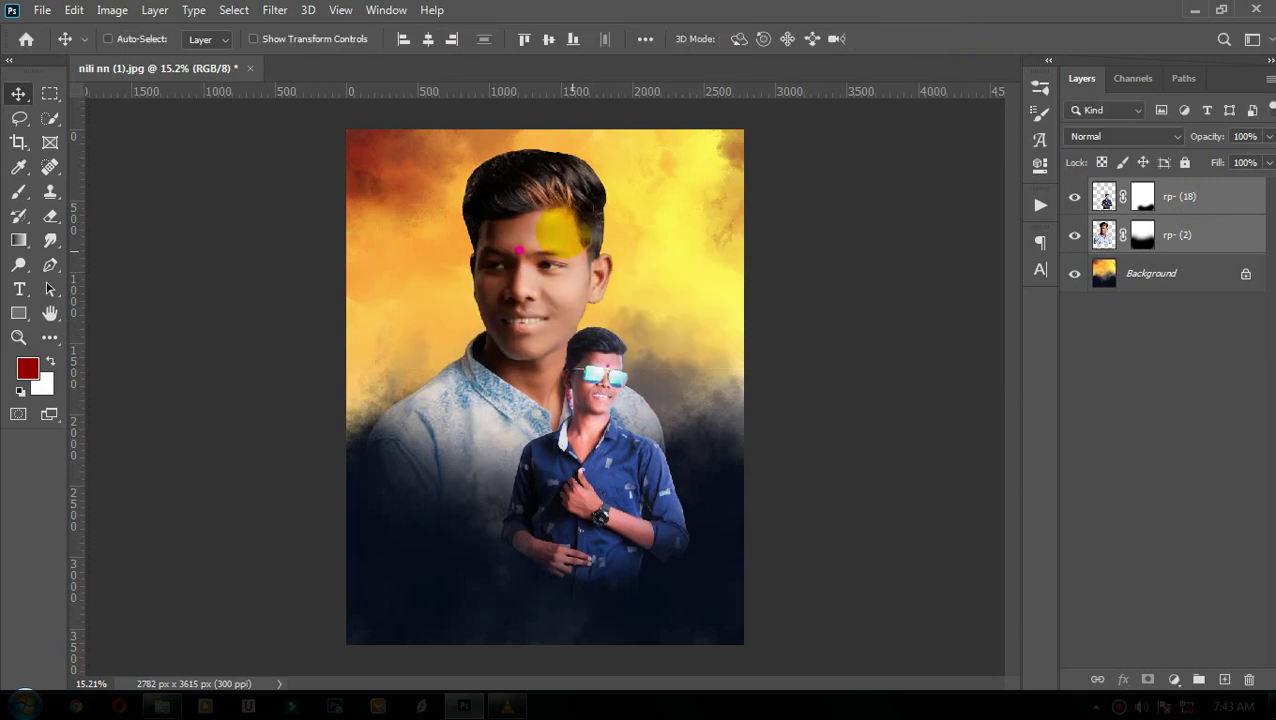
{"action": "left_click", "coordinate": [1128, 248]}
- Camera Raw the rp- (2) portrait: Shadows +32, Blacks up, Texture +100, Clarity +77, Vibrance +25
{"action": "left_click", "coordinate": [275, 10]}
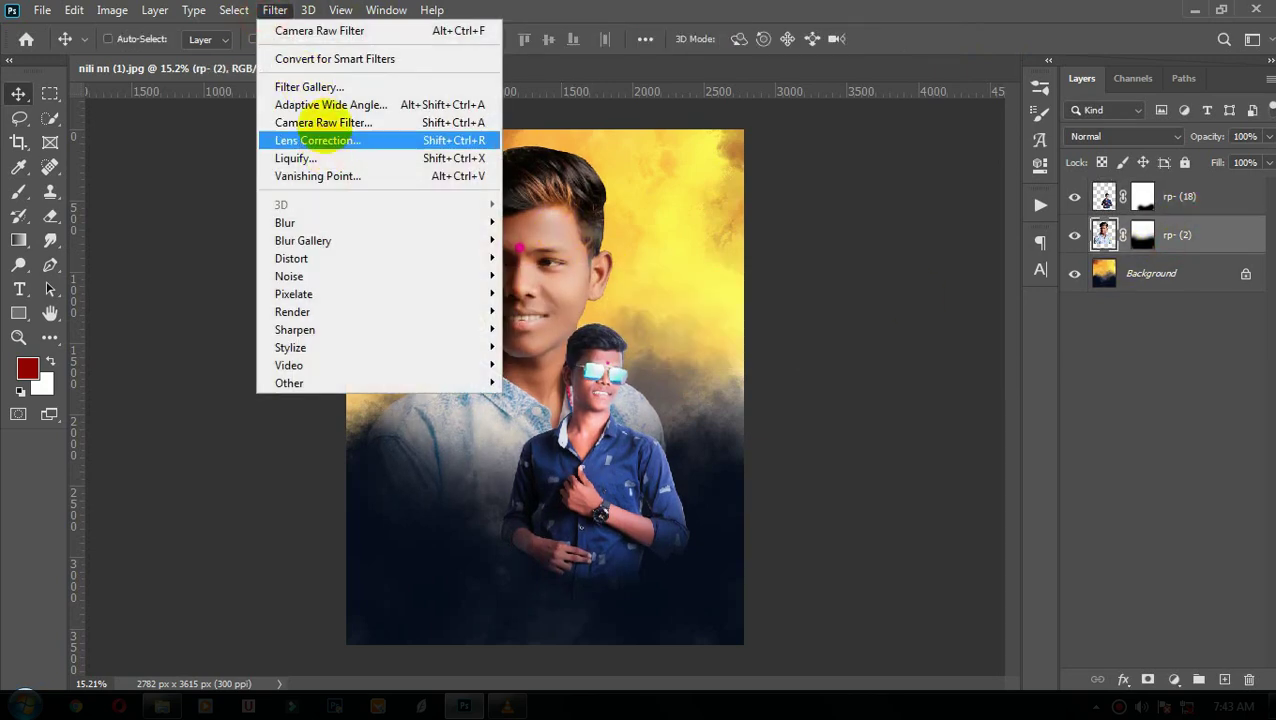
{"action": "left_click", "coordinate": [318, 140]}
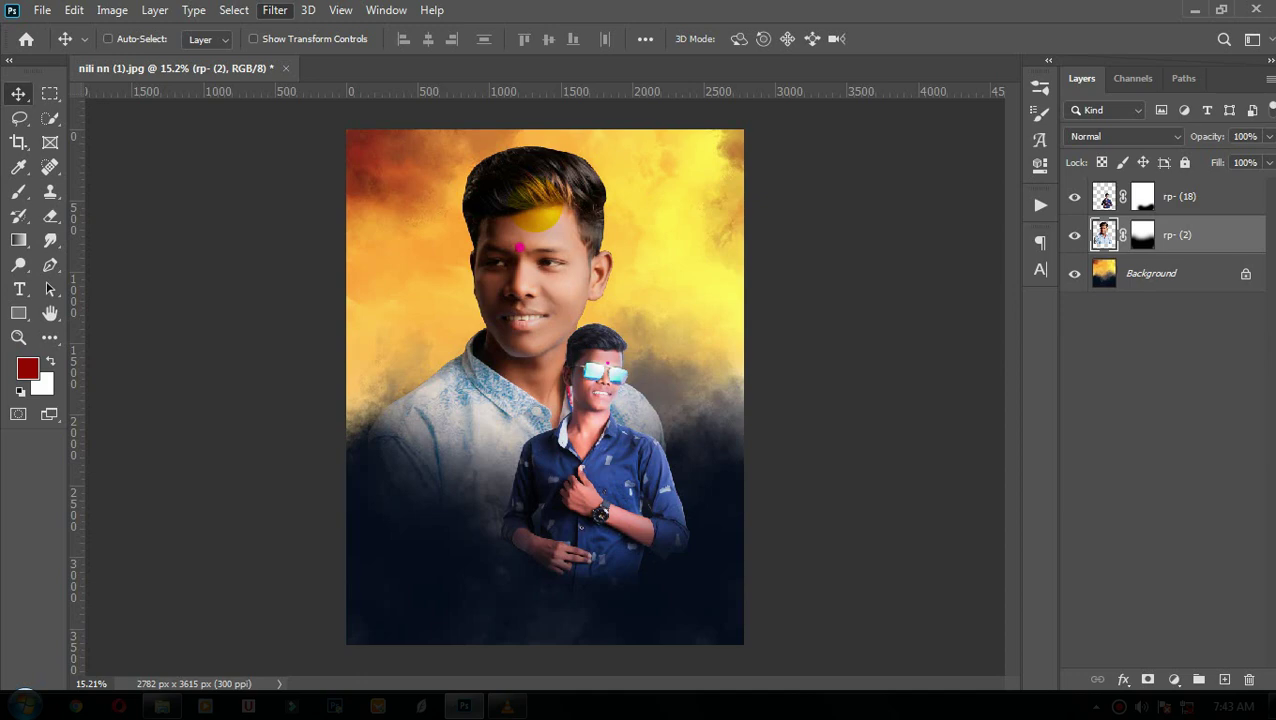
{"action": "key", "text": "ctrl+shift+a"}
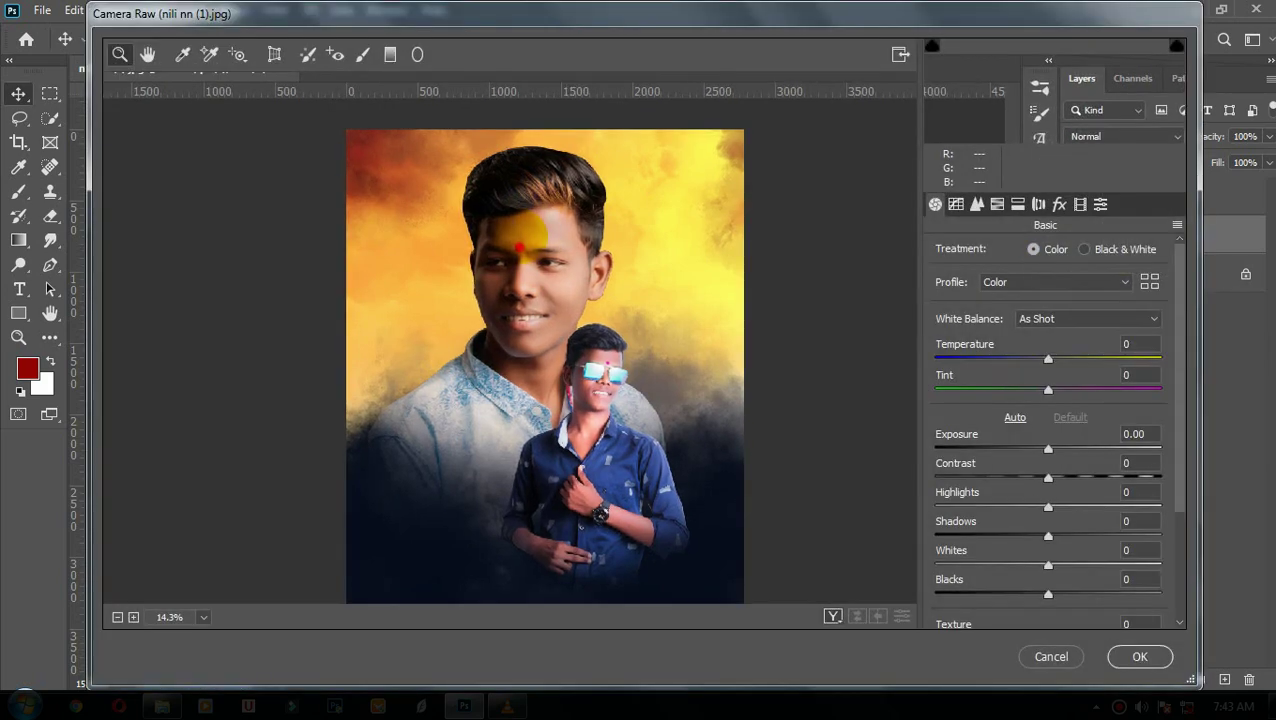
{"action": "scroll", "coordinate": [1063, 517], "scroll_direction": "down", "scroll_amount": 3}
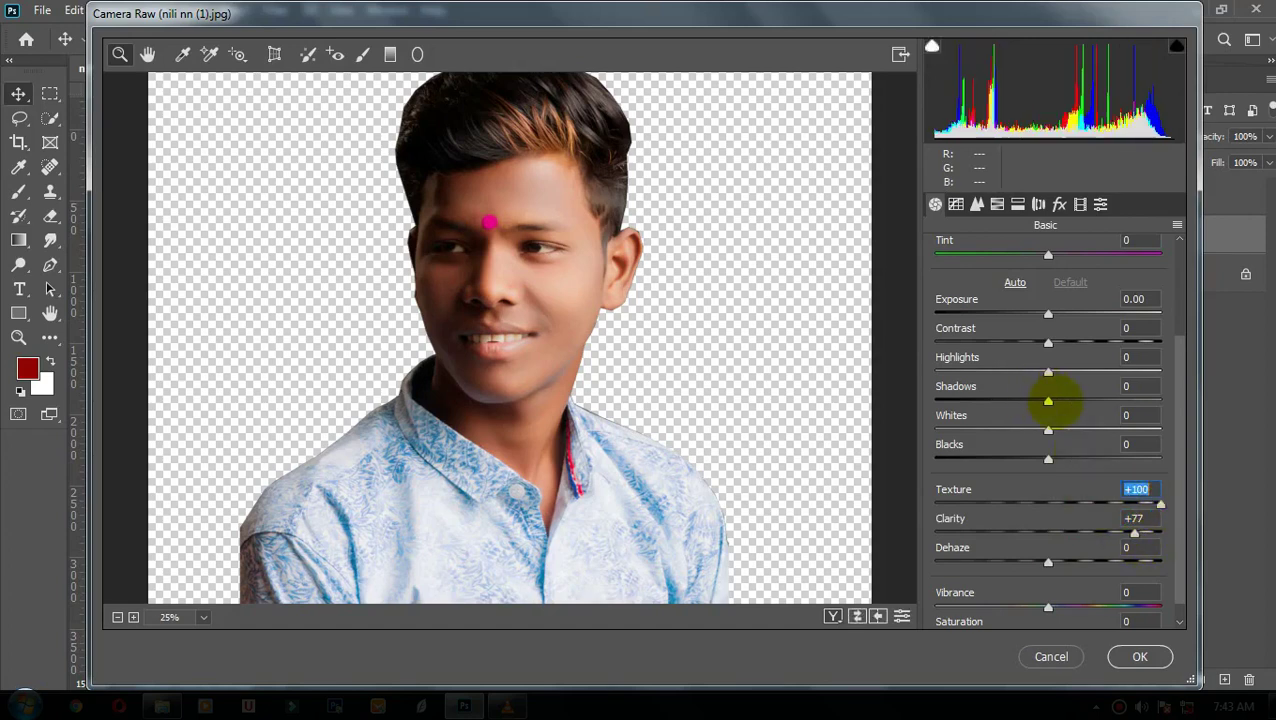
{"action": "left_click_drag", "start_coordinate": [1048, 400], "coordinate": [1083, 400]}
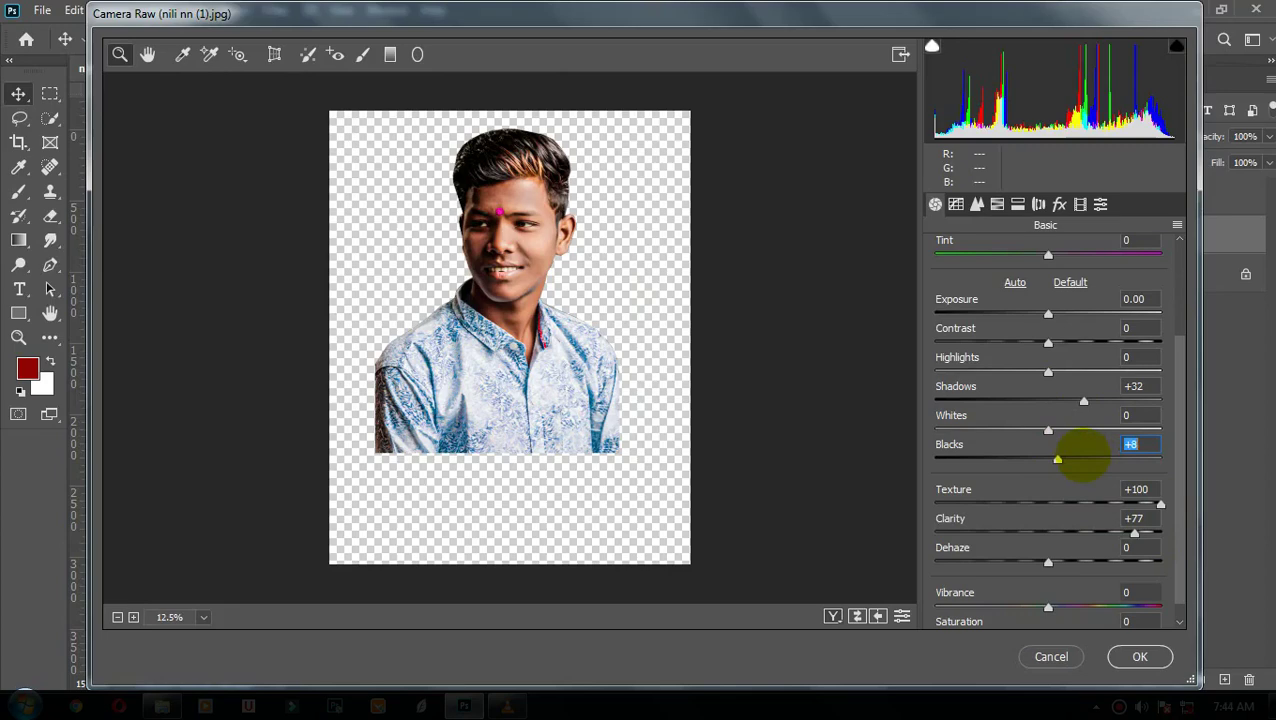
{"action": "left_click", "coordinate": [1065, 459]}
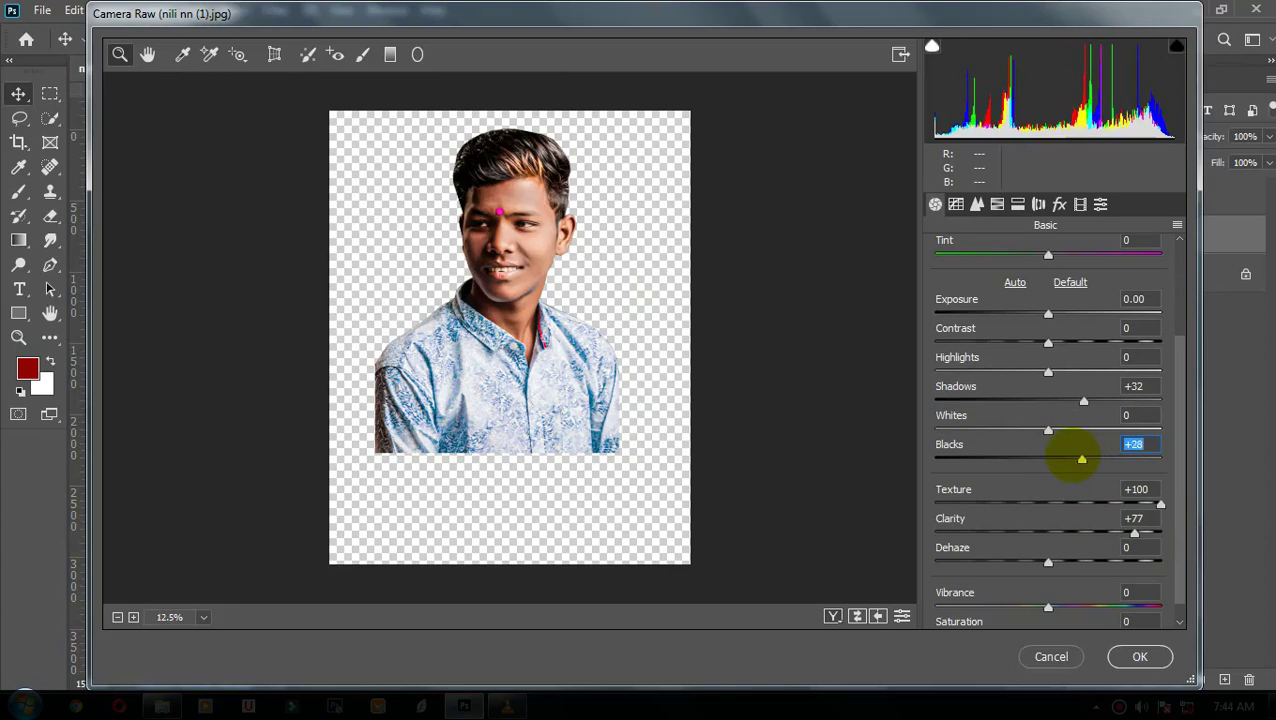
{"action": "scroll", "coordinate": [1065, 464], "scroll_direction": "down", "scroll_amount": 1}
{"action": "left_click_drag", "start_coordinate": [1078, 584], "coordinate": [1077, 584]}
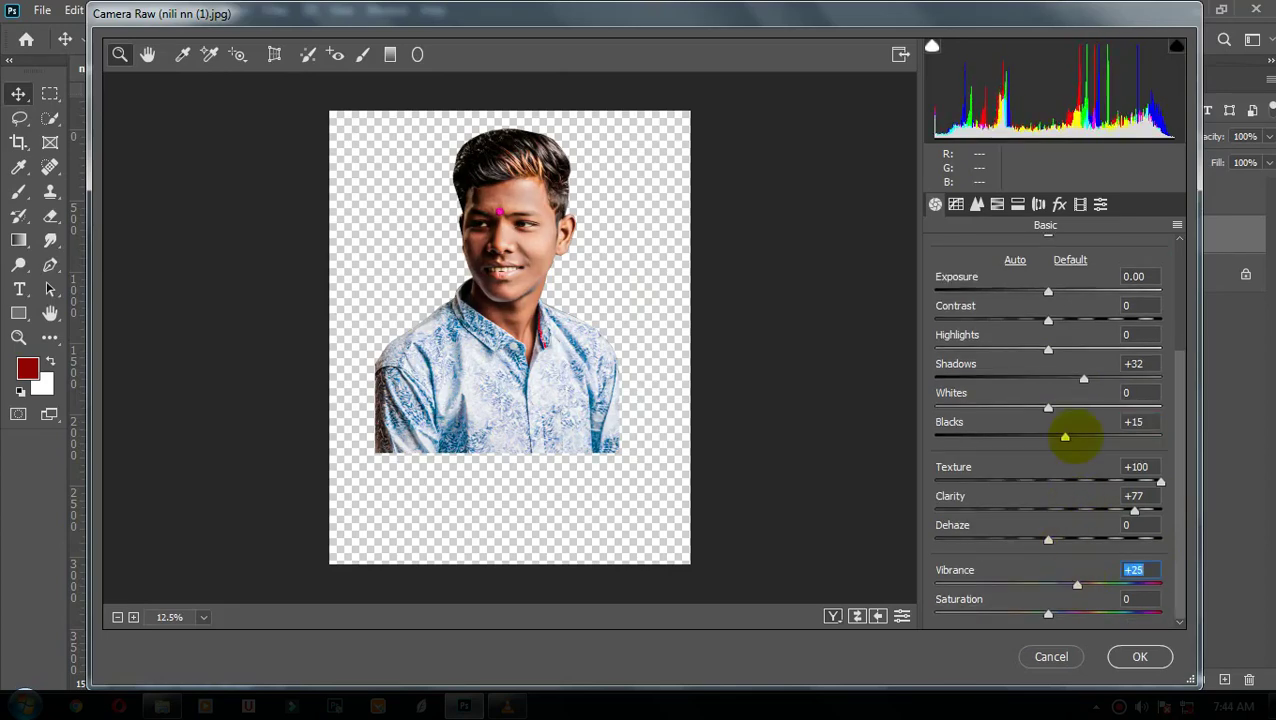
{"action": "left_click_drag", "start_coordinate": [1065, 437], "coordinate": [1084, 437]}
{"action": "left_click", "coordinate": [1139, 656]}
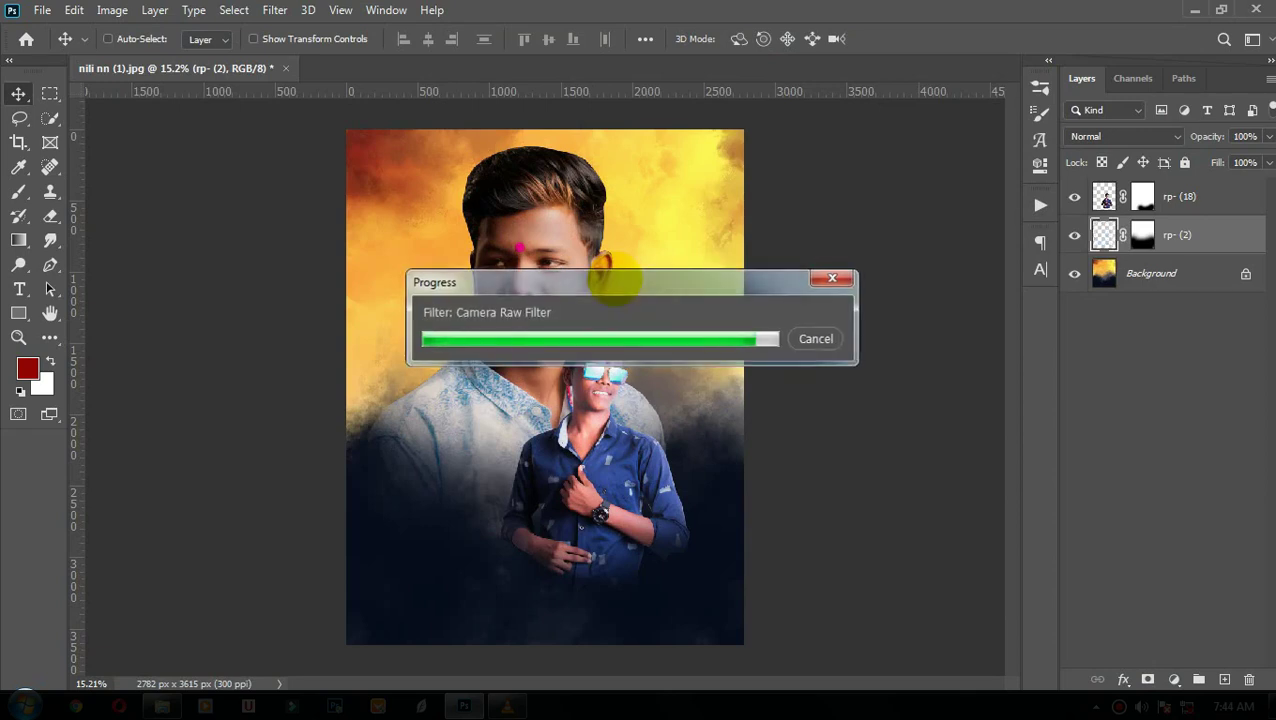
- Camera Raw rp- (18): Texture +76, Clarity +83, Shadows +21, Blacks +13, Orange luminance +10
{"action": "left_click", "coordinate": [1104, 196]}
{"action": "left_click", "coordinate": [274, 10]}
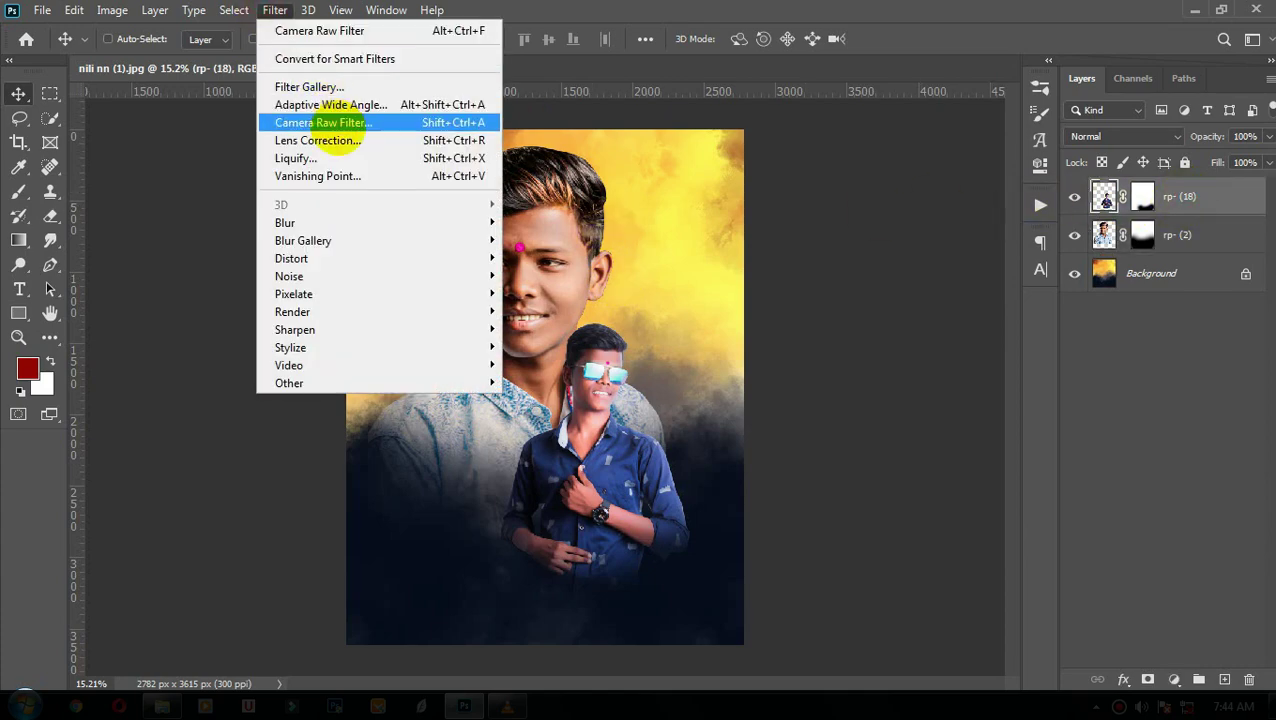
{"action": "left_click", "coordinate": [305, 122]}
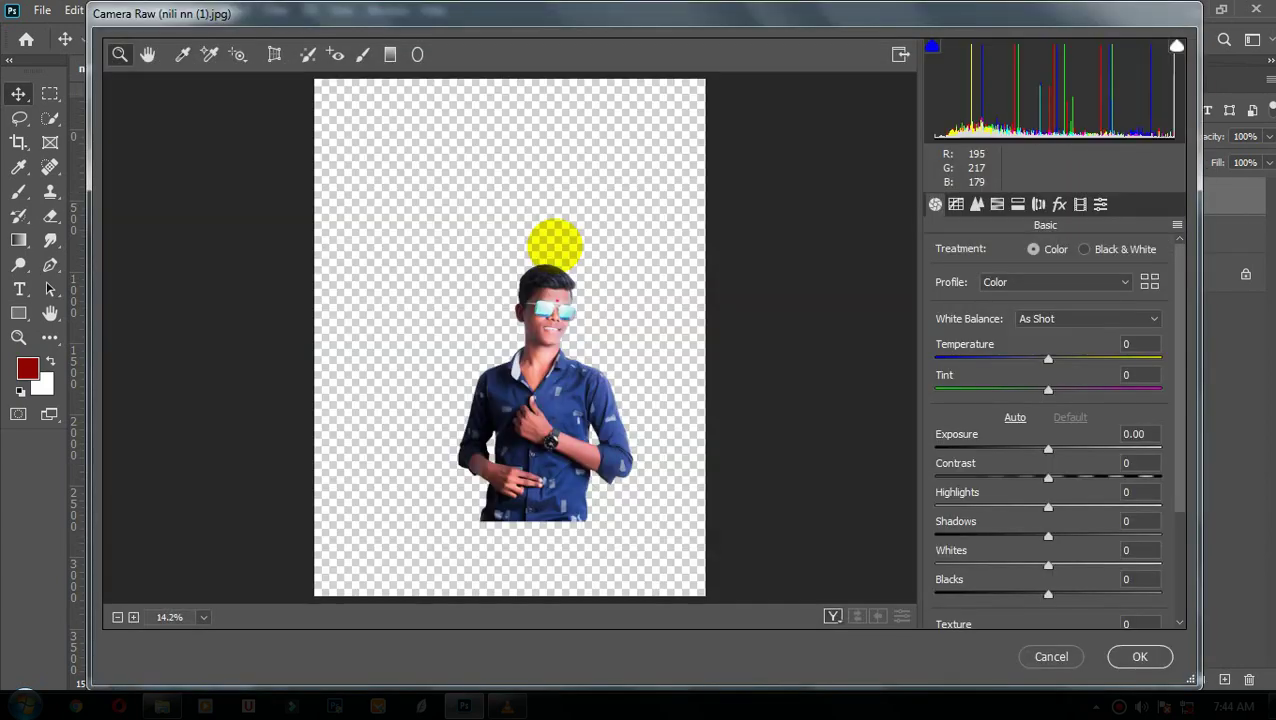
{"action": "left_click", "coordinate": [562, 398]}
{"action": "scroll", "coordinate": [1098, 456], "scroll_direction": "down", "scroll_amount": 3}
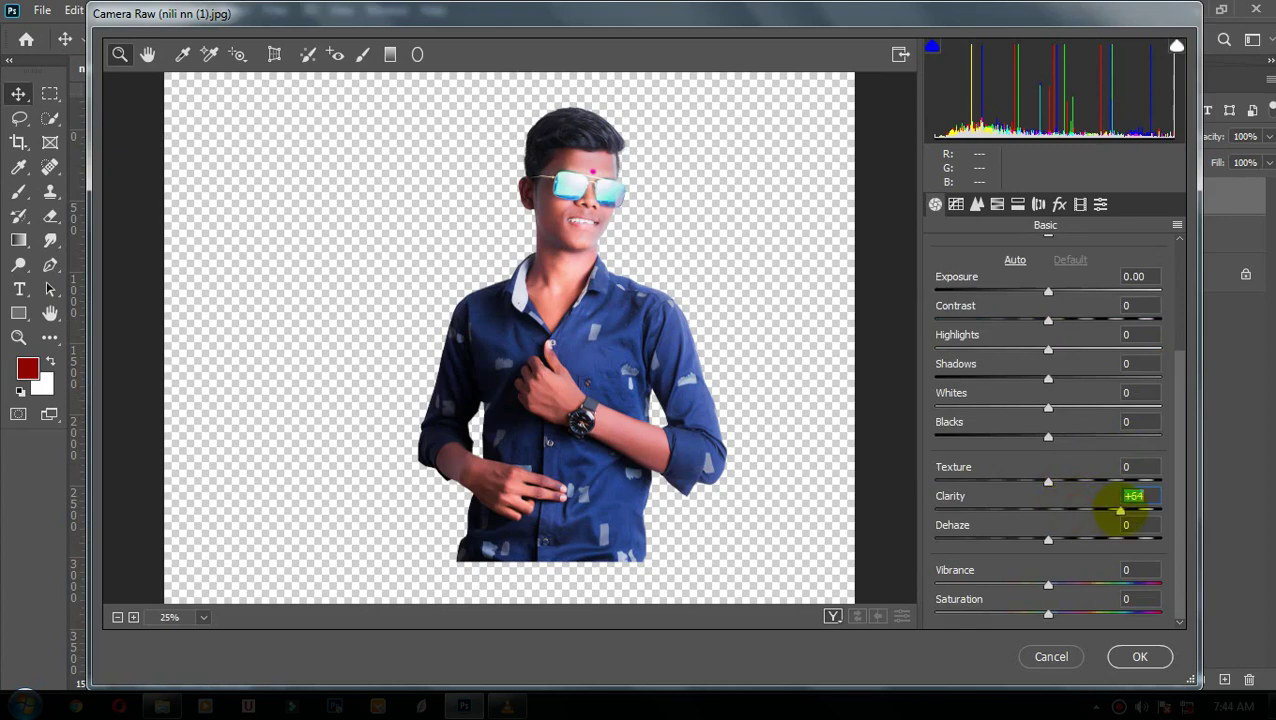
{"action": "left_click_drag", "start_coordinate": [1069, 480], "coordinate": [1133, 481]}
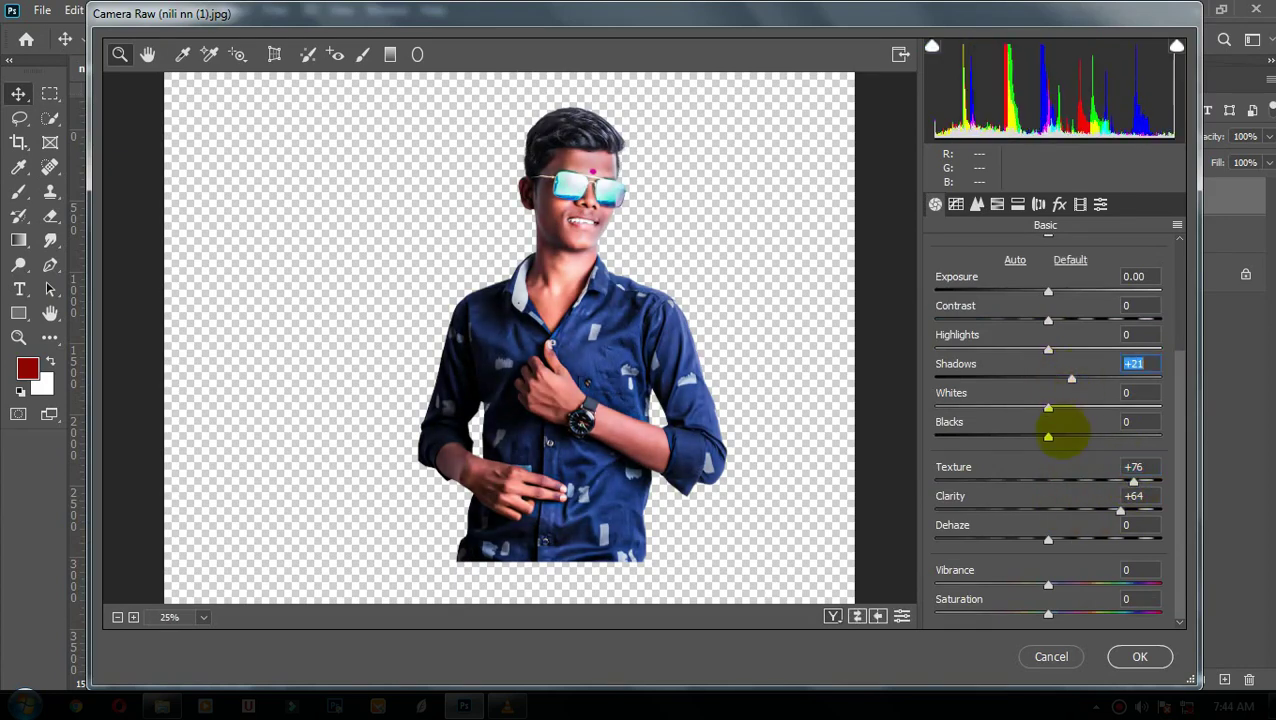
{"action": "left_click_drag", "start_coordinate": [1048, 436], "coordinate": [1063, 436]}
{"action": "left_click_drag", "start_coordinate": [1133, 509], "coordinate": [1143, 510]}
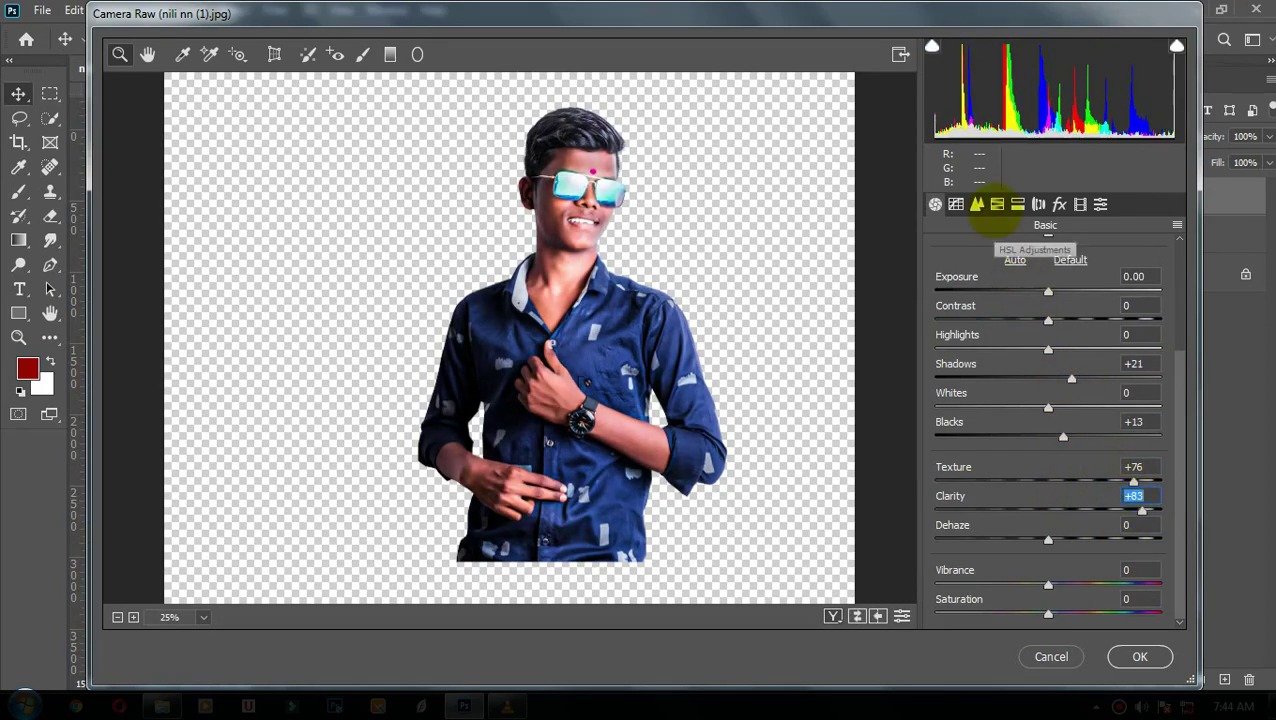
{"action": "left_click", "coordinate": [996, 204]}
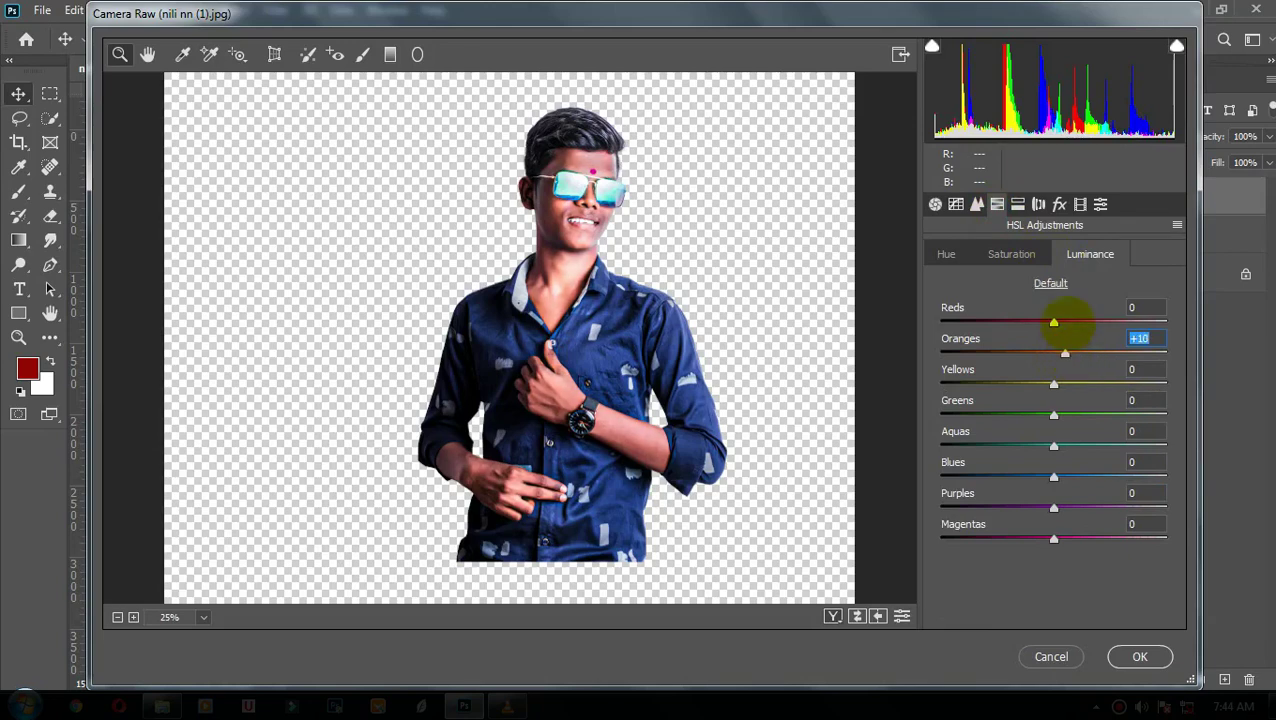
{"action": "left_click", "coordinate": [935, 204]}
{"action": "left_click", "coordinate": [1139, 656]}
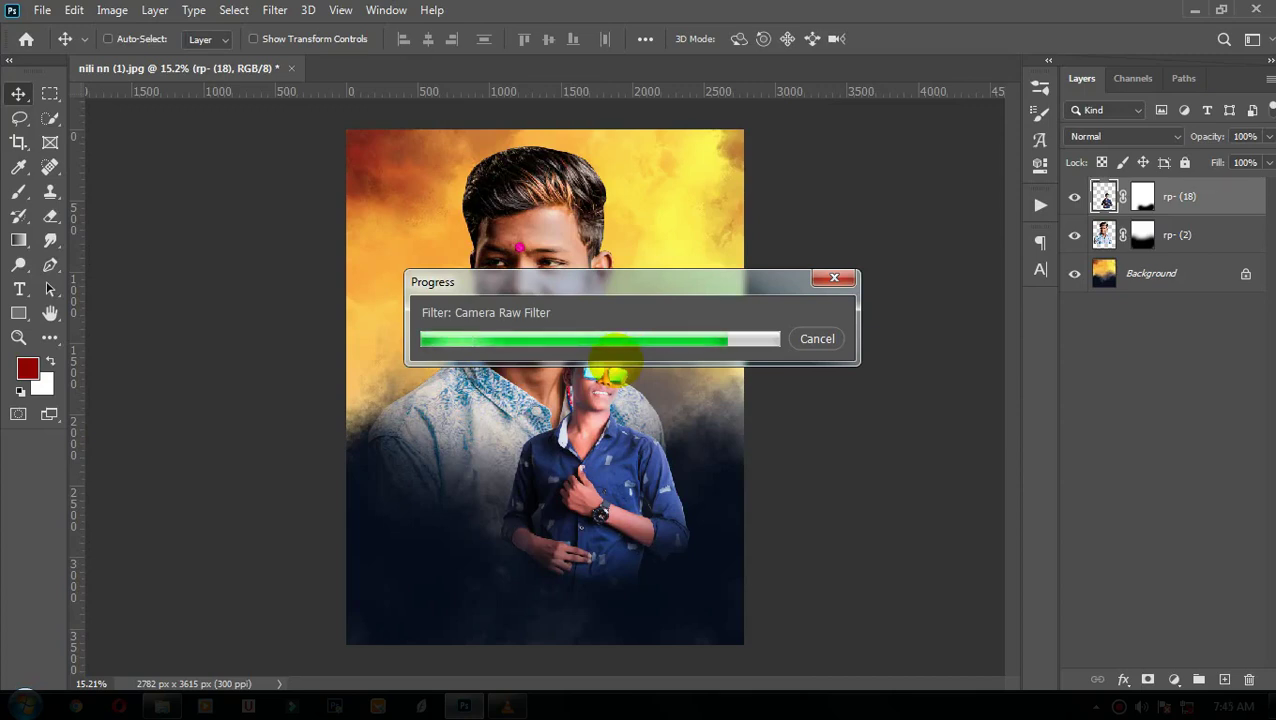
{"action": "left_click", "coordinate": [18, 337]}
{"action": "left_click", "coordinate": [584, 218]}
- Place the nili nn (3) glow image in Screen mode over the small boy
{"action": "key", "text": "v"}
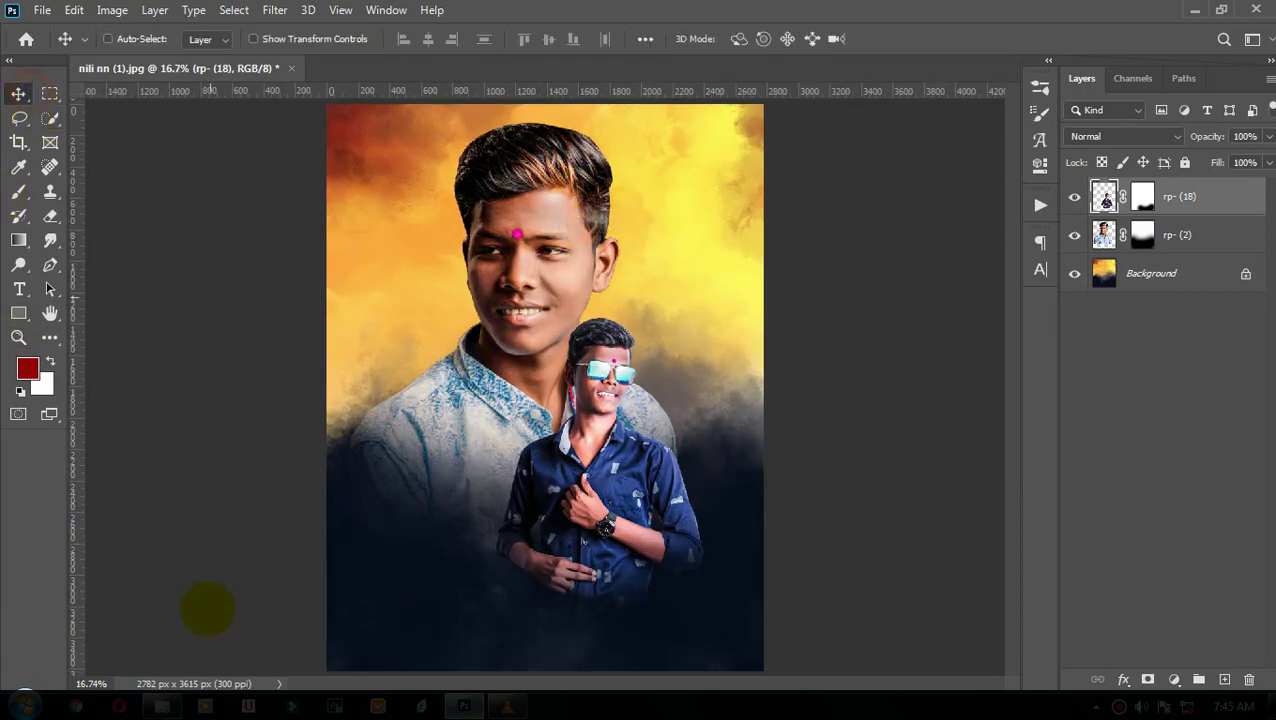
{"action": "left_click", "coordinate": [162, 706]}
{"action": "left_click_drag", "start_coordinate": [726, 214], "coordinate": [508, 432]}
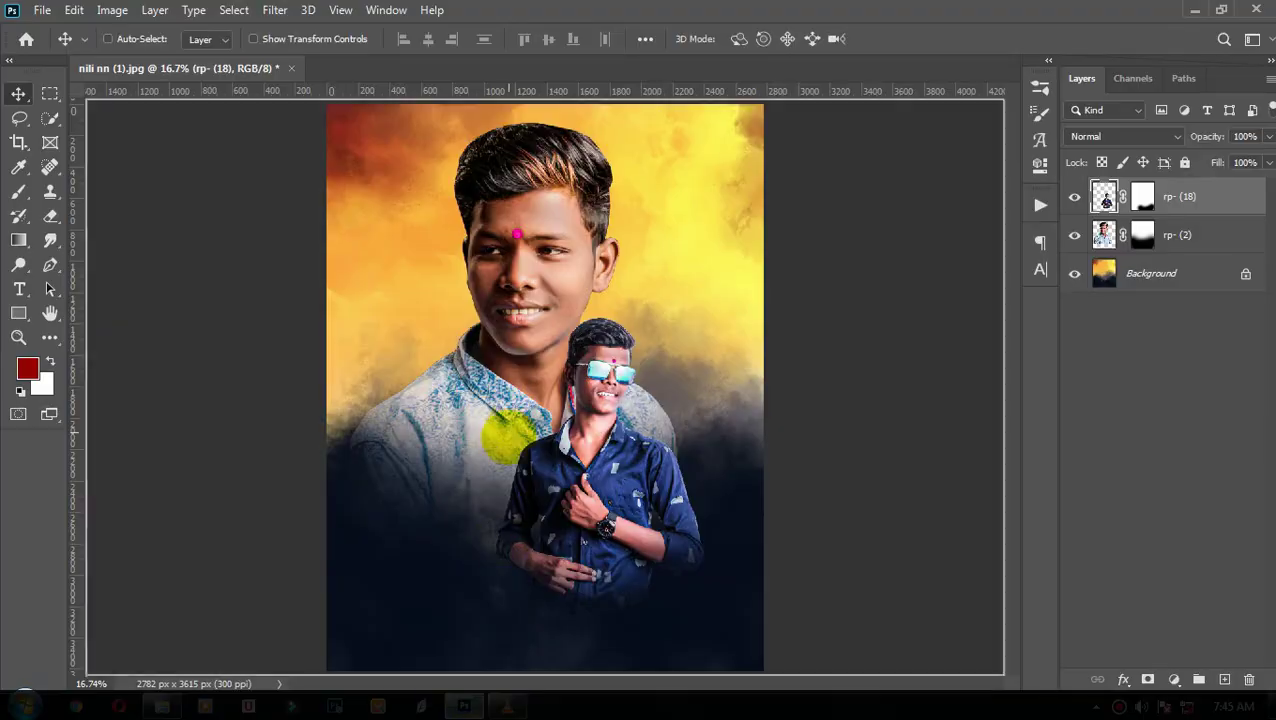
{"action": "left_click", "coordinate": [894, 38]}
{"action": "left_click", "coordinate": [1115, 136]}
{"action": "left_click", "coordinate": [1090, 290]}
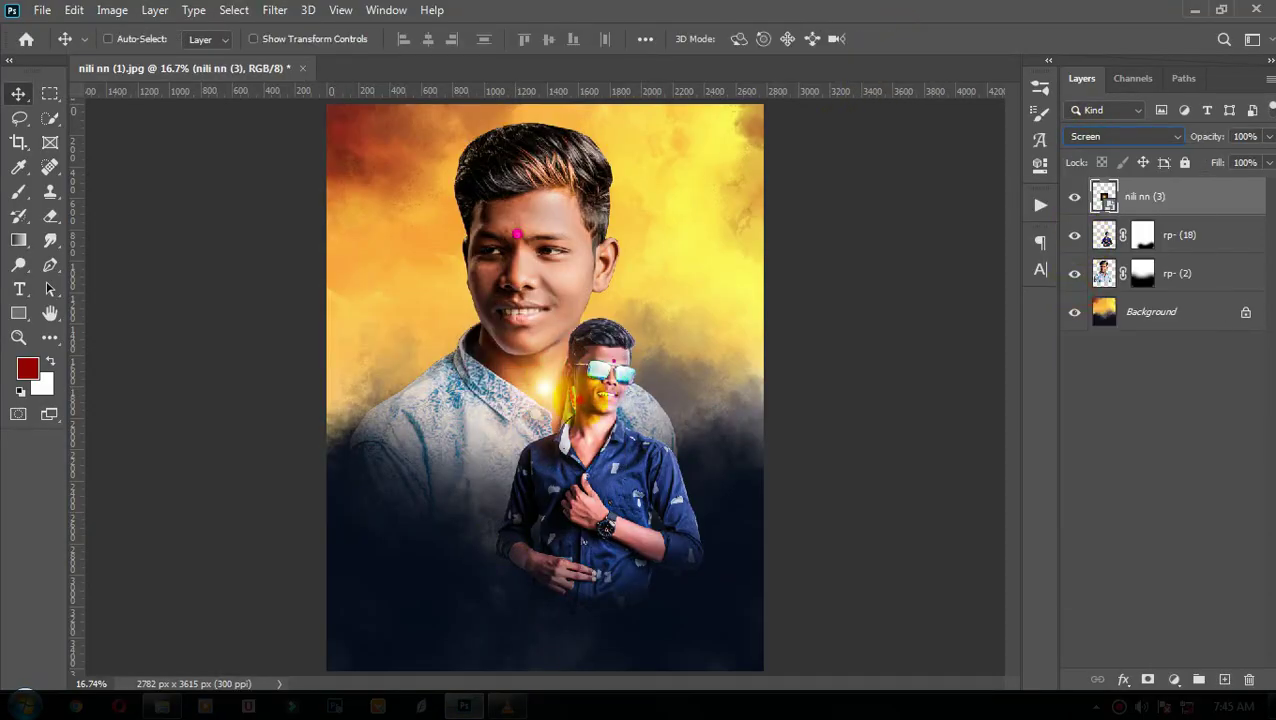
{"action": "left_click_drag", "start_coordinate": [548, 388], "coordinate": [612, 402]}
- Enlarge the glow to about 107% and shift its hue with Hue/Saturation
{"action": "key", "text": "ctrl+t"}
{"action": "left_click_drag", "start_coordinate": [636, 513], "coordinate": [641, 518]}
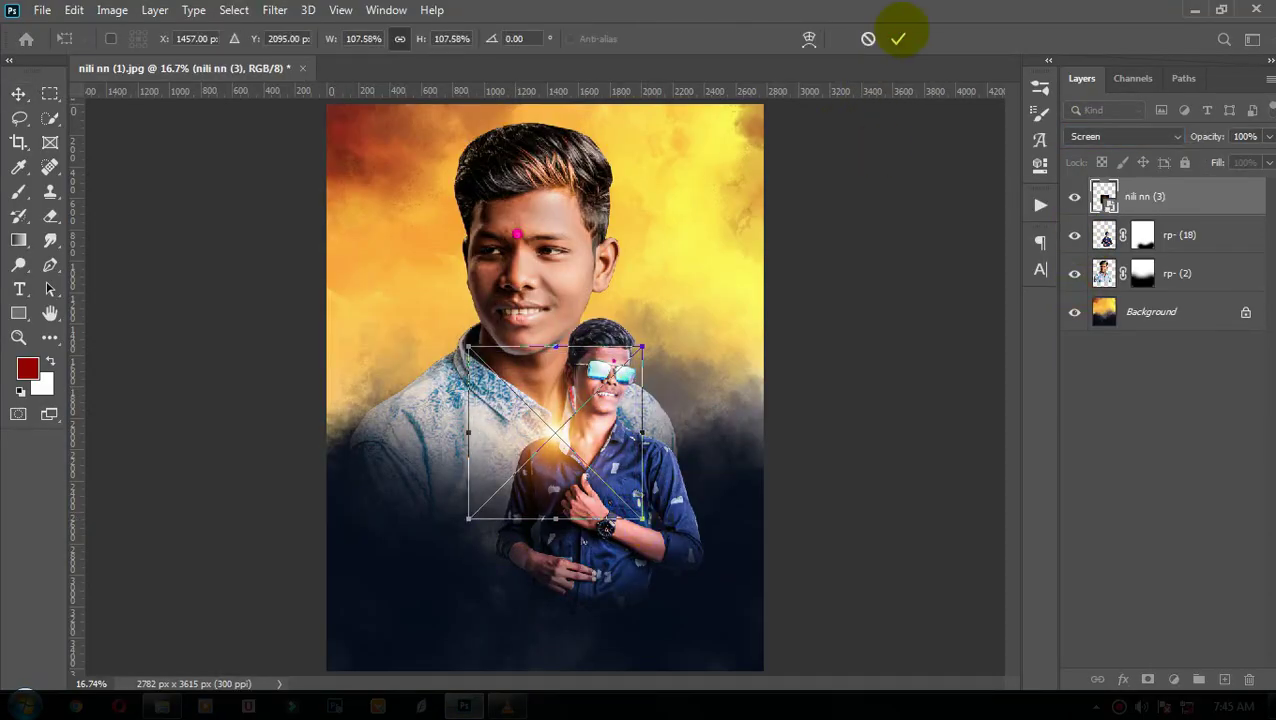
{"action": "left_click", "coordinate": [898, 38]}
{"action": "right_click", "coordinate": [1125, 200]}
{"action": "left_click_drag", "start_coordinate": [596, 372], "coordinate": [584, 358]}
{"action": "left_click", "coordinate": [112, 10]}
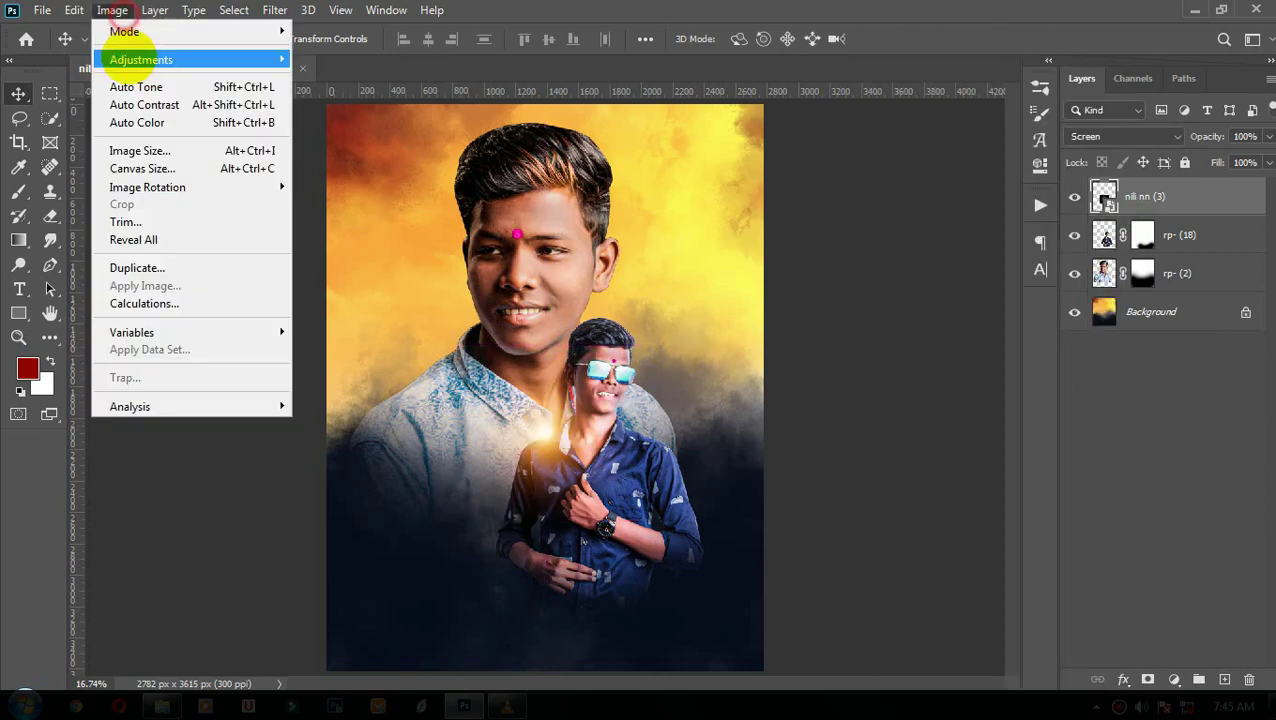
{"action": "mouse_move", "coordinate": [141, 59]}
{"action": "left_click", "coordinate": [345, 158]}
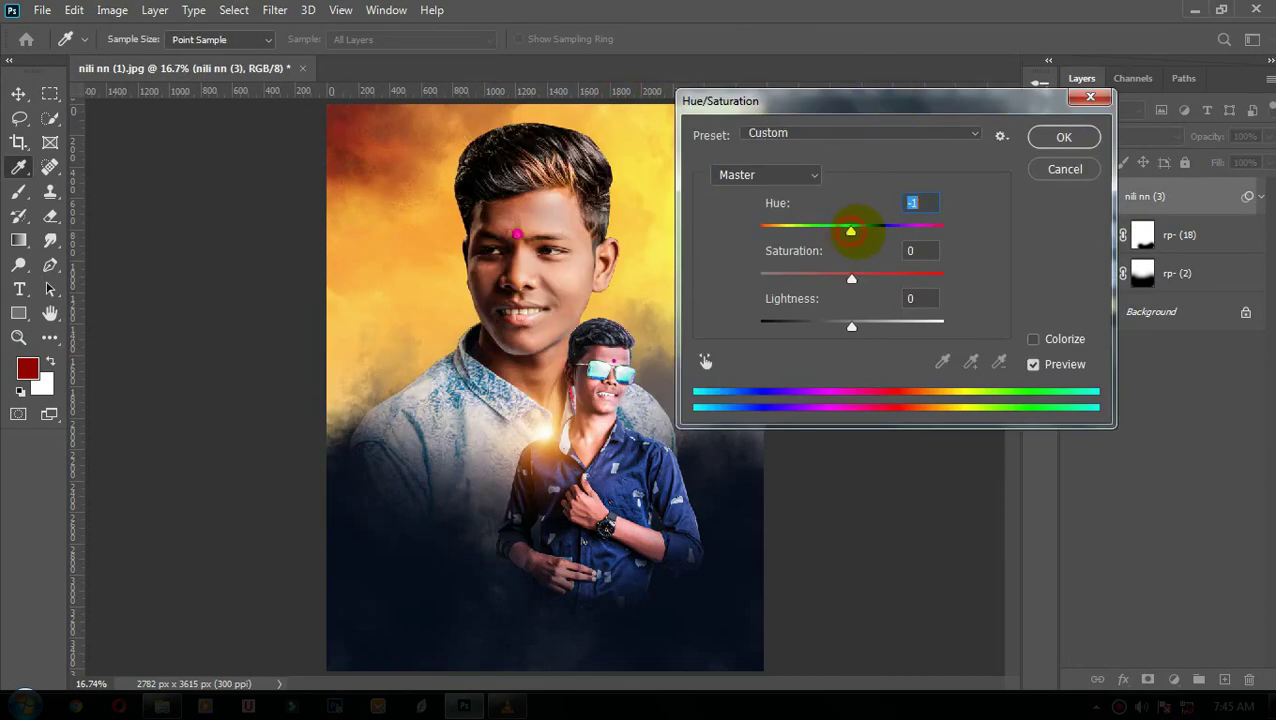
{"action": "left_click", "coordinate": [1052, 142]}
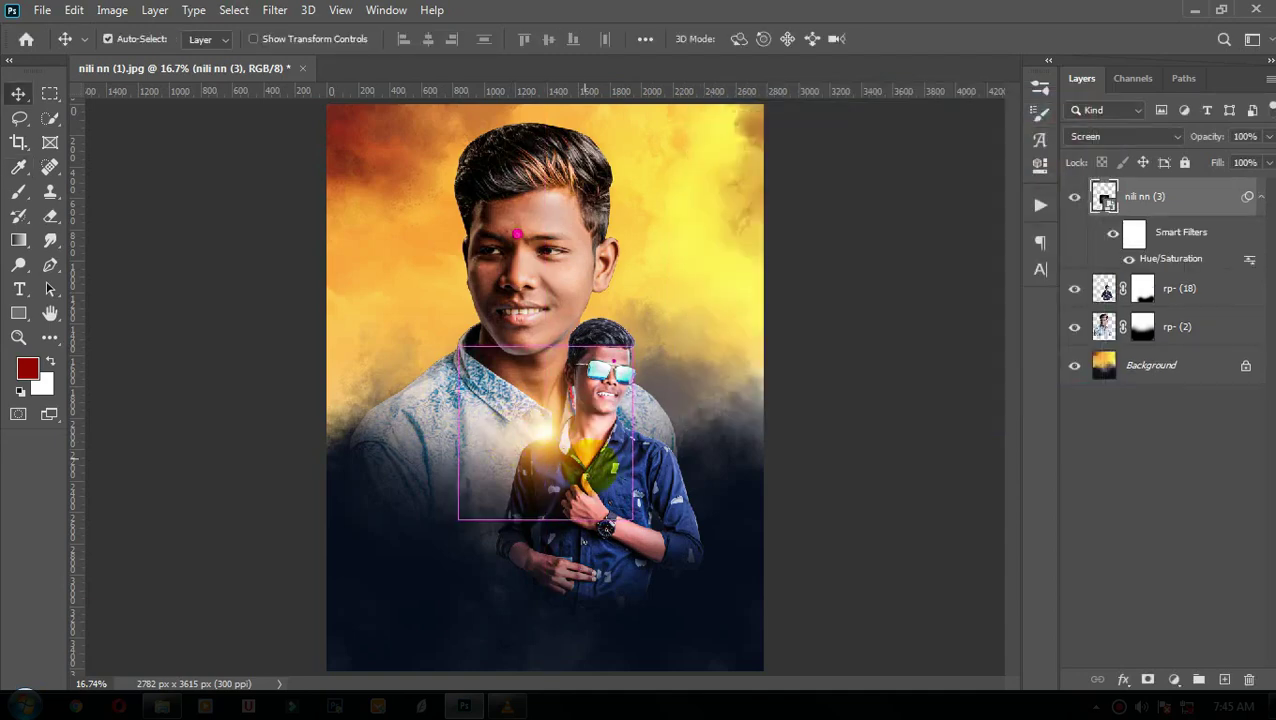
- Rasterize the glow layer and position it at the small boy's chest
{"action": "key", "text": "ctrl+t"}
{"action": "left_click", "coordinate": [655, 287]}
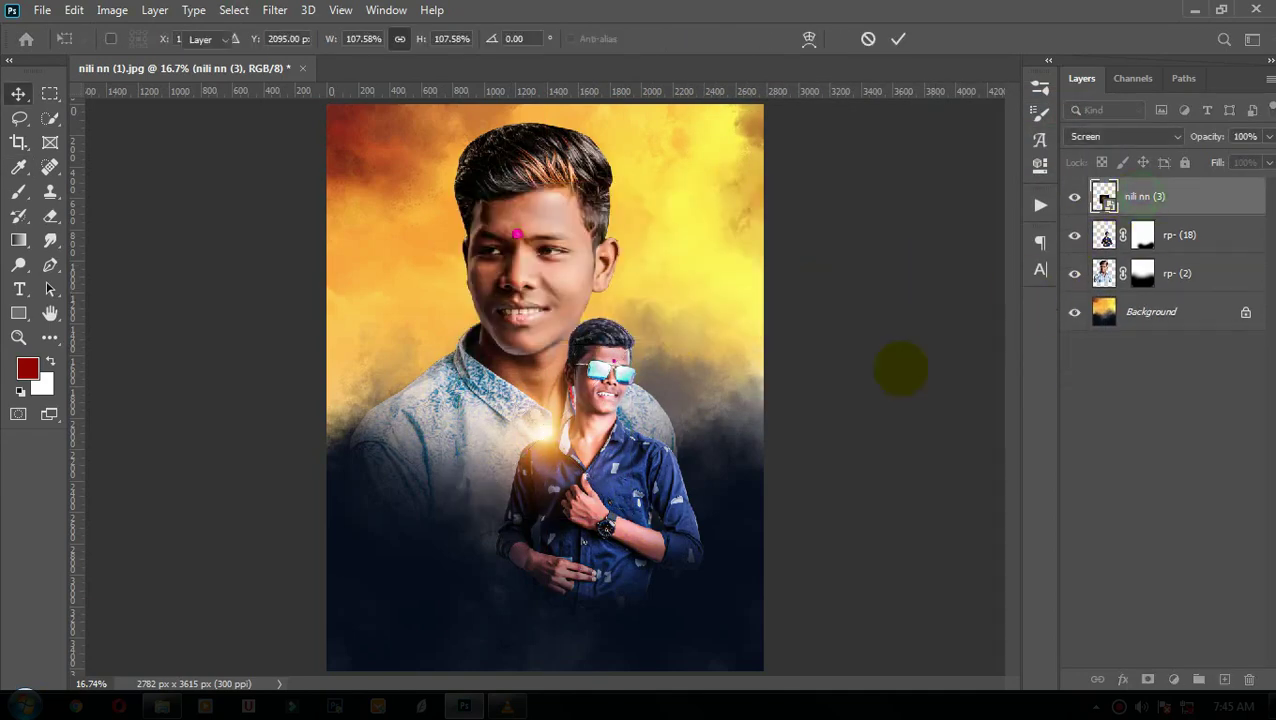
{"action": "key", "text": "Return"}
{"action": "right_click", "coordinate": [1170, 196]}
{"action": "left_click", "coordinate": [900, 268]}
{"action": "key", "text": "ctrl+t"}
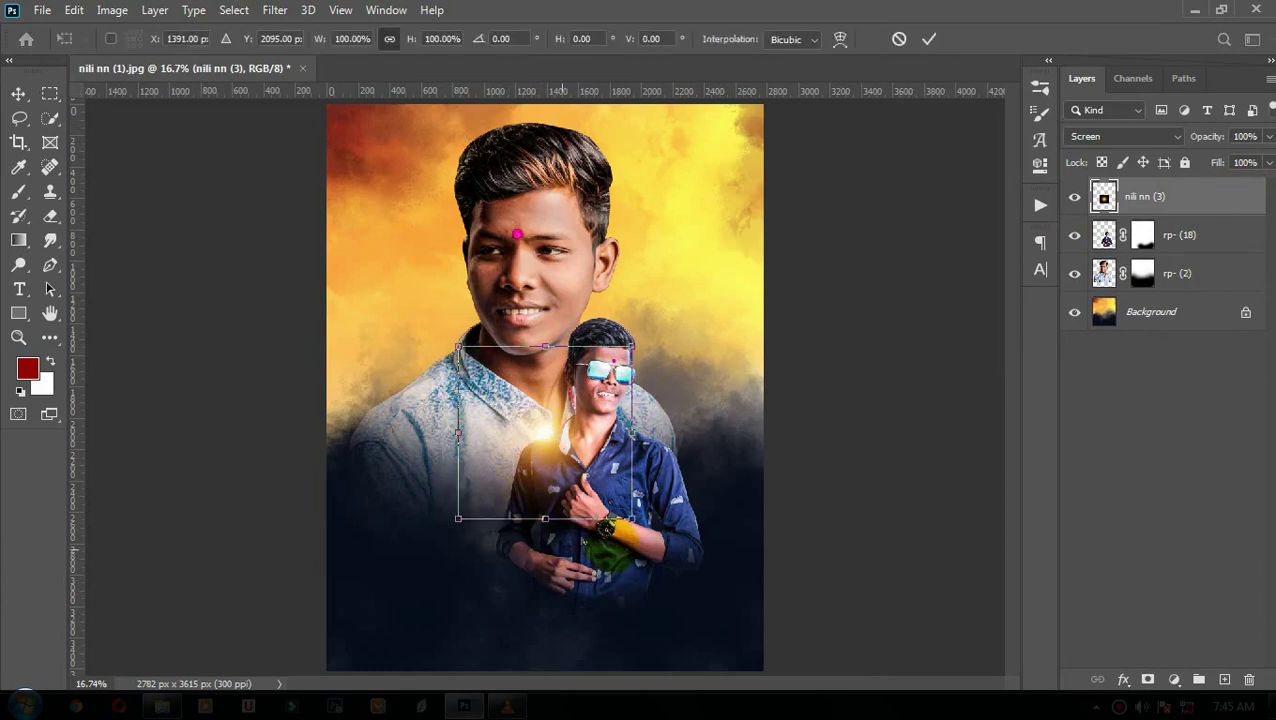
{"action": "left_click", "coordinate": [929, 39]}
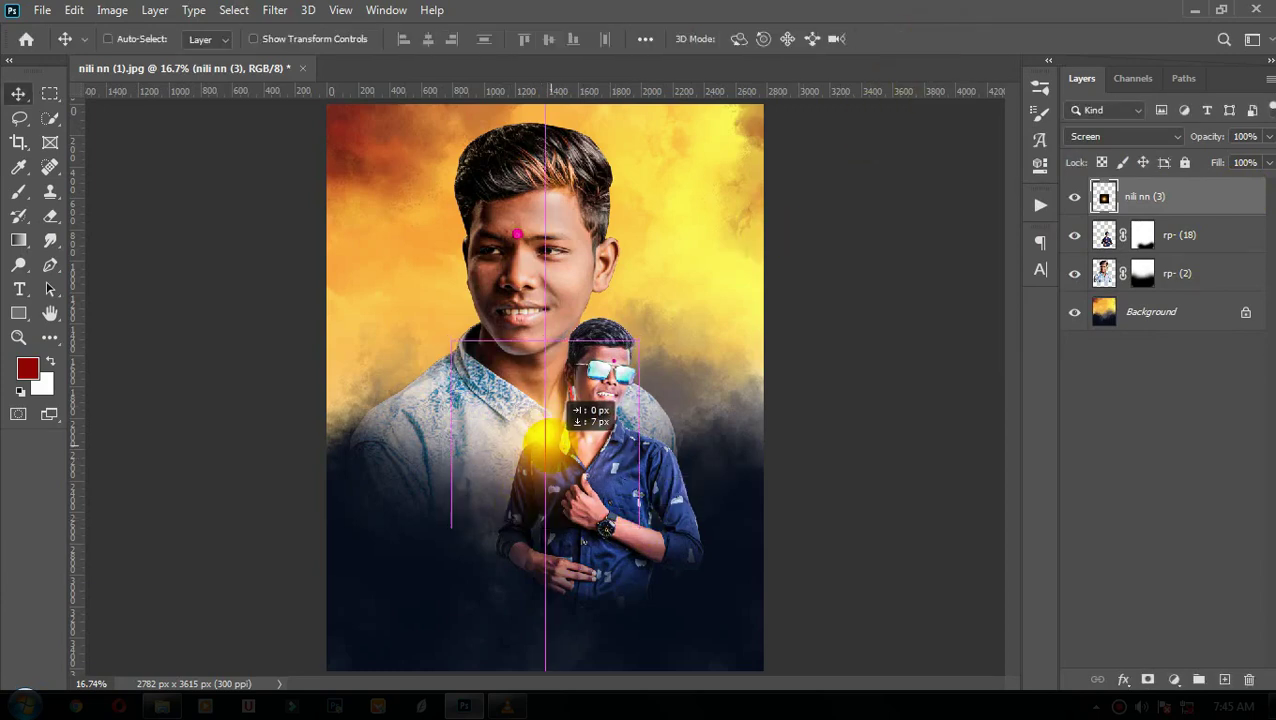
{"action": "left_click_drag", "start_coordinate": [545, 440], "coordinate": [612, 352]}
- Set the rp- (2) portrait to Luminosity blending and bring in the city image nili nn (4)
{"action": "left_click", "coordinate": [1150, 273]}
{"action": "left_click", "coordinate": [1125, 136]}
{"action": "left_click", "coordinate": [1100, 588]}
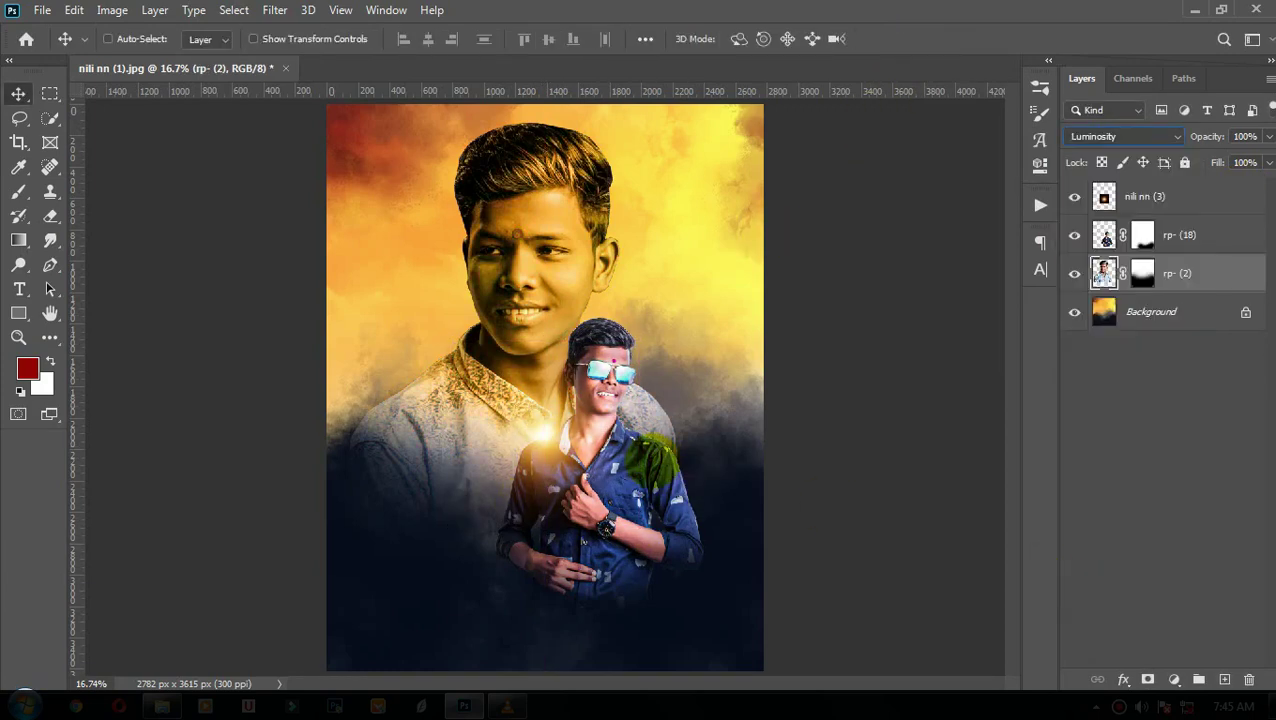
{"action": "left_click", "coordinate": [161, 706]}
{"action": "mouse_move", "coordinate": [826, 128]}
{"action": "left_mouse_down"}
{"action": "mouse_move", "coordinate": [474, 682]}
{"action": "mouse_move", "coordinate": [484, 500]}
{"action": "left_mouse_up"}
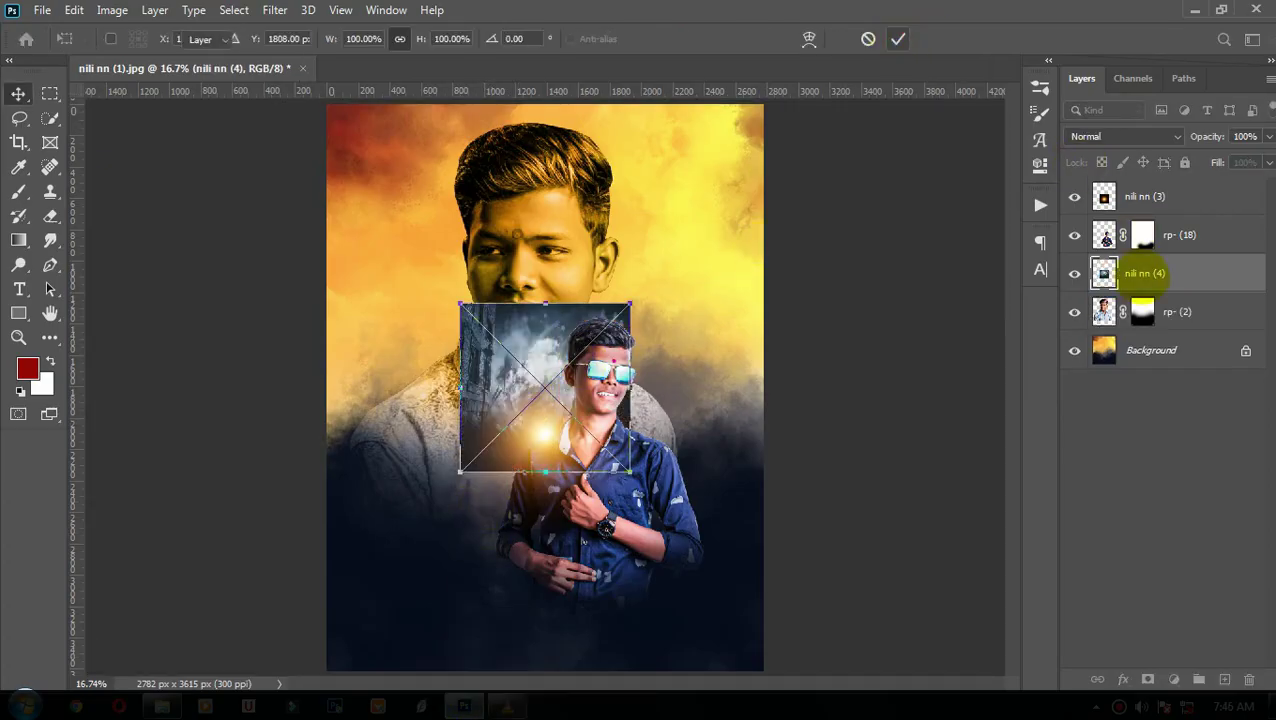
- Rasterize nili nn (4), move it below the portrait, and scale it to about 336%
{"action": "right_click", "coordinate": [1145, 273]}
{"action": "left_click", "coordinate": [930, 347]}
{"action": "left_click_drag", "start_coordinate": [1131, 272], "coordinate": [1140, 328]}
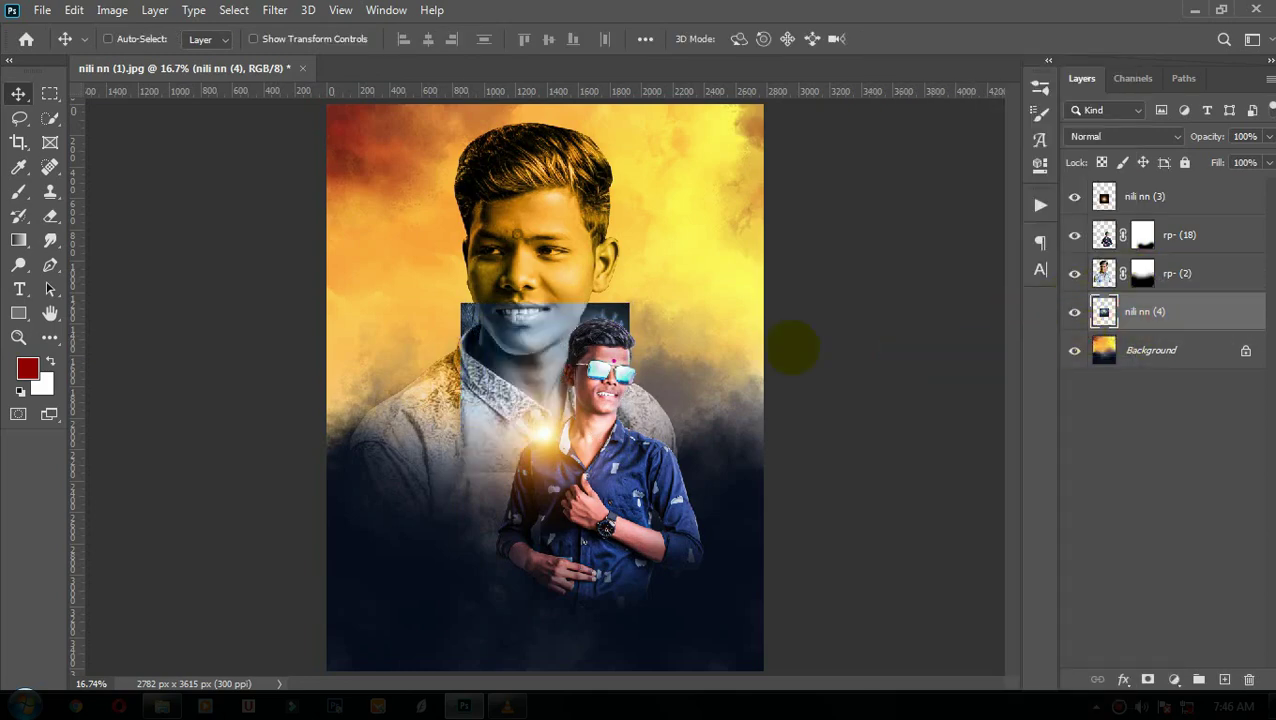
{"action": "key", "text": "ctrl+t"}
{"action": "left_click_drag", "start_coordinate": [629, 471], "coordinate": [932, 533]}
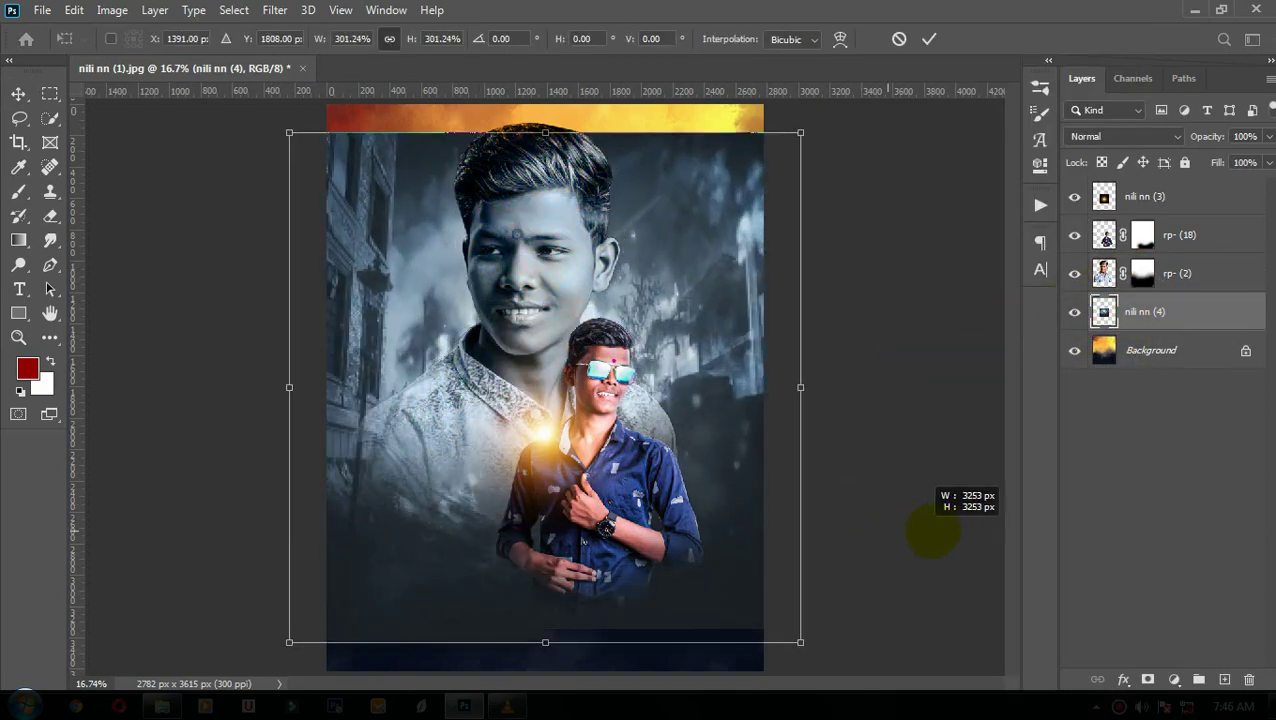
{"action": "left_click_drag", "start_coordinate": [932, 533], "coordinate": [974, 527]}
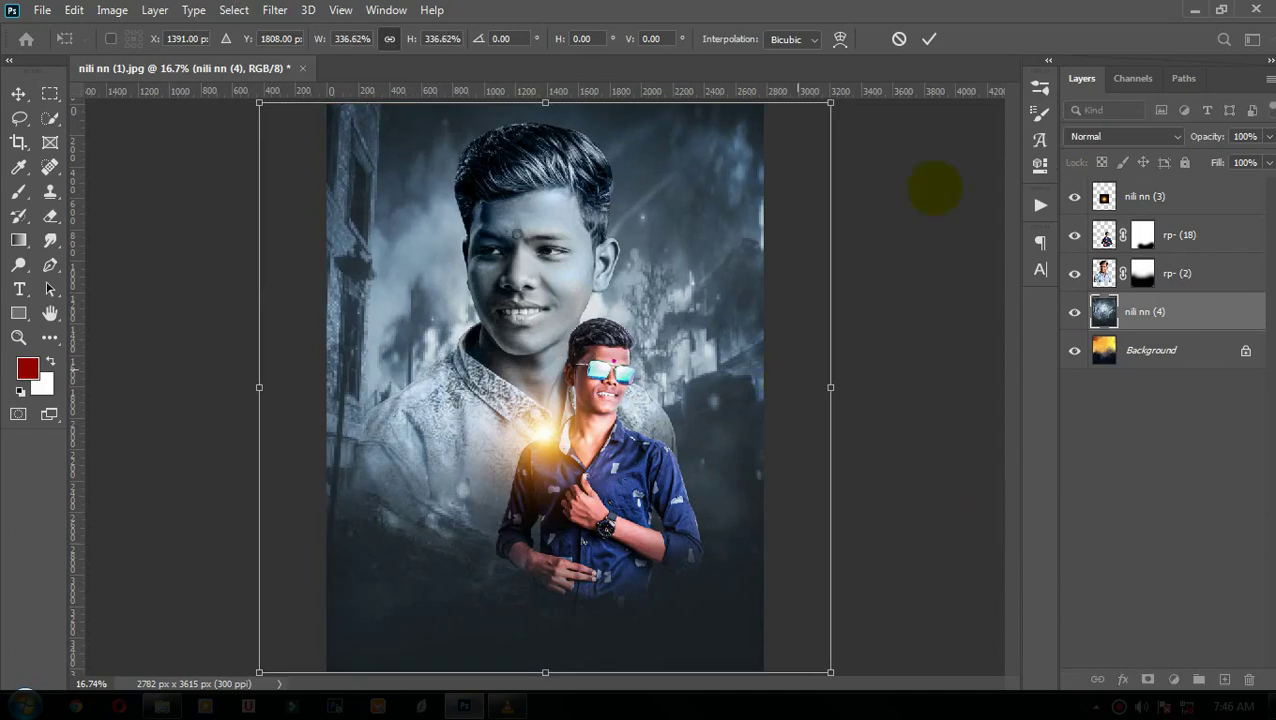
{"action": "left_click", "coordinate": [929, 39]}
{"action": "left_click_drag", "start_coordinate": [521, 285], "coordinate": [530, 295]}
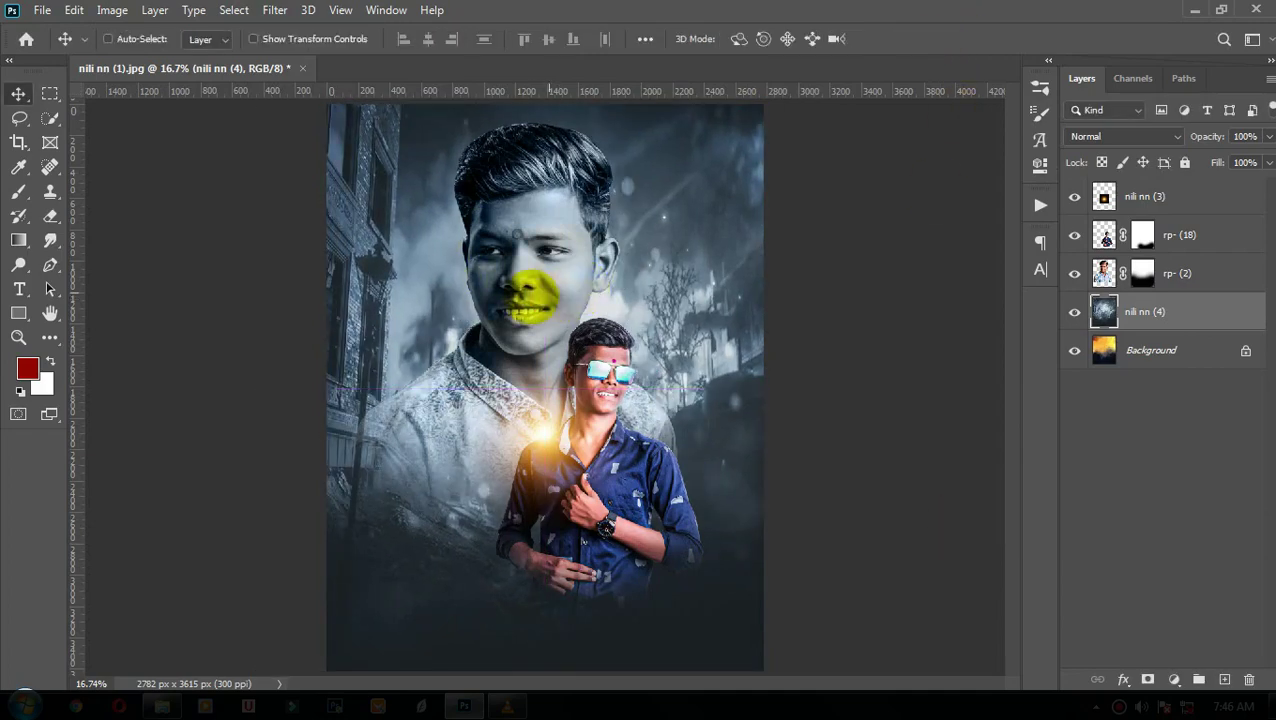
- Set the nili nn (4) texture layer to Luminosity and fit the poster on screen
{"action": "scroll", "coordinate": [692, 285], "scroll_direction": "down", "scroll_amount": 1}
{"action": "left_click", "coordinate": [1125, 136]}
{"action": "left_click", "coordinate": [1085, 589]}
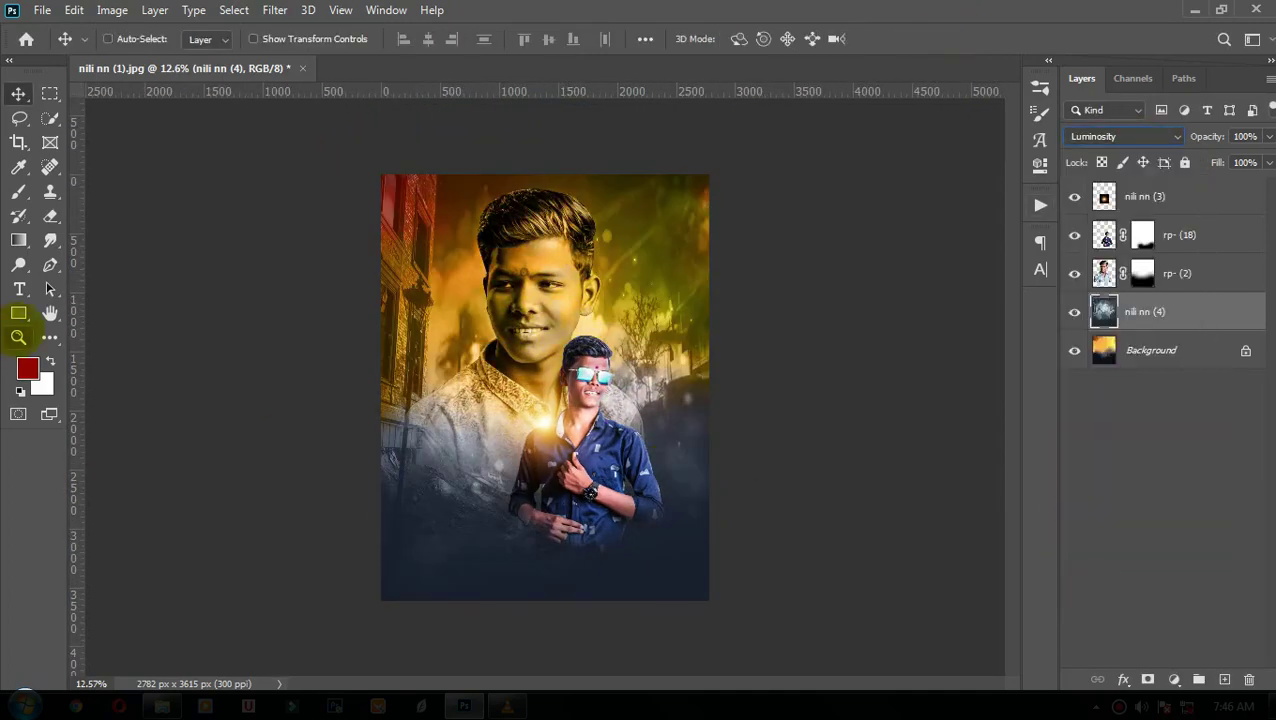
{"action": "right_click", "coordinate": [530, 252]}
{"action": "left_click", "coordinate": [540, 262]}
- Add a mask to the texture layer and erase it over the smaller boy
{"action": "left_click", "coordinate": [1162, 649]}
{"action": "left_click", "coordinate": [50, 215]}
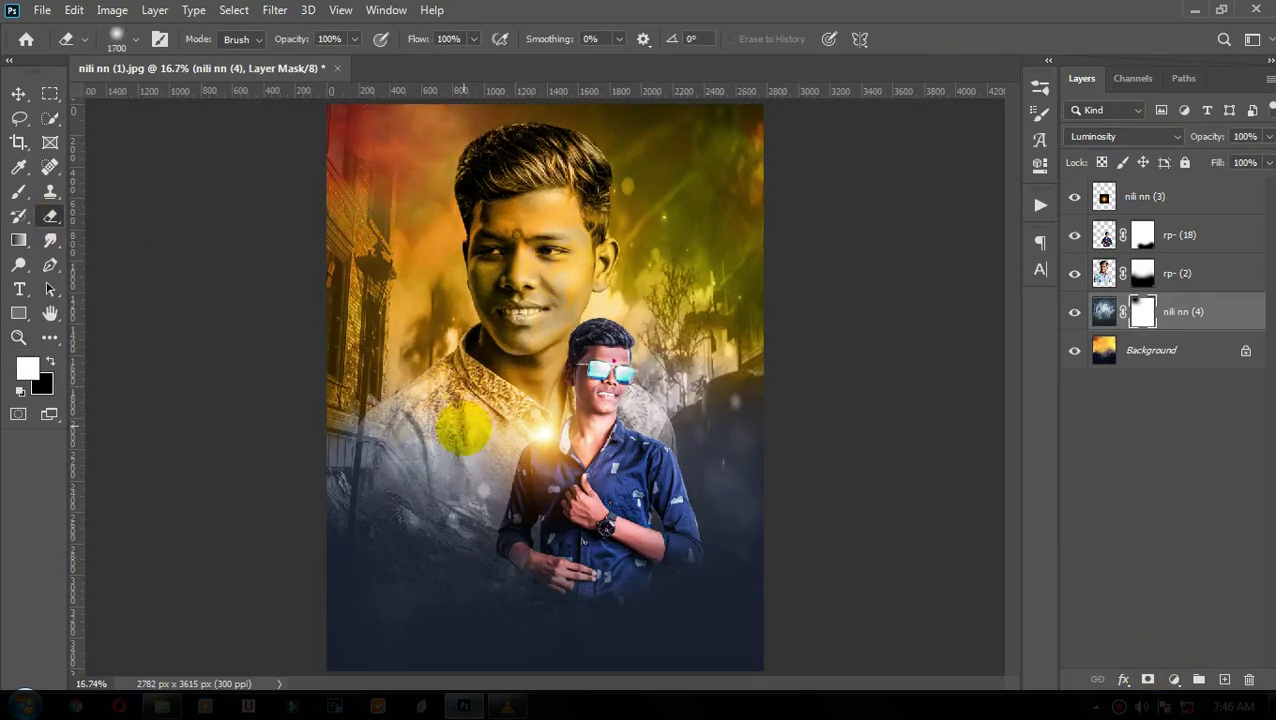
{"action": "left_click", "coordinate": [545, 420]}
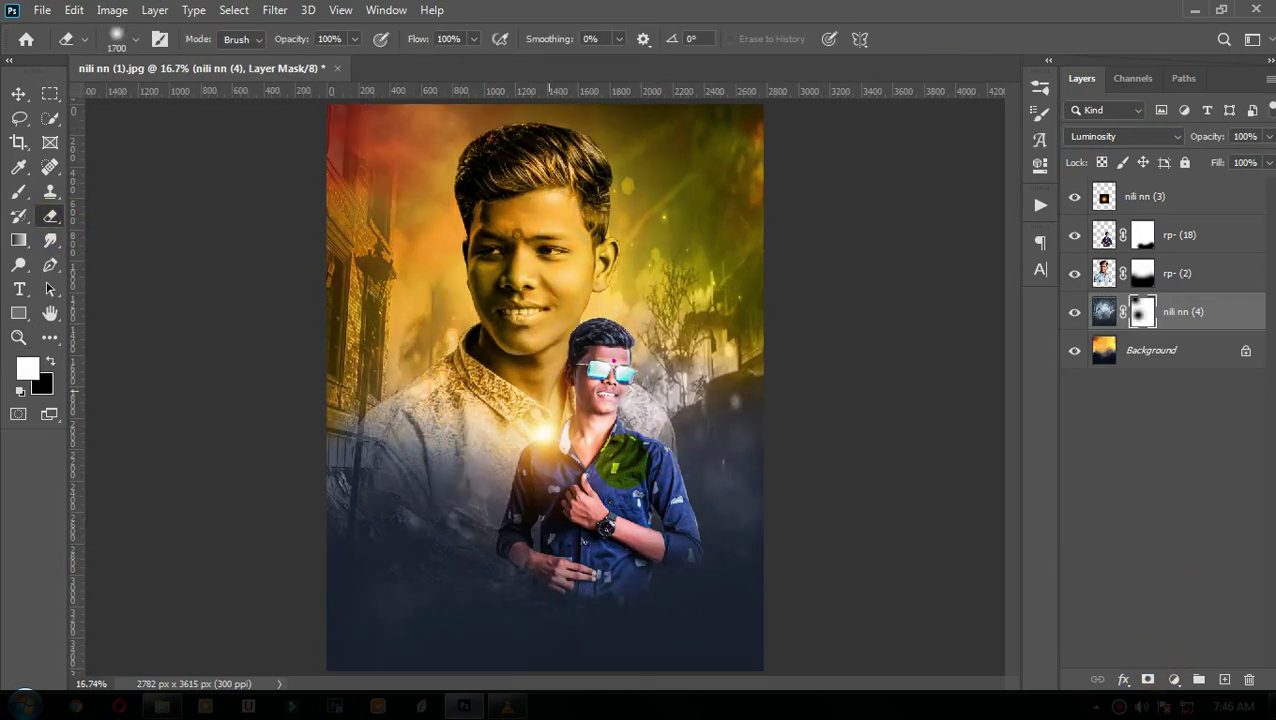
{"action": "left_click_drag", "start_coordinate": [527, 430], "coordinate": [590, 435]}
{"action": "left_click", "coordinate": [18, 93]}
{"action": "scroll", "coordinate": [545, 390], "scroll_direction": "down", "scroll_amount": 3}
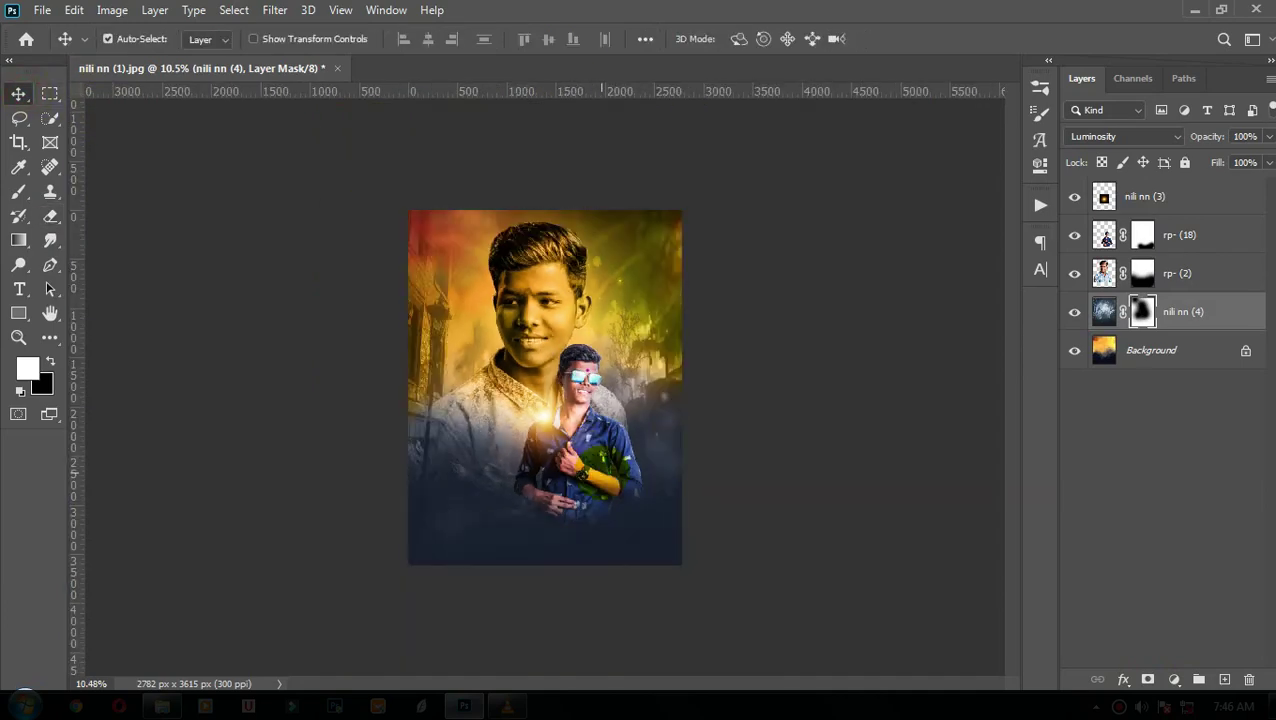
{"action": "scroll", "coordinate": [615, 395], "scroll_direction": "up", "scroll_amount": 2}
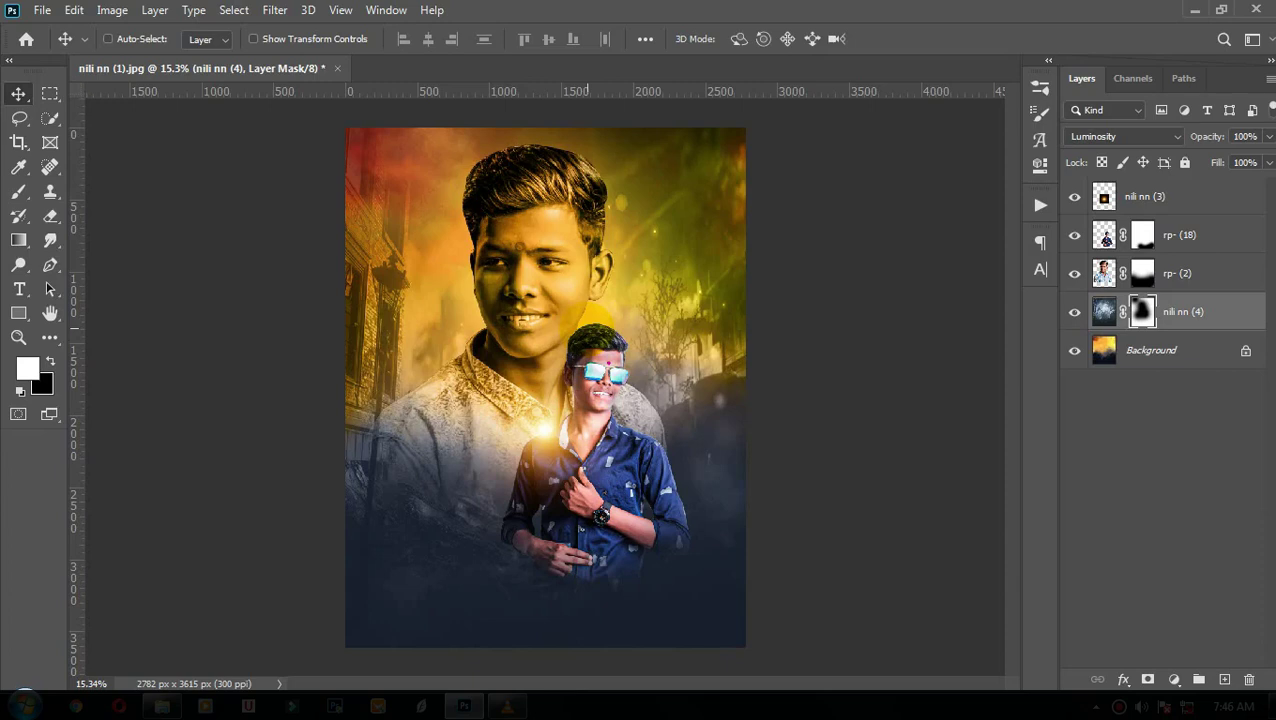
- Set the nili nn (2) bokeh layer to Screen and erase its mask over the smaller boy
{"action": "key", "text": "ctrl+t"}
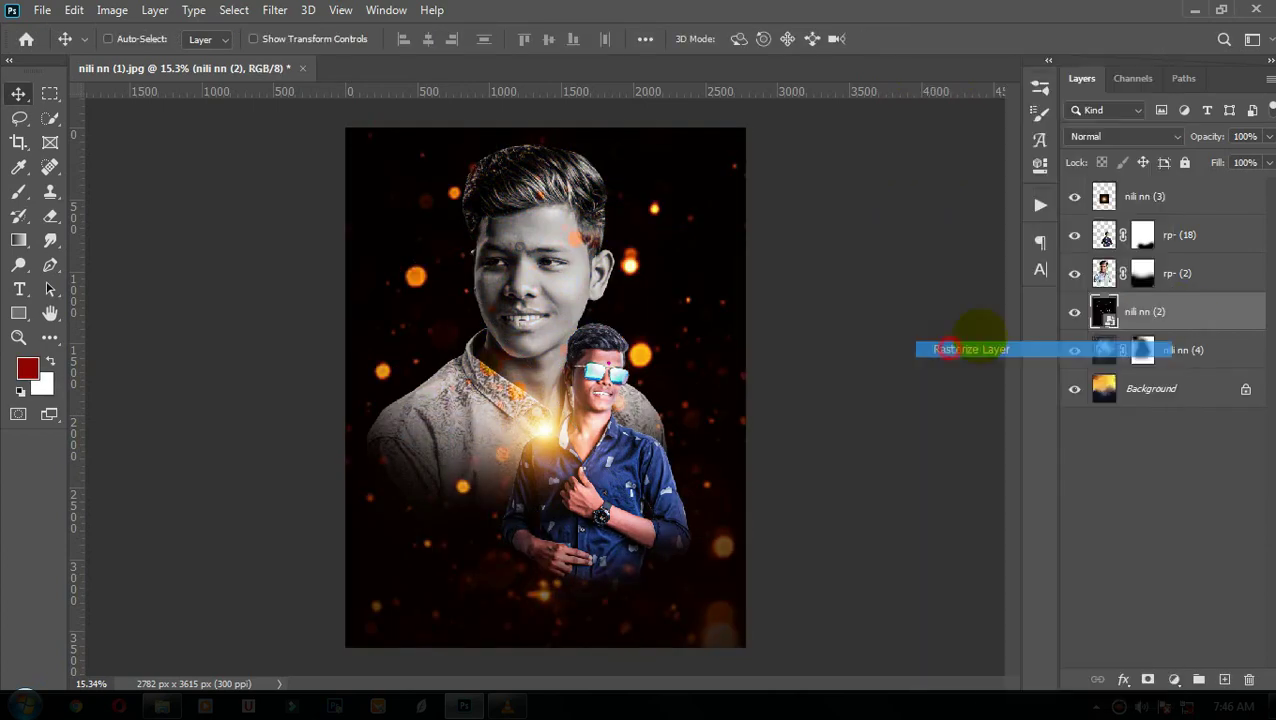
{"action": "left_click", "coordinate": [1105, 136]}
{"action": "left_click", "coordinate": [1080, 292]}
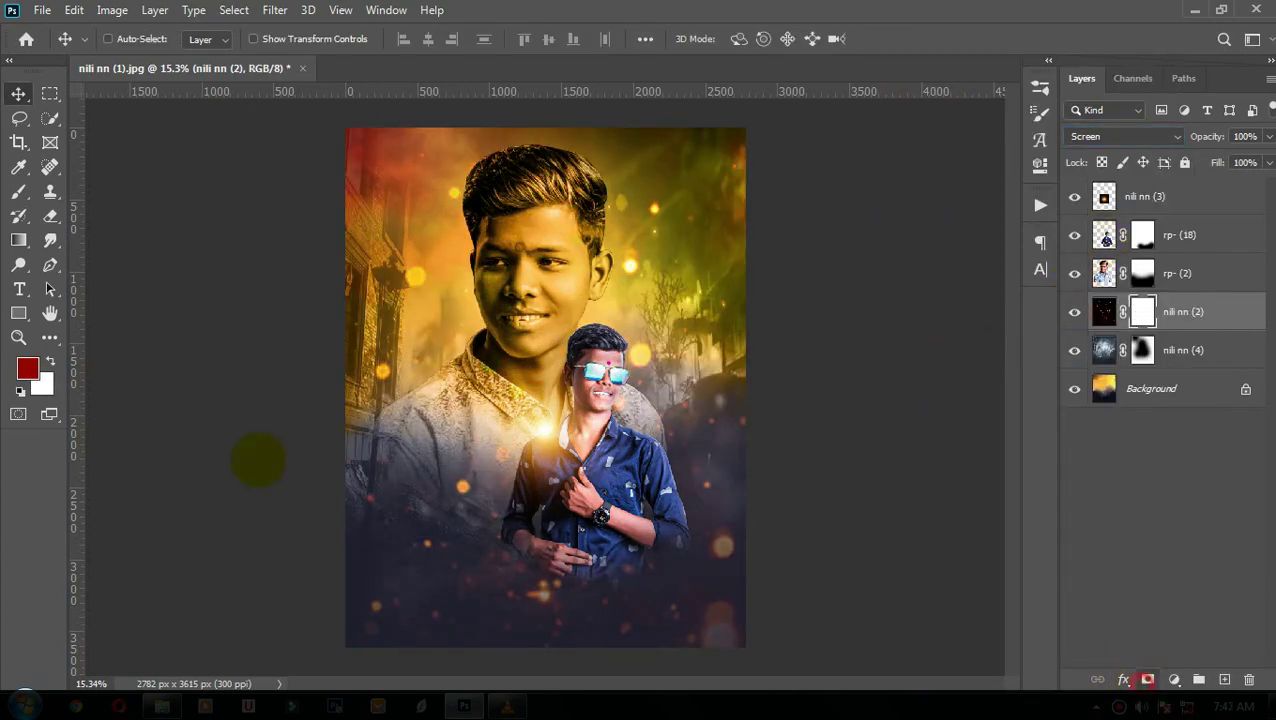
{"action": "left_click", "coordinate": [50, 215]}
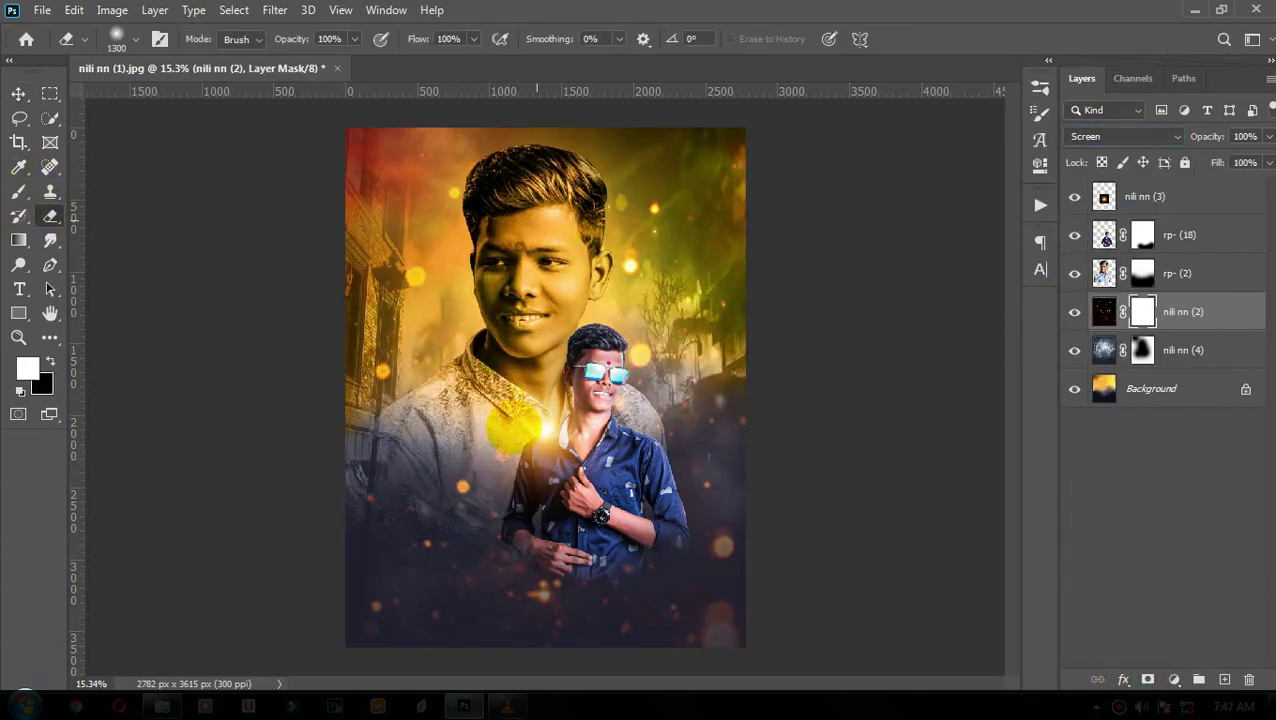
{"action": "left_click", "coordinate": [18, 93]}
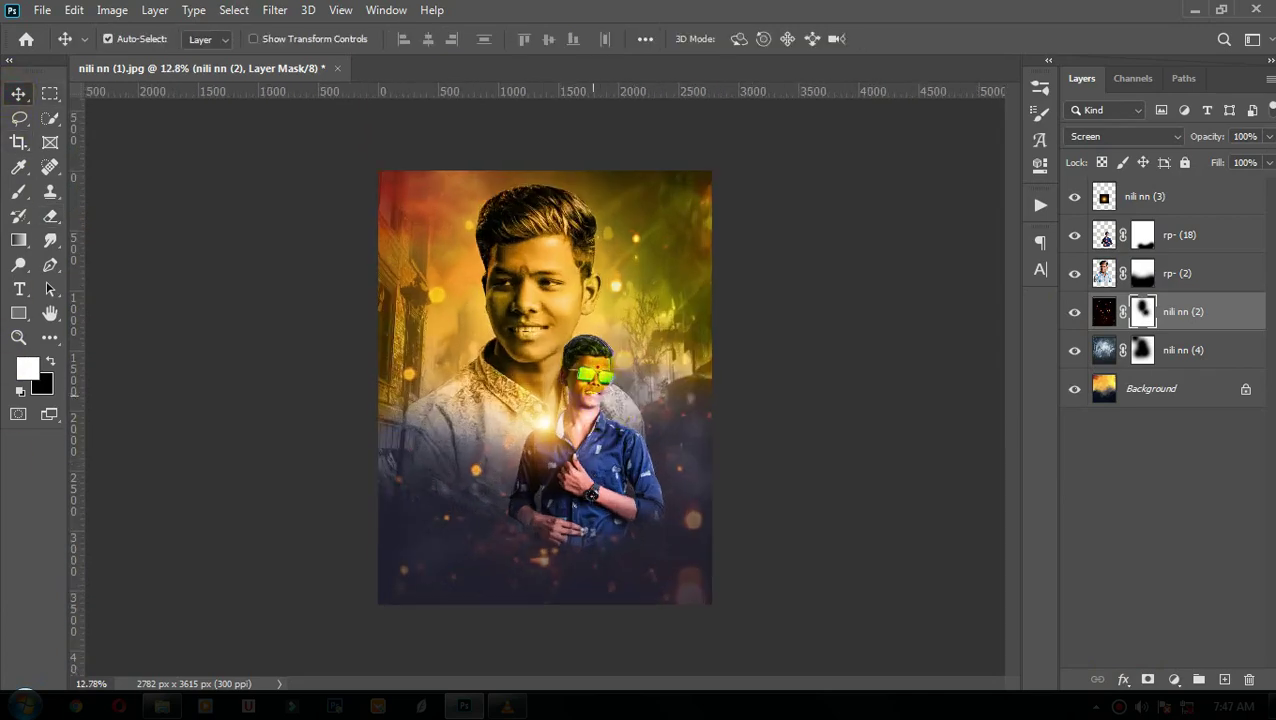
- Open rp name.psd from the 01 folder in Photoshop
{"action": "left_click", "coordinate": [161, 705]}
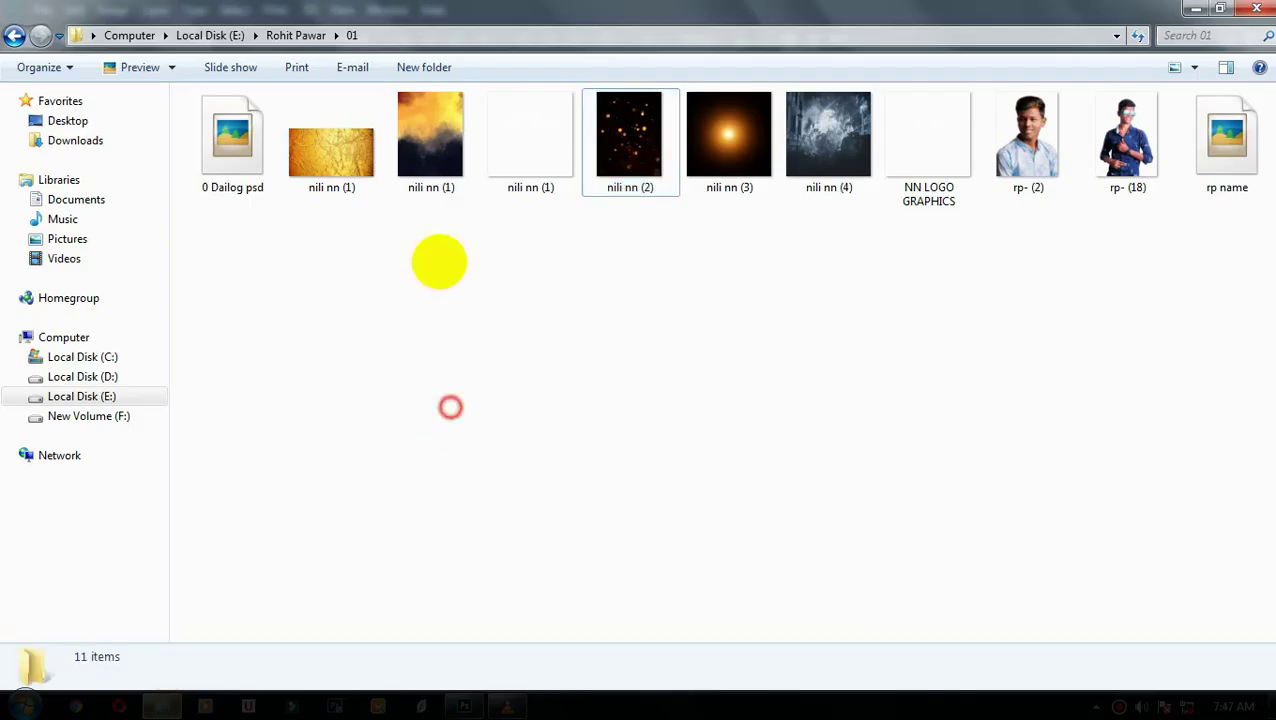
{"action": "left_click", "coordinate": [331, 150]}
{"action": "left_click", "coordinate": [536, 150]}
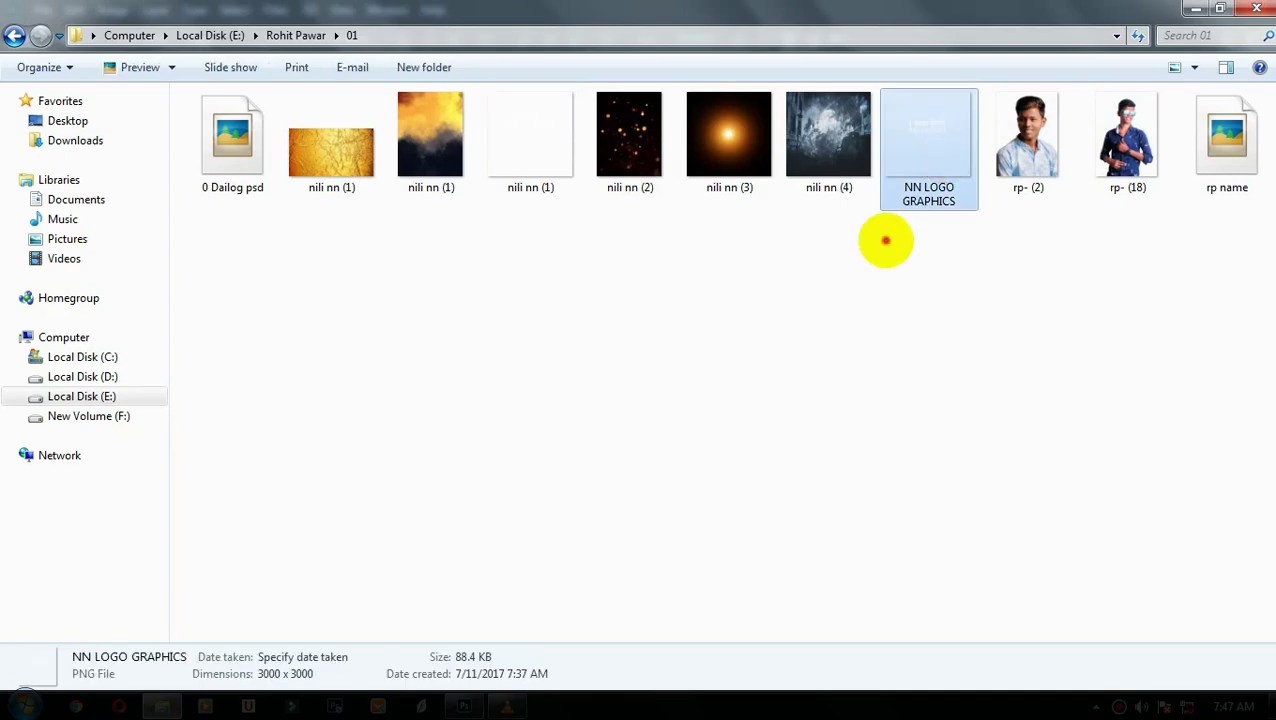
{"action": "left_click", "coordinate": [1222, 150]}
{"action": "left_click", "coordinate": [464, 705]}
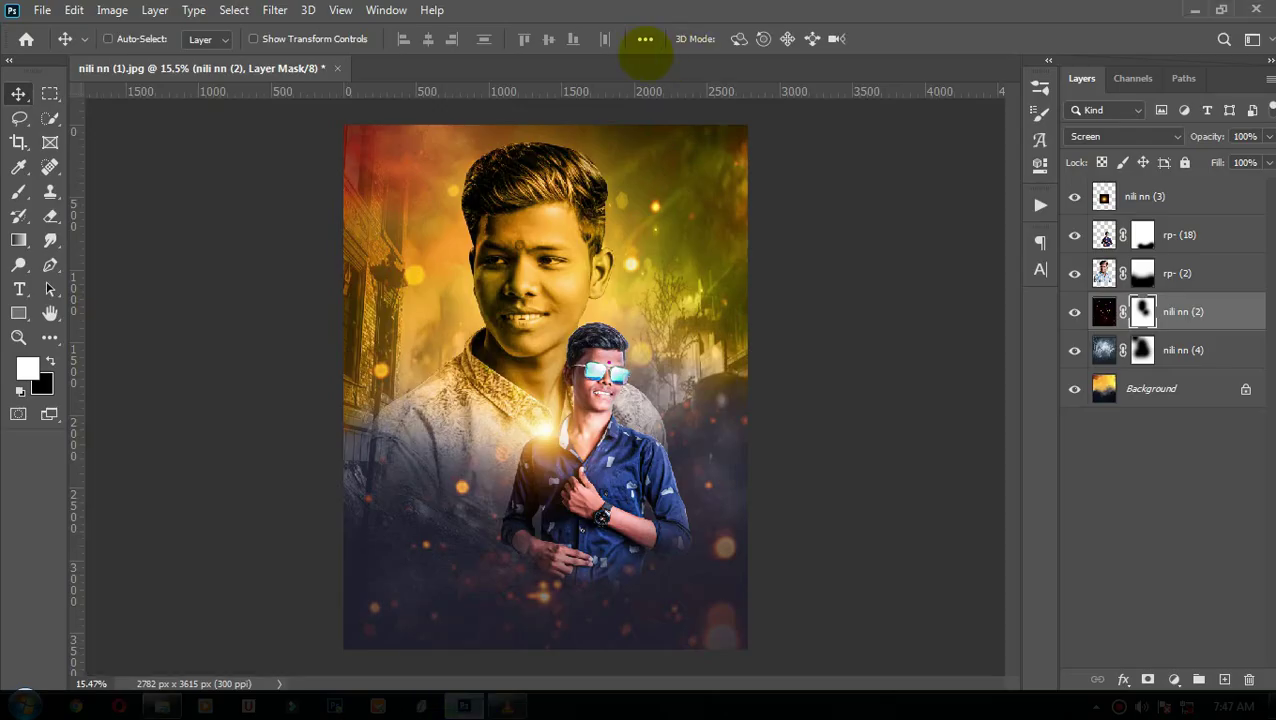
{"action": "left_click_drag", "start_coordinate": [620, 60], "coordinate": [615, 68]}
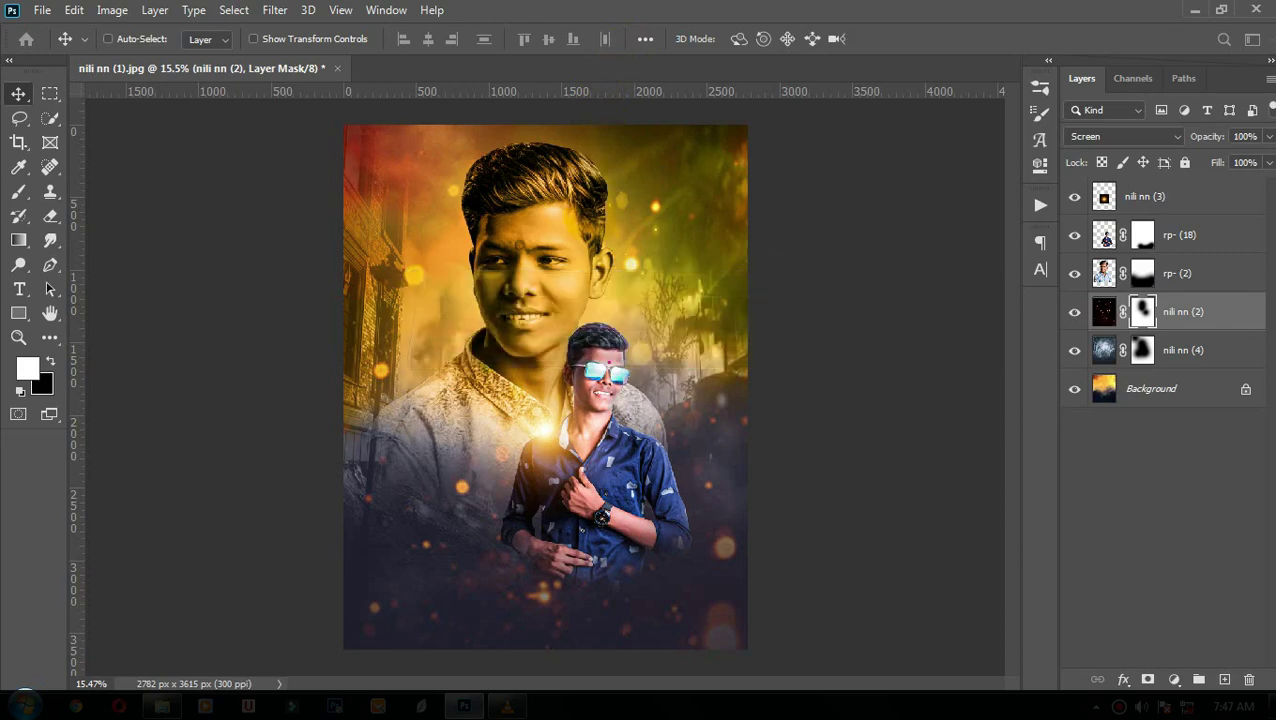
- Fit the name design on screen and nudge the calligraphy wishes line slightly left
{"action": "left_click", "coordinate": [18, 337]}
{"action": "right_click", "coordinate": [585, 238]}
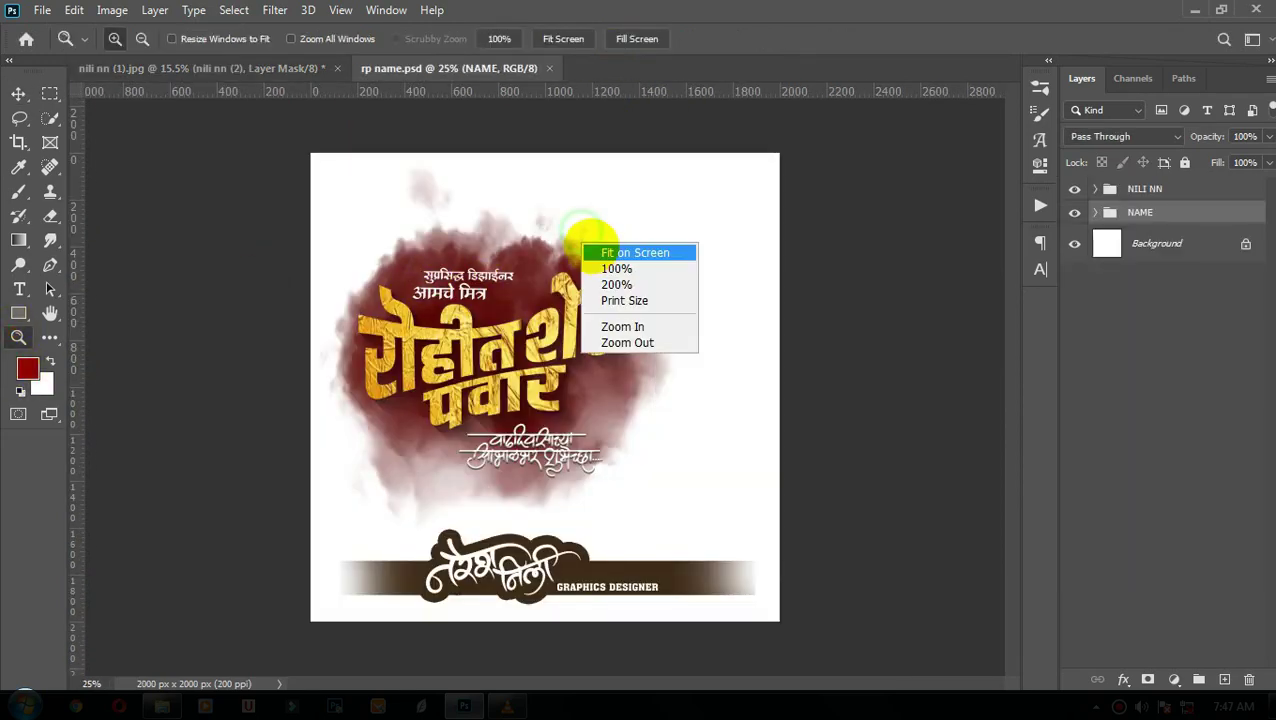
{"action": "left_click", "coordinate": [640, 250]}
{"action": "left_click", "coordinate": [18, 93]}
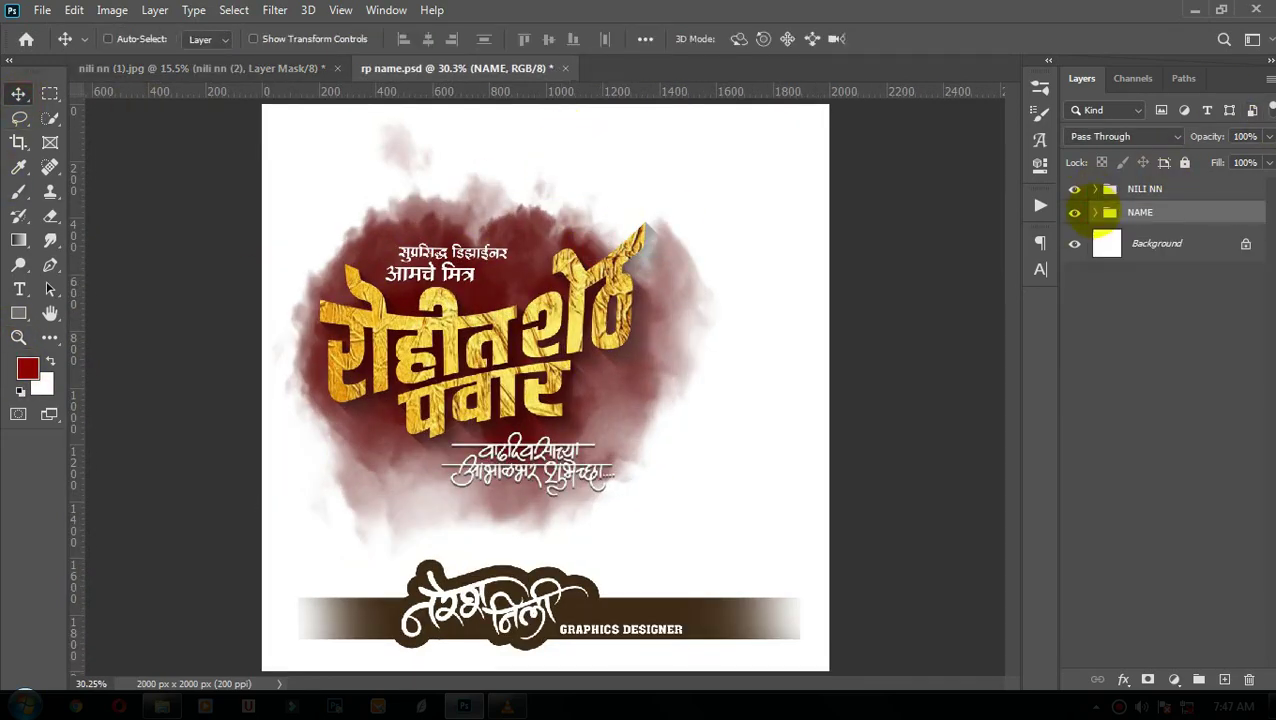
{"action": "left_click", "coordinate": [1095, 212]}
{"action": "left_click", "coordinate": [1160, 243]}
{"action": "left_click_drag", "start_coordinate": [540, 468], "coordinate": [520, 468]}
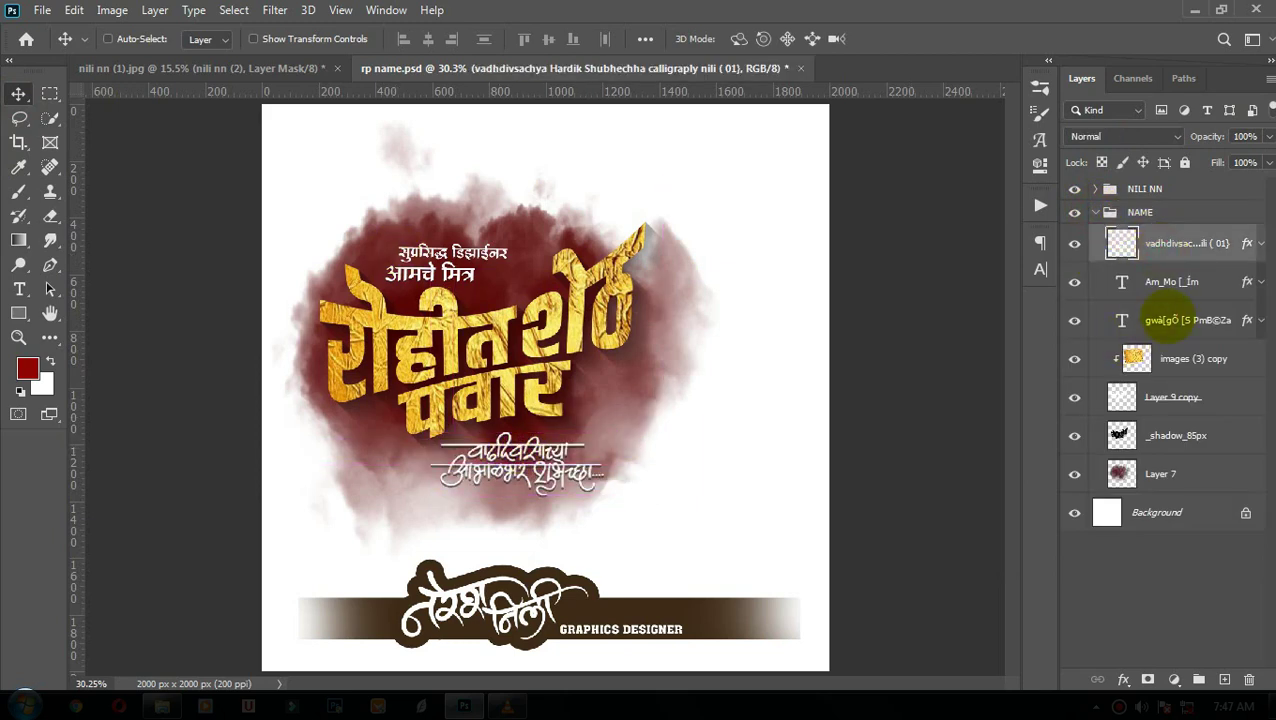
- Enlarge the top caption to 106.93%, then copy the NAME group into the poster
{"action": "left_click", "coordinate": [465, 250], "text": "ctrl"}
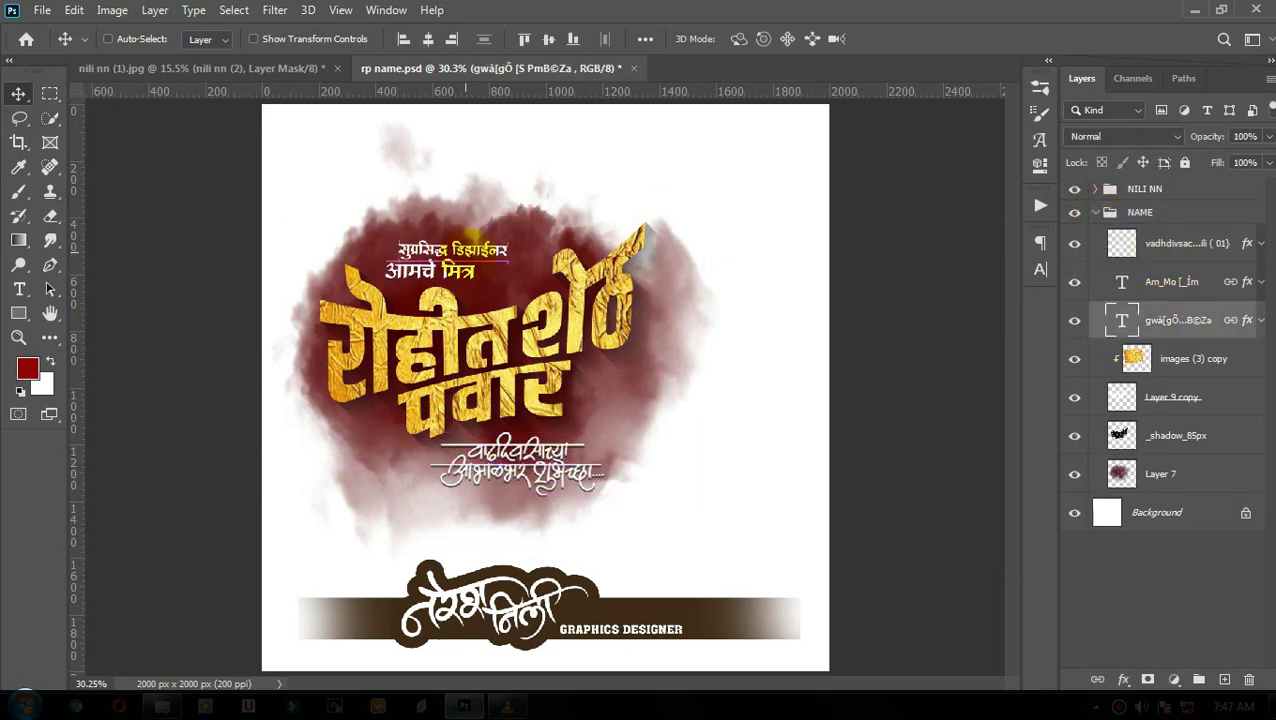
{"action": "key", "text": "ctrl+t"}
{"action": "left_click_drag", "start_coordinate": [508, 240], "coordinate": [514, 238]}
{"action": "left_click", "coordinate": [929, 39]}
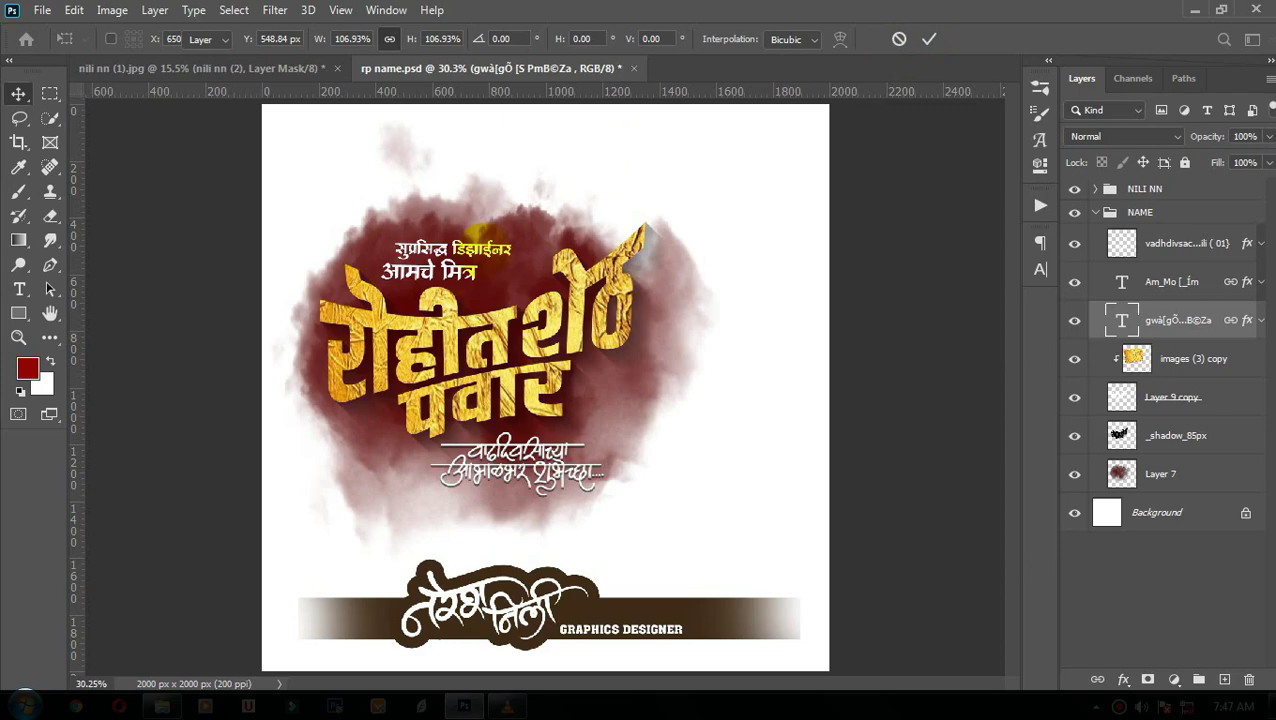
{"action": "left_click", "coordinate": [1095, 212]}
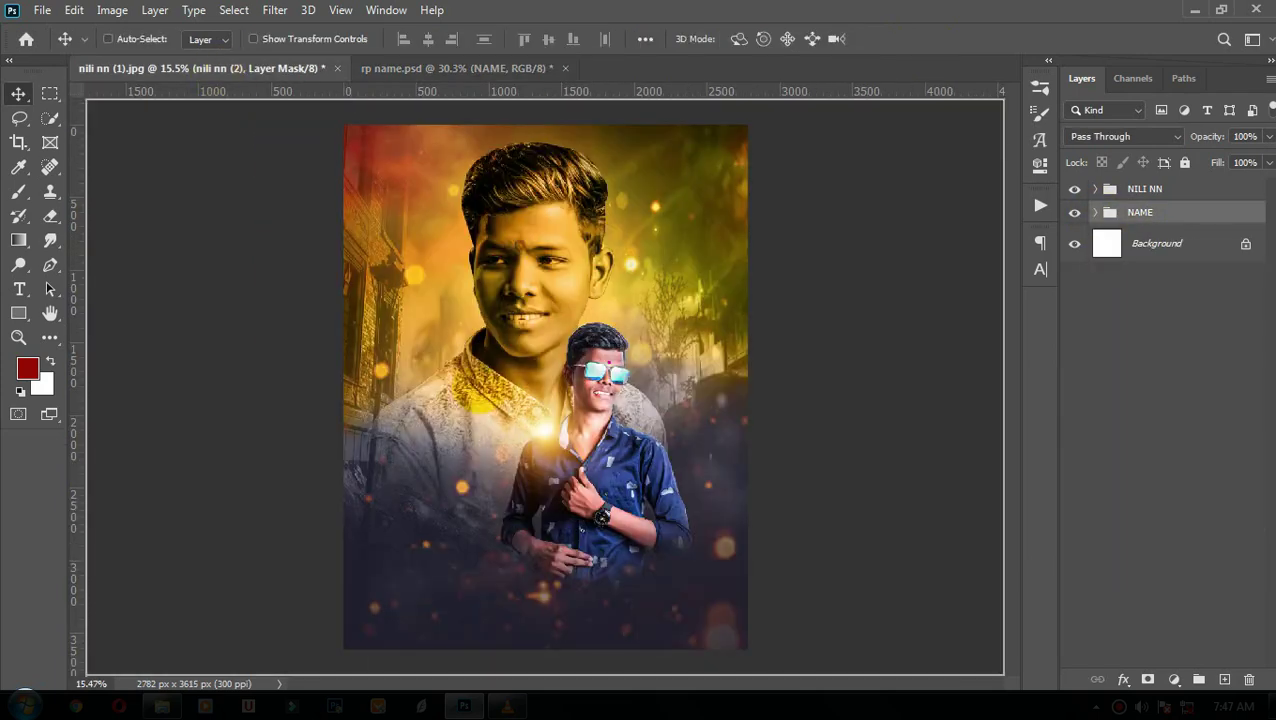
{"action": "left_click_drag", "start_coordinate": [460, 330], "coordinate": [490, 405]}
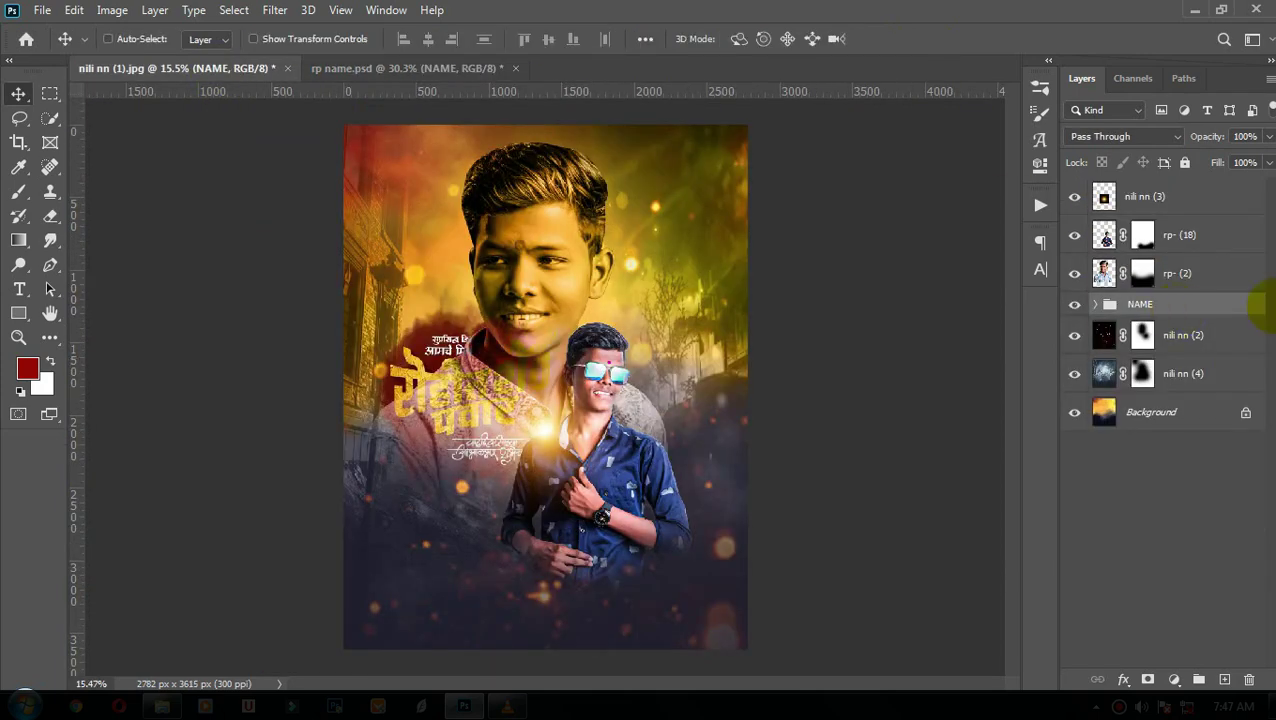
- Raise the NAME group above the boys and place the name title at lower left
{"action": "left_click_drag", "start_coordinate": [1250, 304], "coordinate": [1140, 216]}
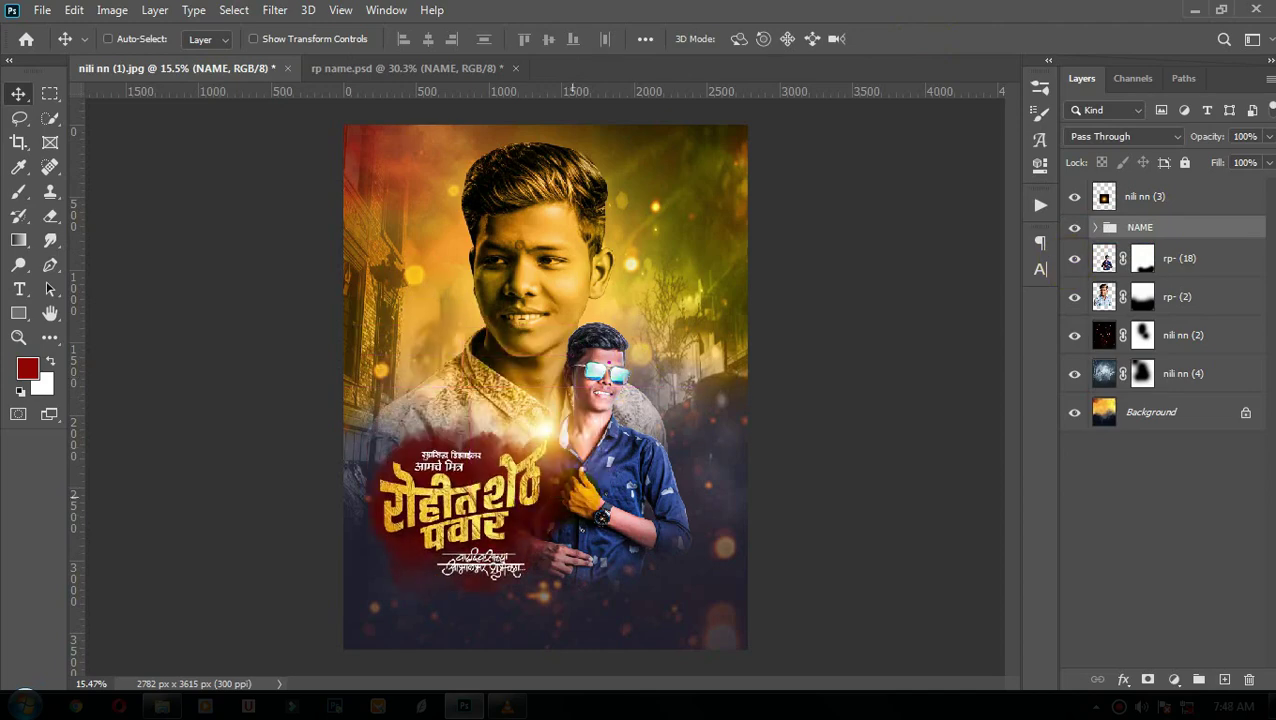
{"action": "key", "text": "z"}
{"action": "right_click", "coordinate": [607, 233]}
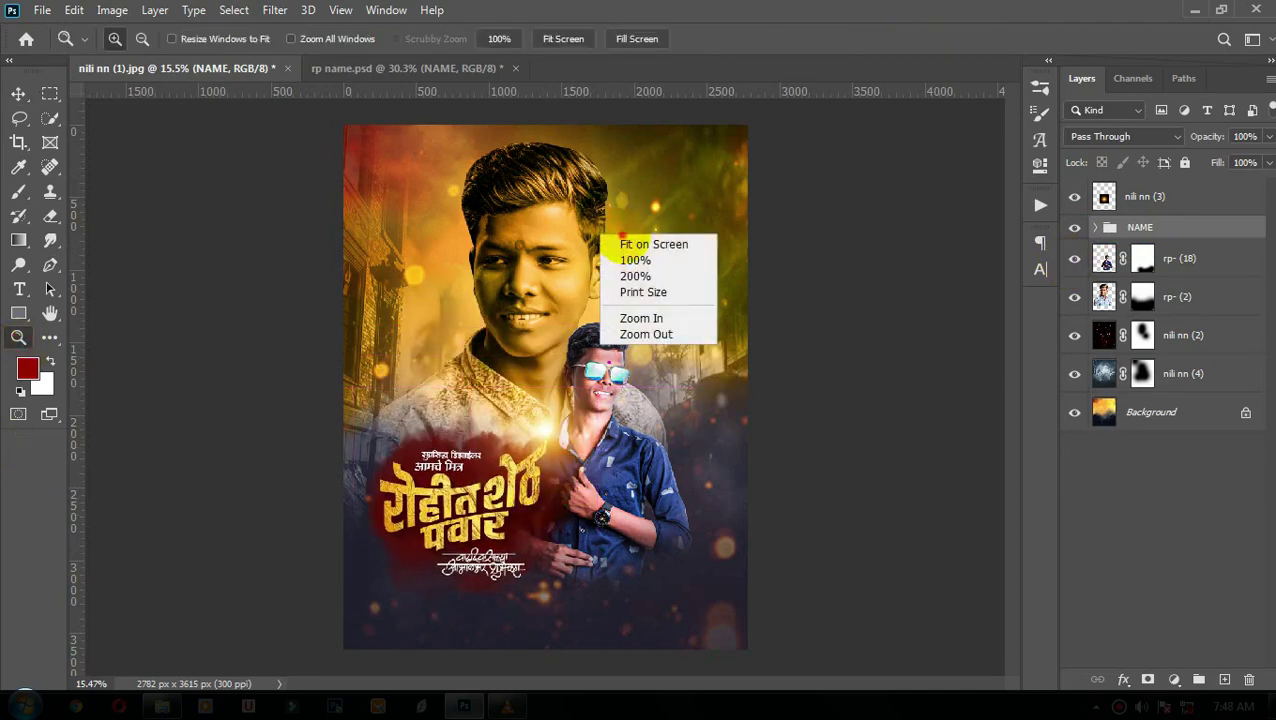
{"action": "left_click", "coordinate": [650, 242]}
{"action": "key", "text": "v"}
{"action": "left_click_drag", "start_coordinate": [545, 480], "coordinate": [552, 488]}
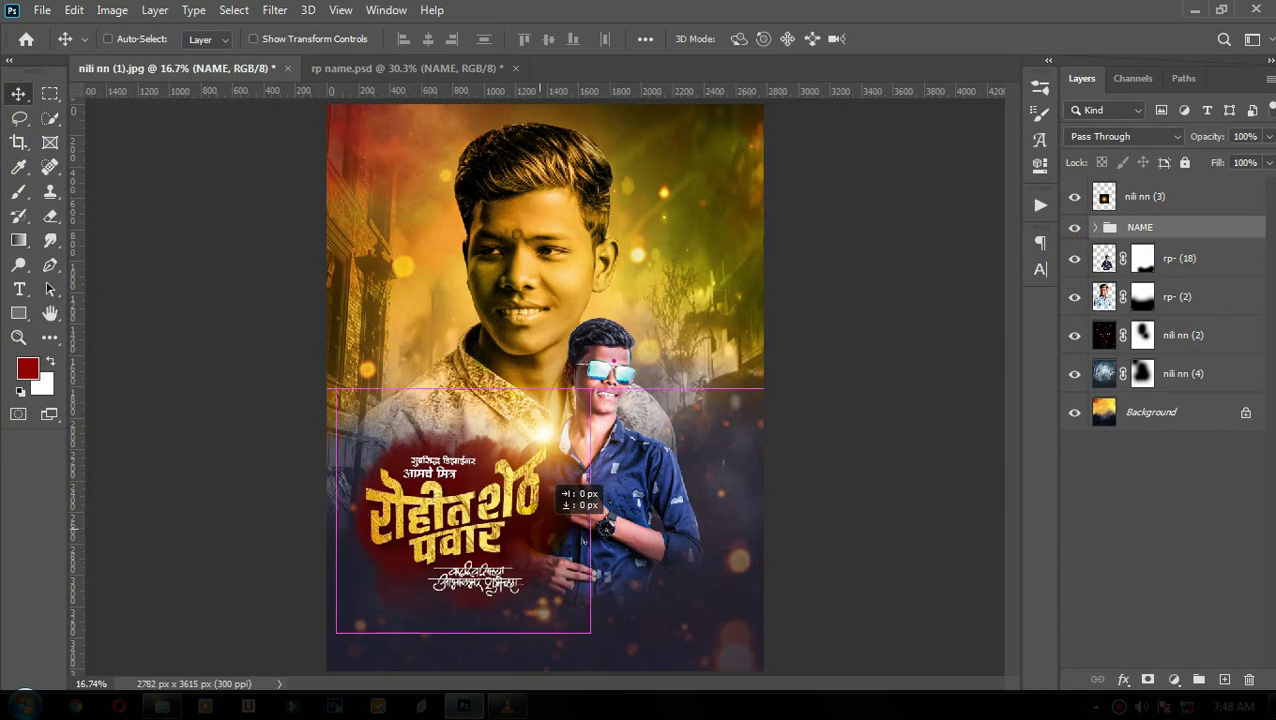
{"action": "key", "text": "ctrl+t"}
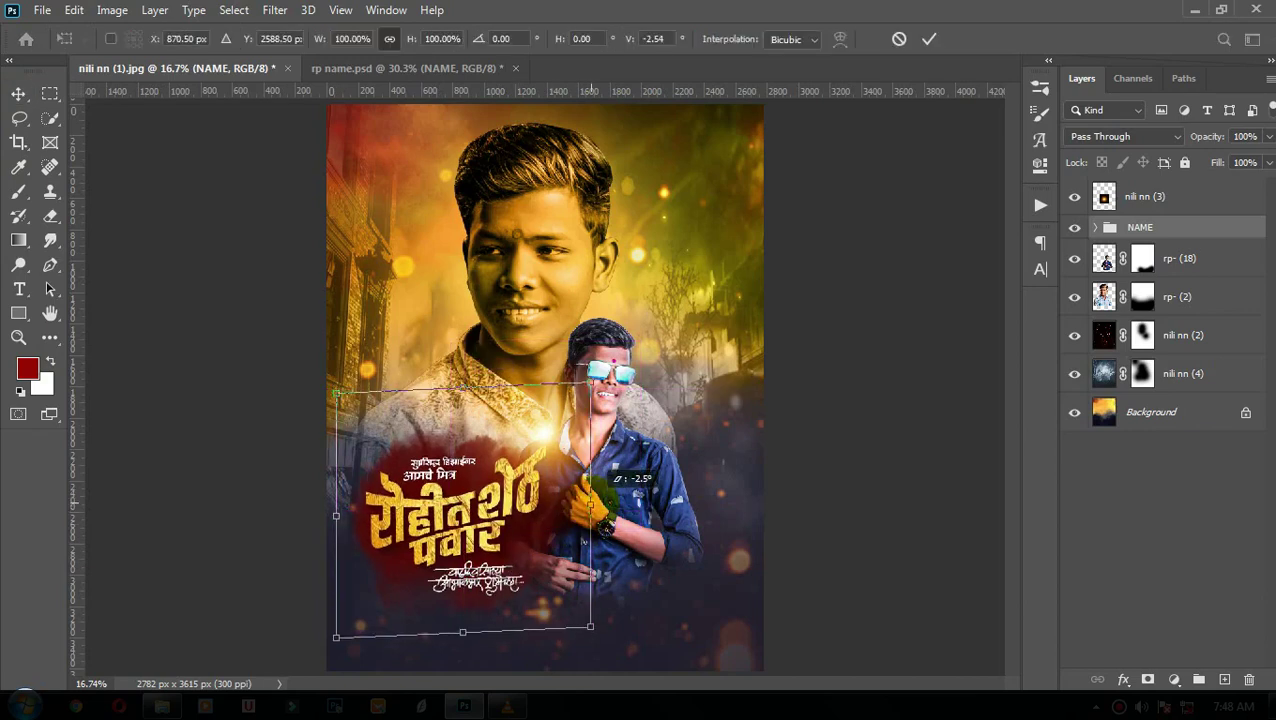
{"action": "left_click", "coordinate": [929, 38]}
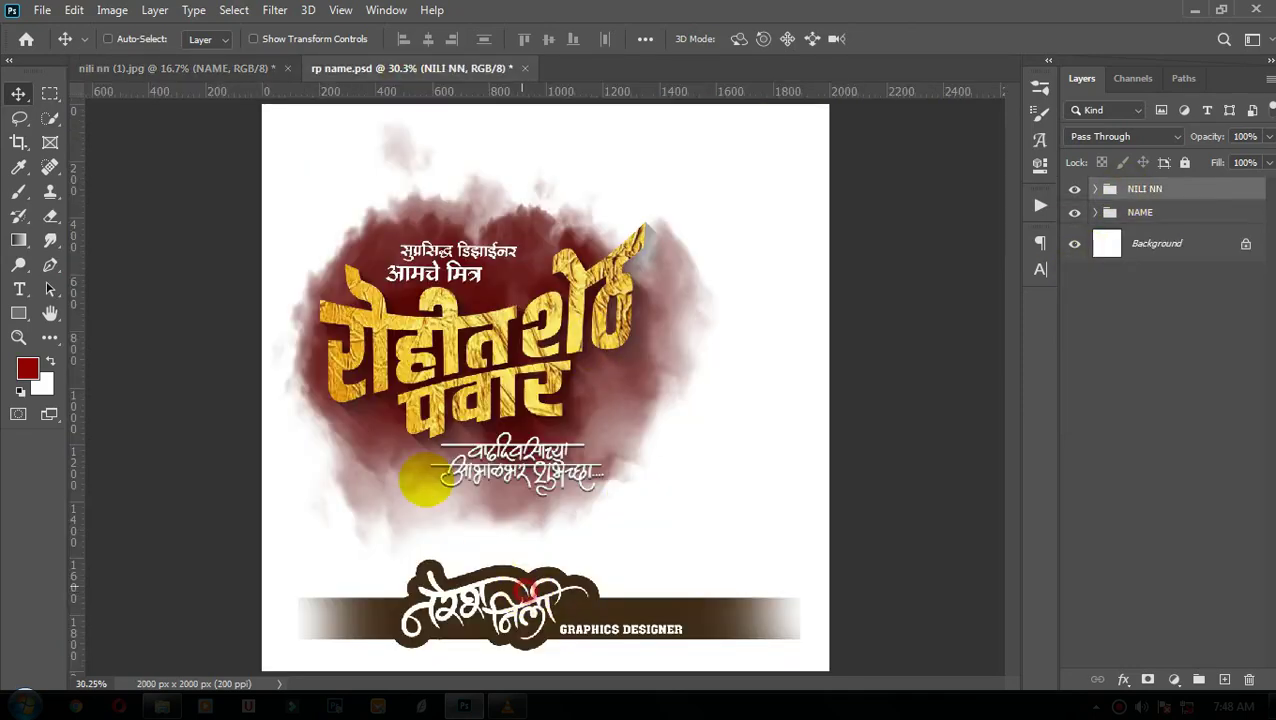
- Copy the NILI NN logo group into the poster and close rp name without saving
{"action": "mouse_move", "coordinate": [1140, 188]}
{"action": "left_mouse_down"}
{"action": "mouse_move", "coordinate": [210, 80]}
{"action": "mouse_move", "coordinate": [460, 150]}
{"action": "left_mouse_up"}
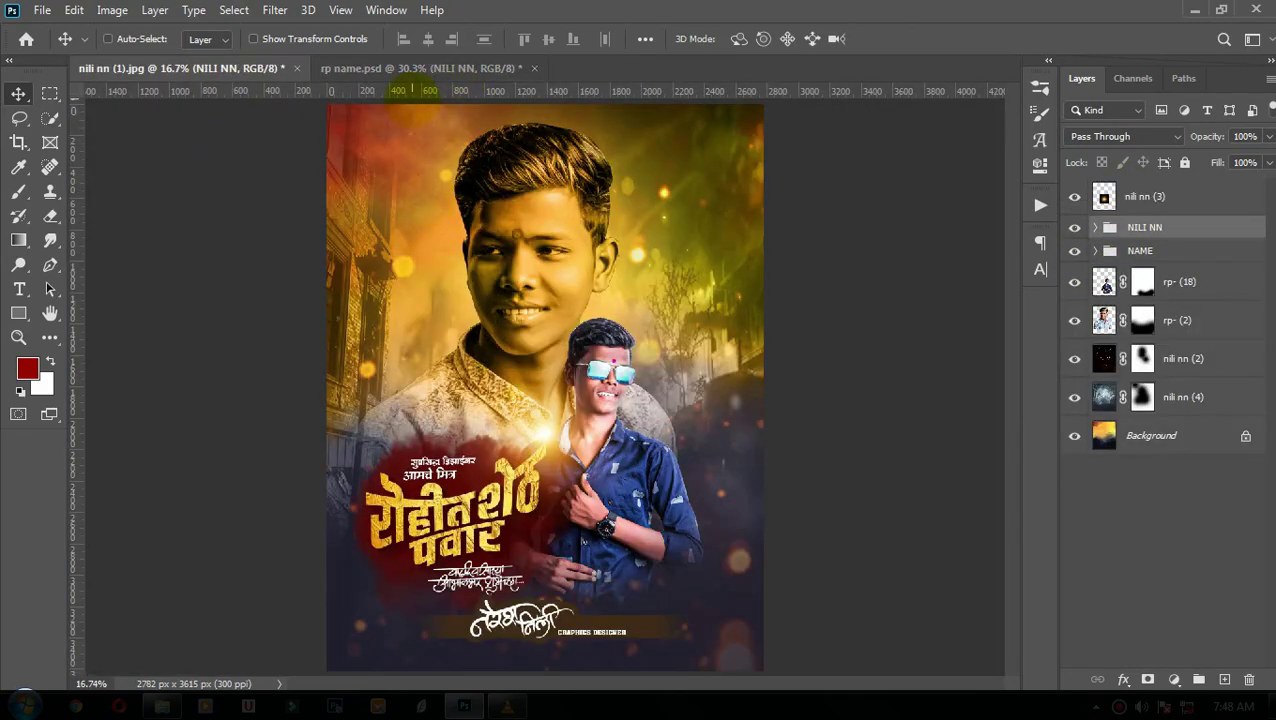
{"action": "left_click", "coordinate": [420, 68]}
{"action": "left_click", "coordinate": [534, 68]}
{"action": "left_click", "coordinate": [638, 273]}
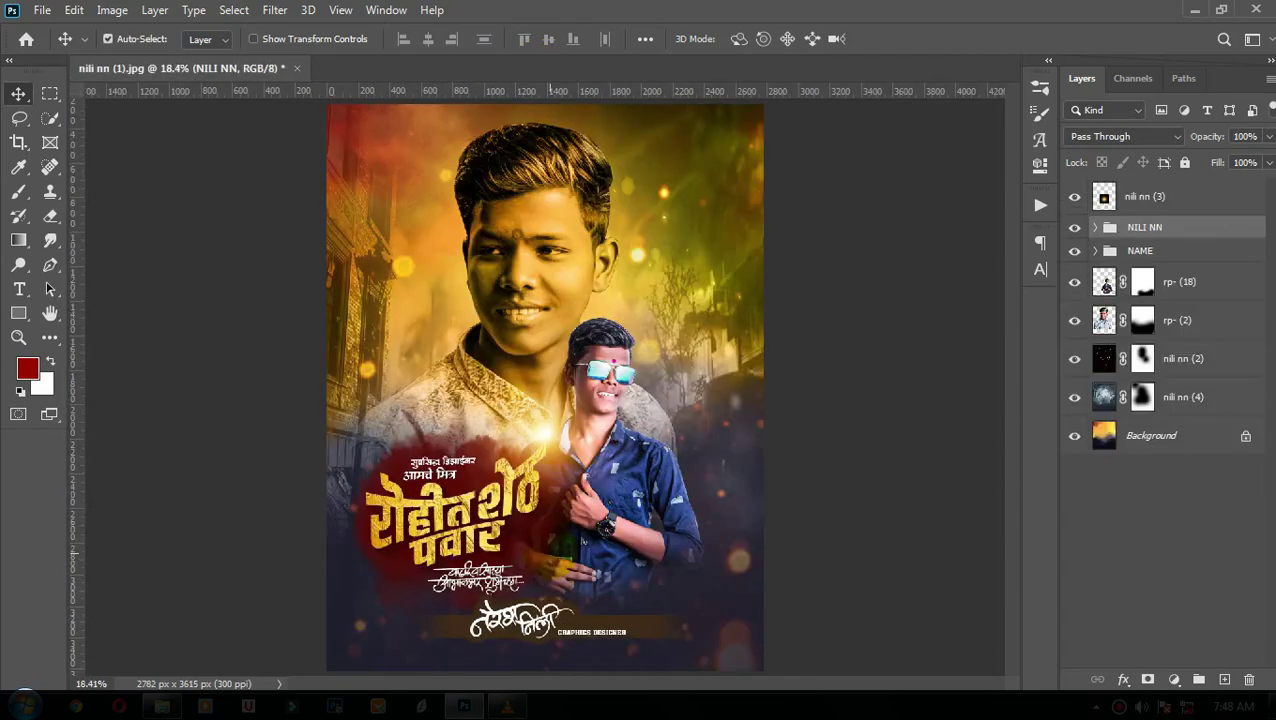
- Move the designer logo down to the bottom and fit the whole poster in view
{"action": "scroll", "coordinate": [590, 450], "scroll_direction": "up", "scroll_amount": 3}
{"action": "left_click_drag", "start_coordinate": [590, 440], "coordinate": [588, 480]}
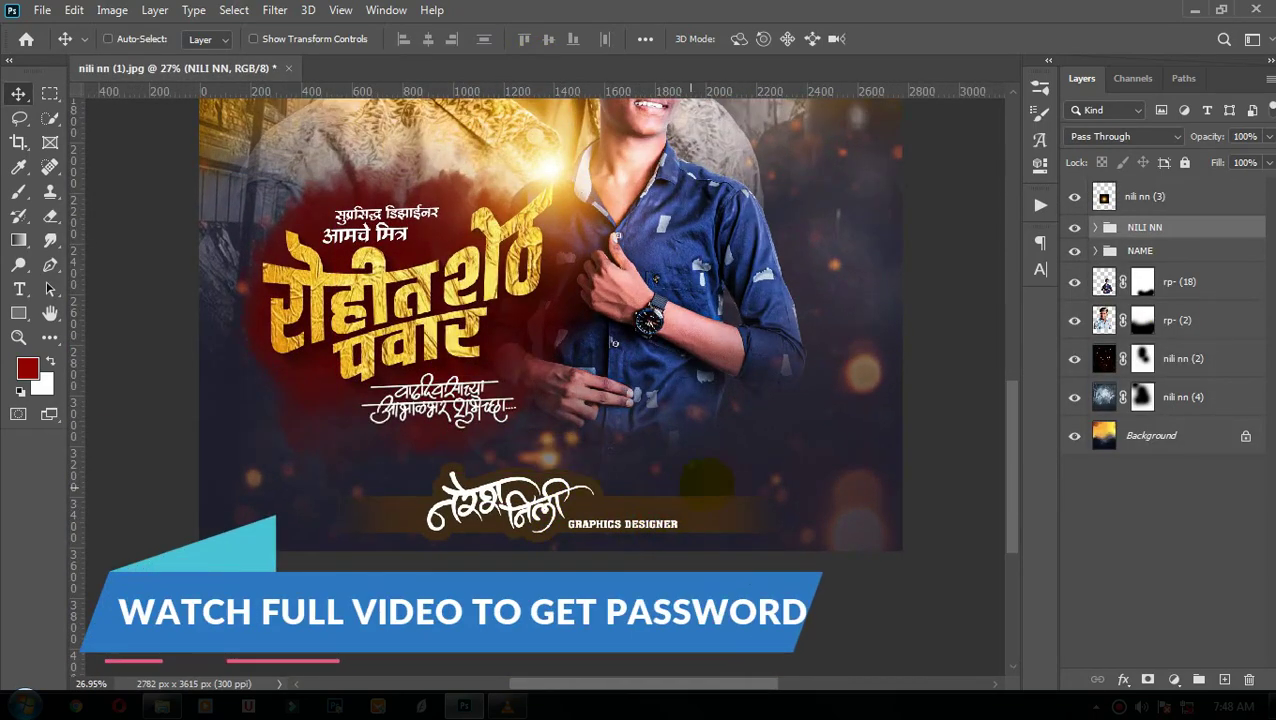
{"action": "key", "text": "z"}
{"action": "right_click", "coordinate": [645, 218]}
{"action": "key", "text": "v"}
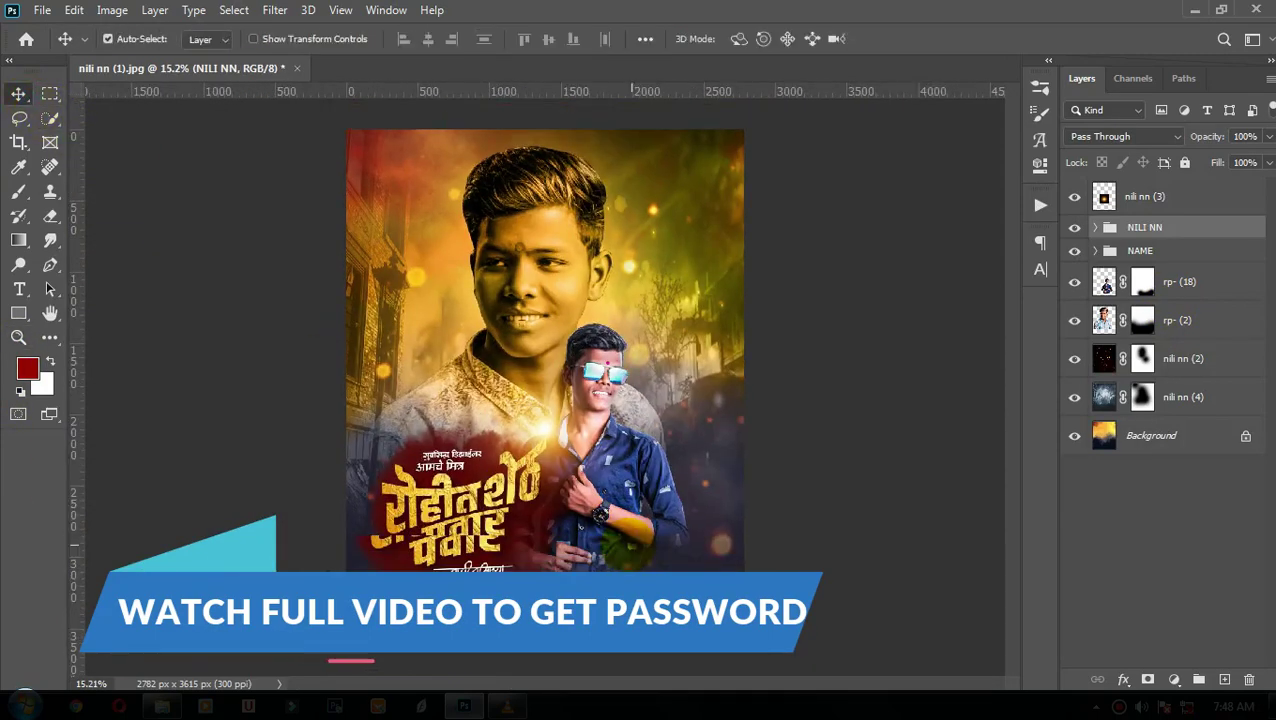
- On a new layer, paint bright red over the large boy's face with a large soft brush
{"action": "left_click", "coordinate": [1224, 679]}
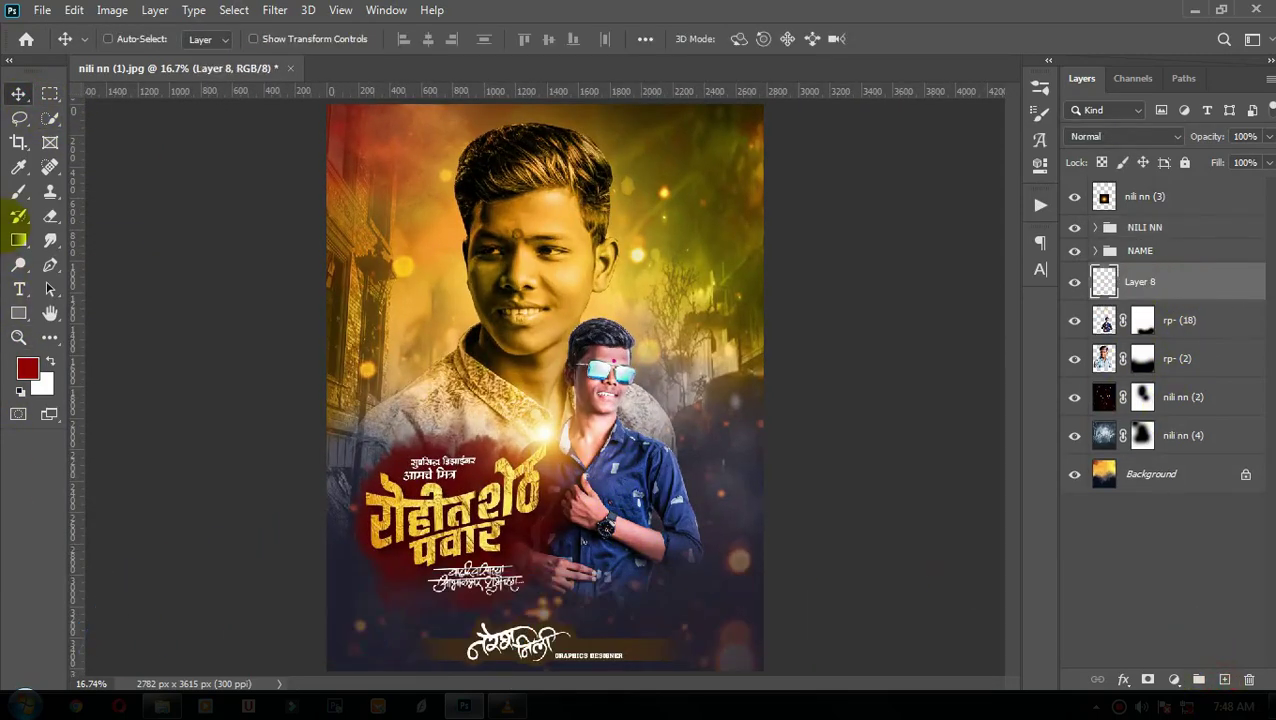
{"action": "key", "text": "b"}
{"action": "left_click", "coordinate": [27, 369]}
{"action": "left_click", "coordinate": [1022, 131]}
{"action": "left_click", "coordinate": [1210, 122]}
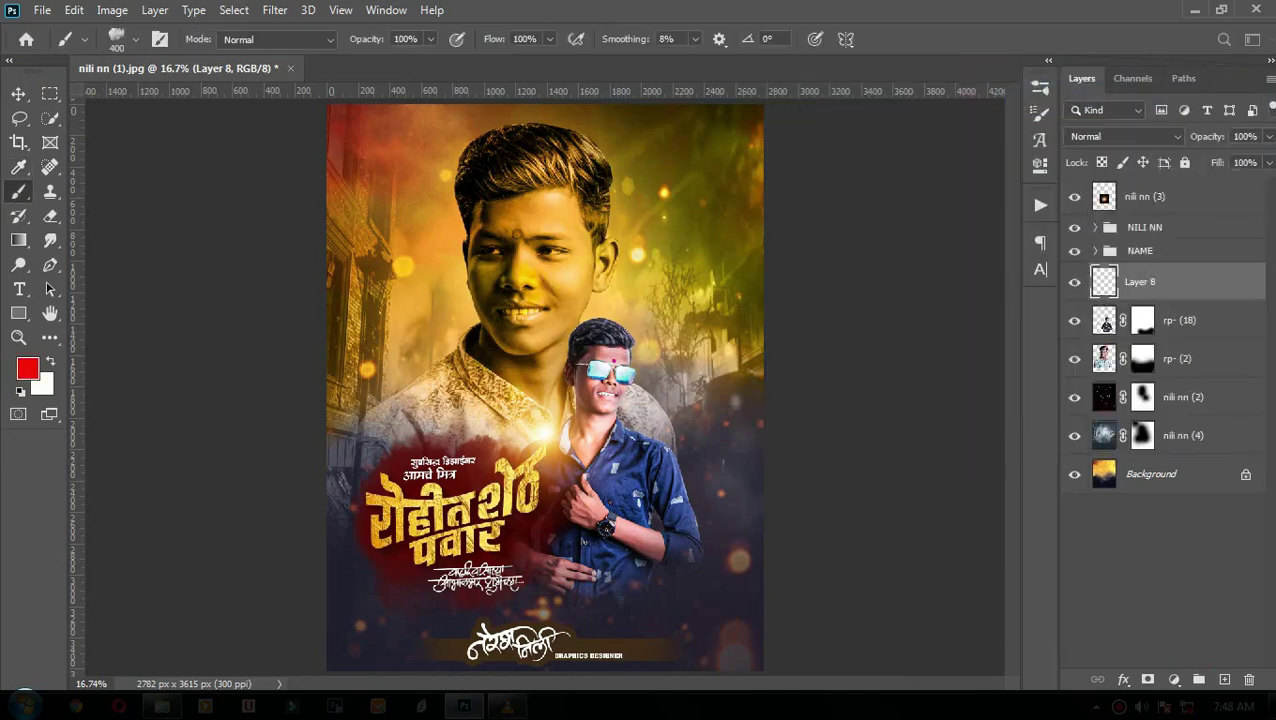
{"action": "right_click", "coordinate": [507, 347]}
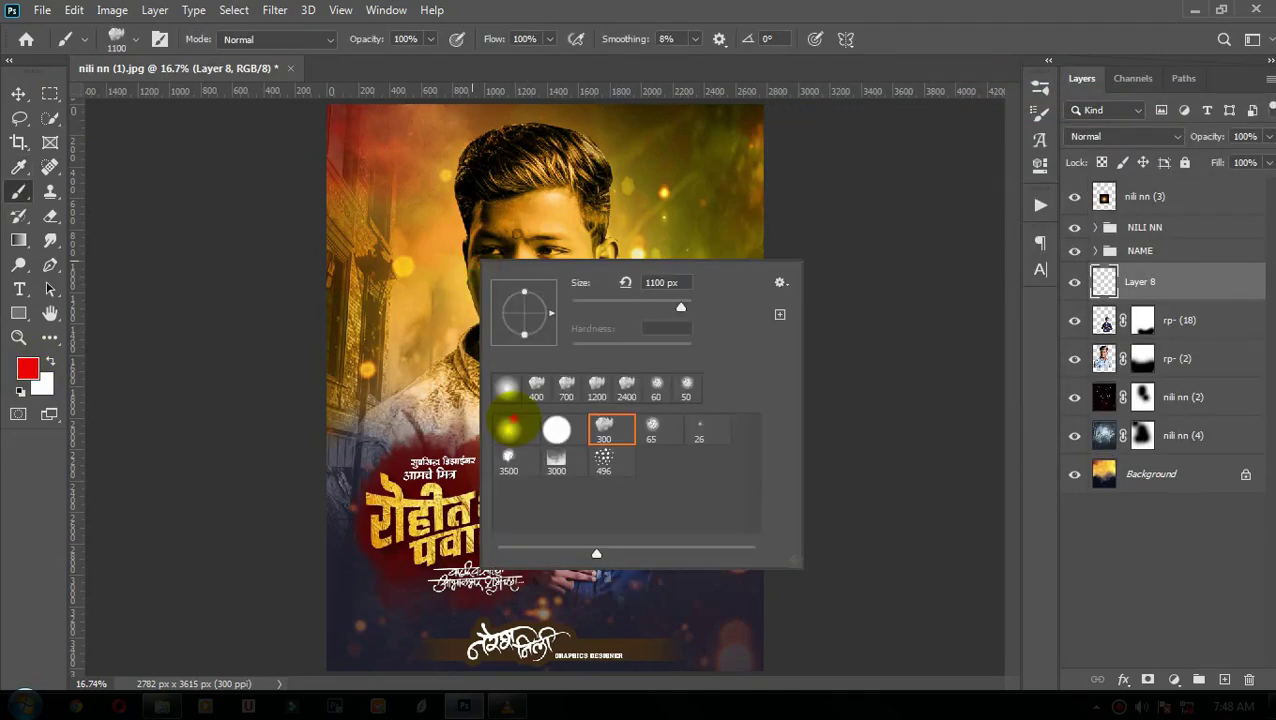
{"action": "left_click", "coordinate": [507, 427]}
{"action": "key", "text": "Return"}
{"action": "left_click_drag", "start_coordinate": [500, 240], "coordinate": [590, 310]}
- Set the red layer to Screen and shift the glow up over the hair
{"action": "key", "text": "v"}
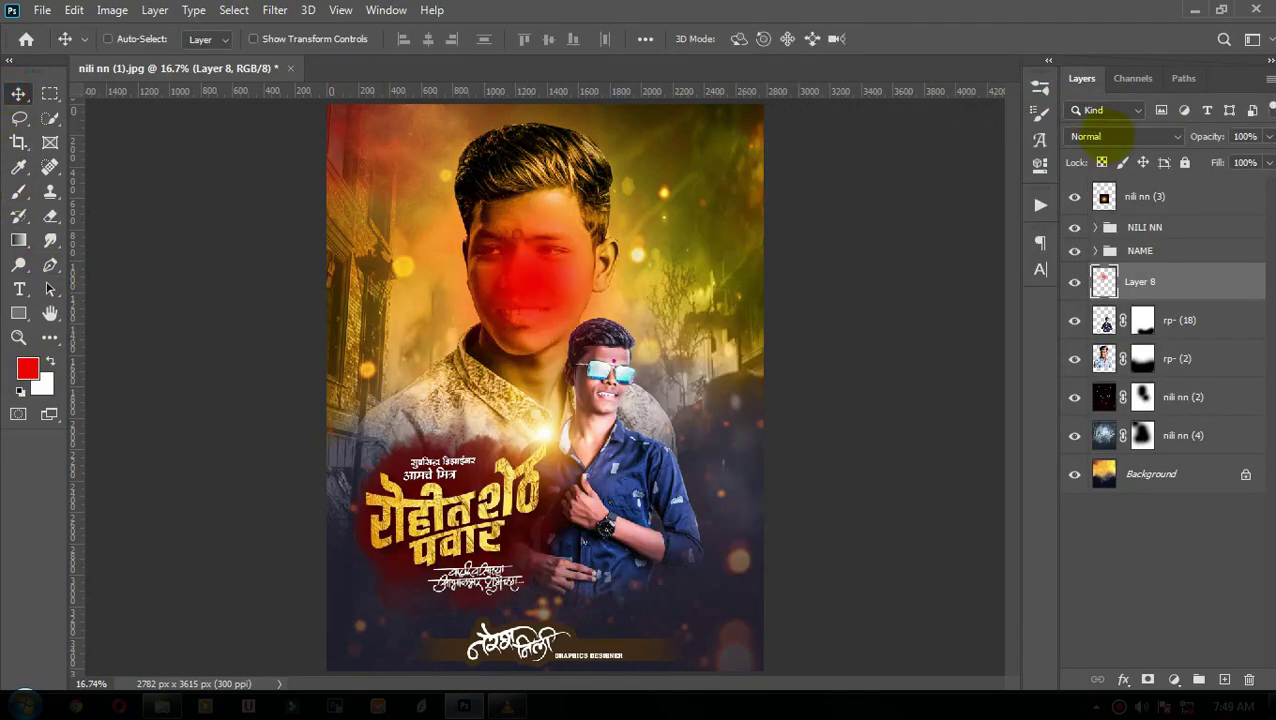
{"action": "left_click", "coordinate": [1120, 136]}
{"action": "left_click", "coordinate": [1088, 288]}
{"action": "key", "text": "ctrl+t"}
{"action": "left_click_drag", "start_coordinate": [670, 102], "coordinate": [672, 170]}
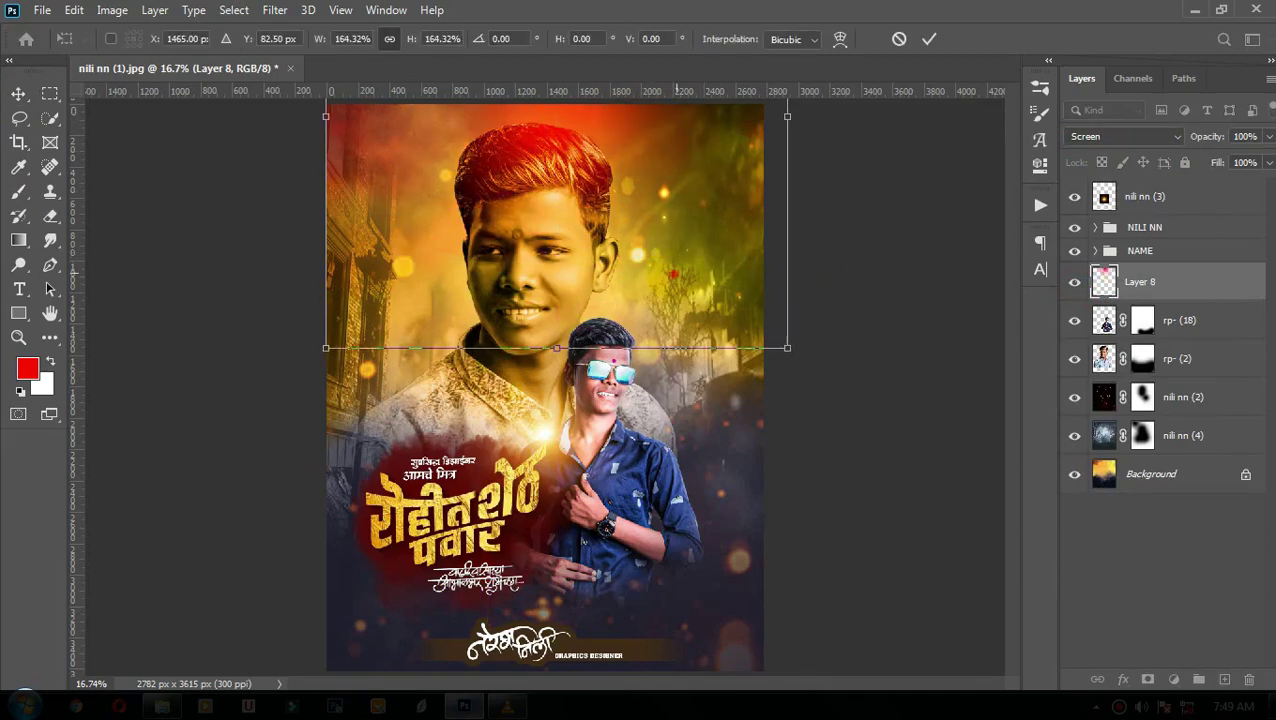
{"action": "left_click", "coordinate": [929, 38]}
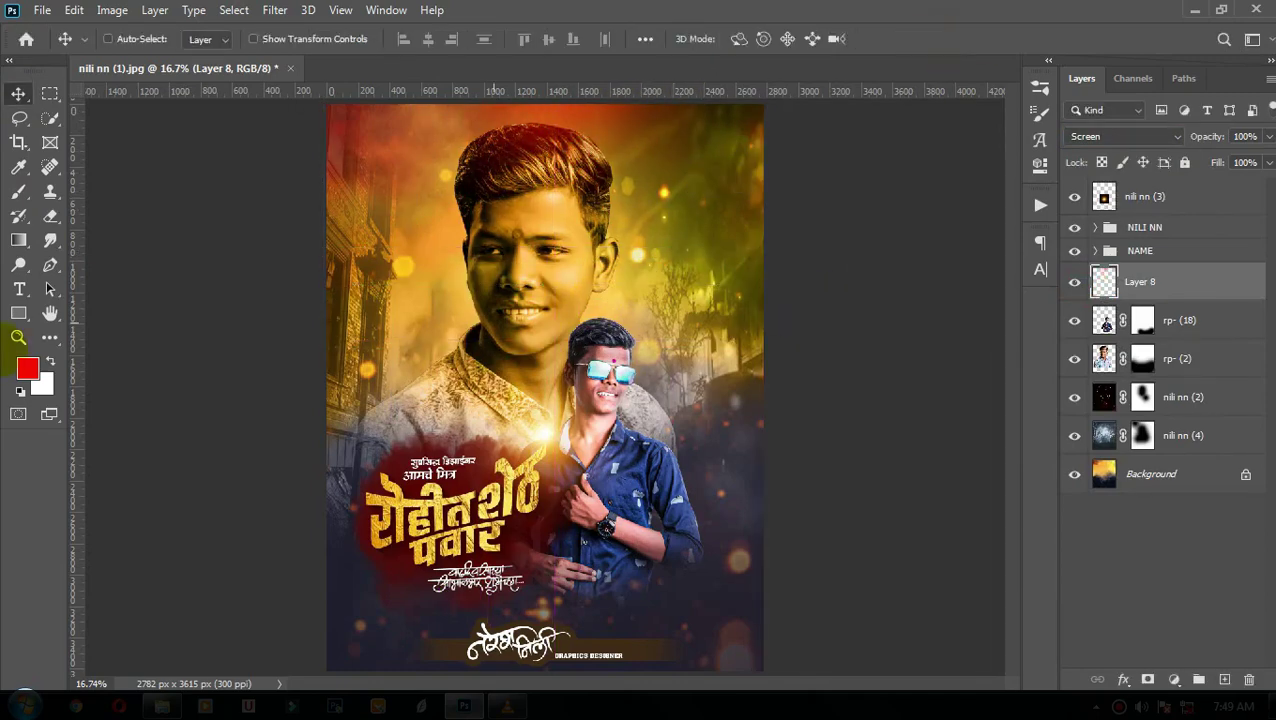
{"action": "left_click", "coordinate": [18, 337]}
{"action": "key", "text": "v"}
{"action": "scroll", "coordinate": [551, 380], "scroll_direction": "down", "scroll_amount": 1}
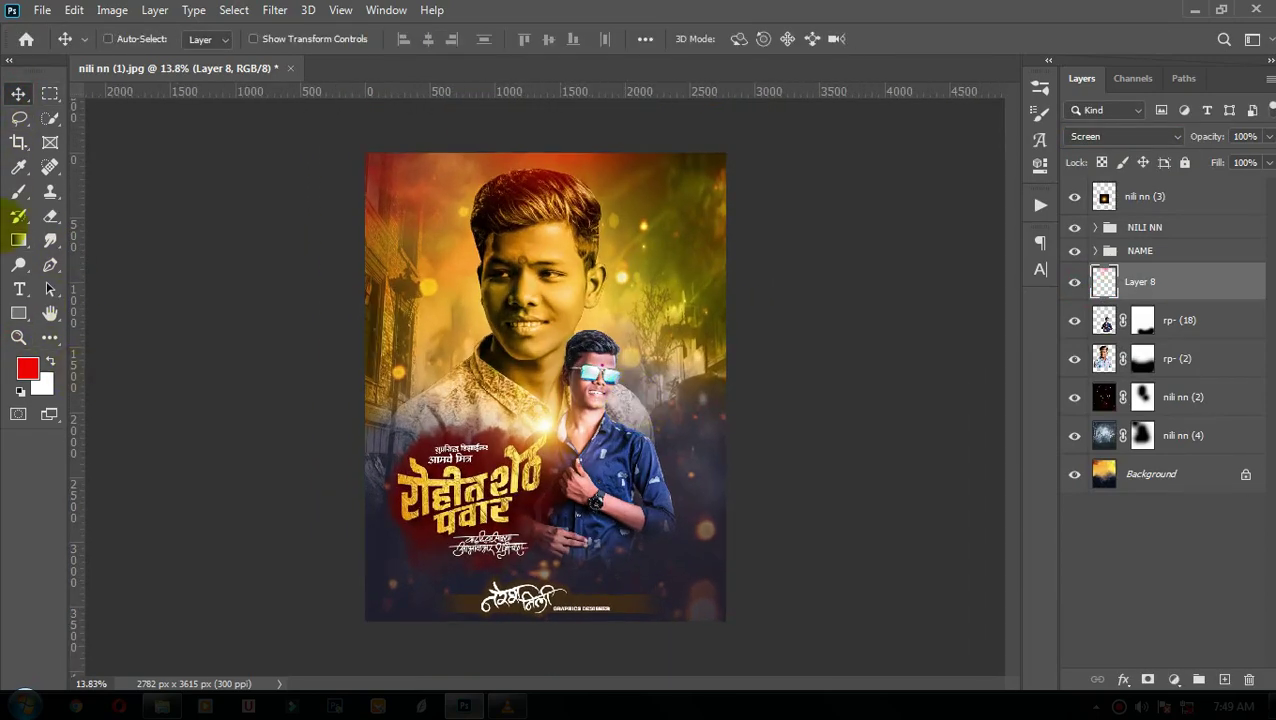
{"action": "scroll", "coordinate": [830, 165], "scroll_direction": "up", "scroll_amount": 4}
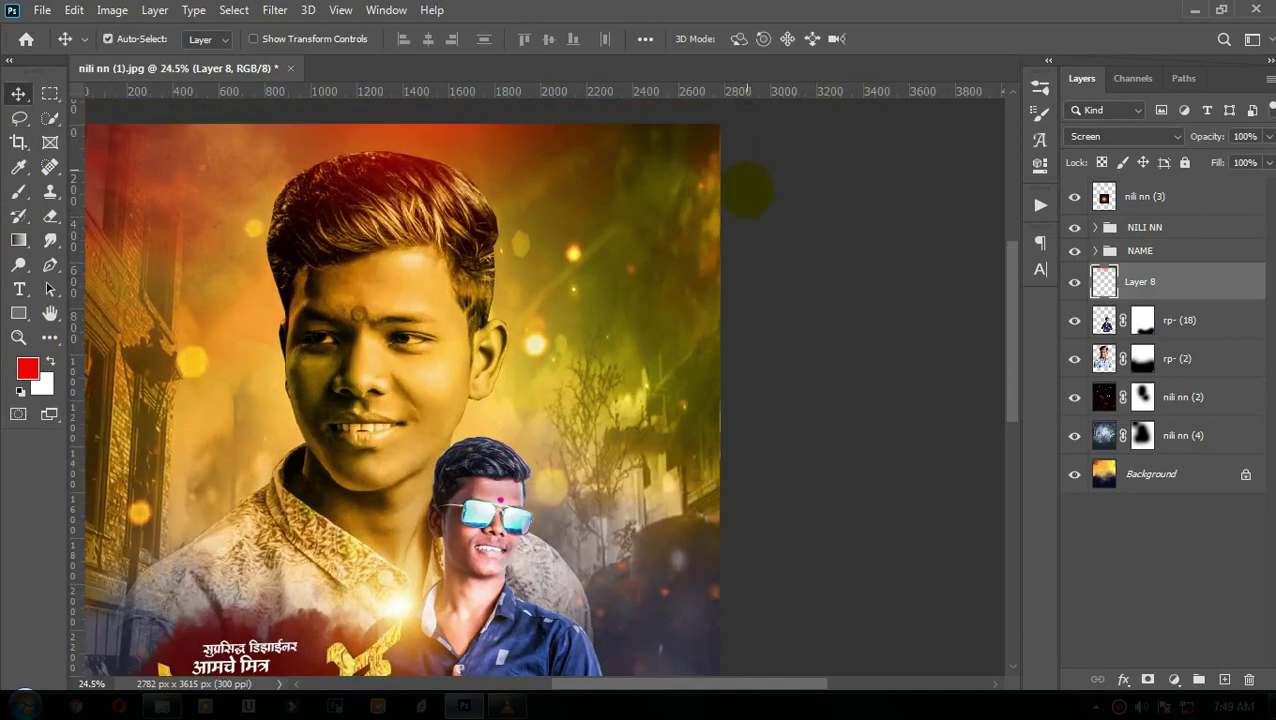
- On a new layer above nili nn (3), paint dark red strokes across the face and cheek
{"action": "left_click", "coordinate": [1150, 198]}
{"action": "left_click", "coordinate": [1224, 679]}
{"action": "key", "text": "b"}
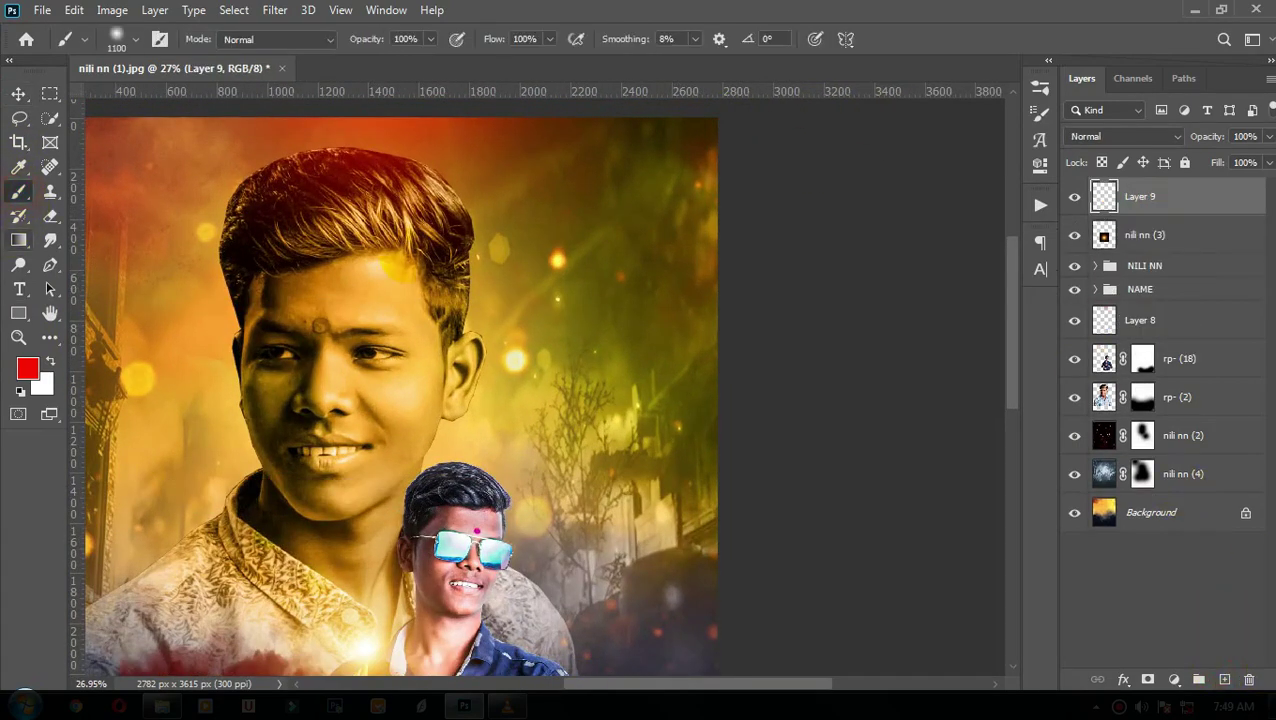
{"action": "right_click", "coordinate": [530, 240]}
{"action": "left_click", "coordinate": [27, 369]}
{"action": "left_click", "coordinate": [1018, 240]}
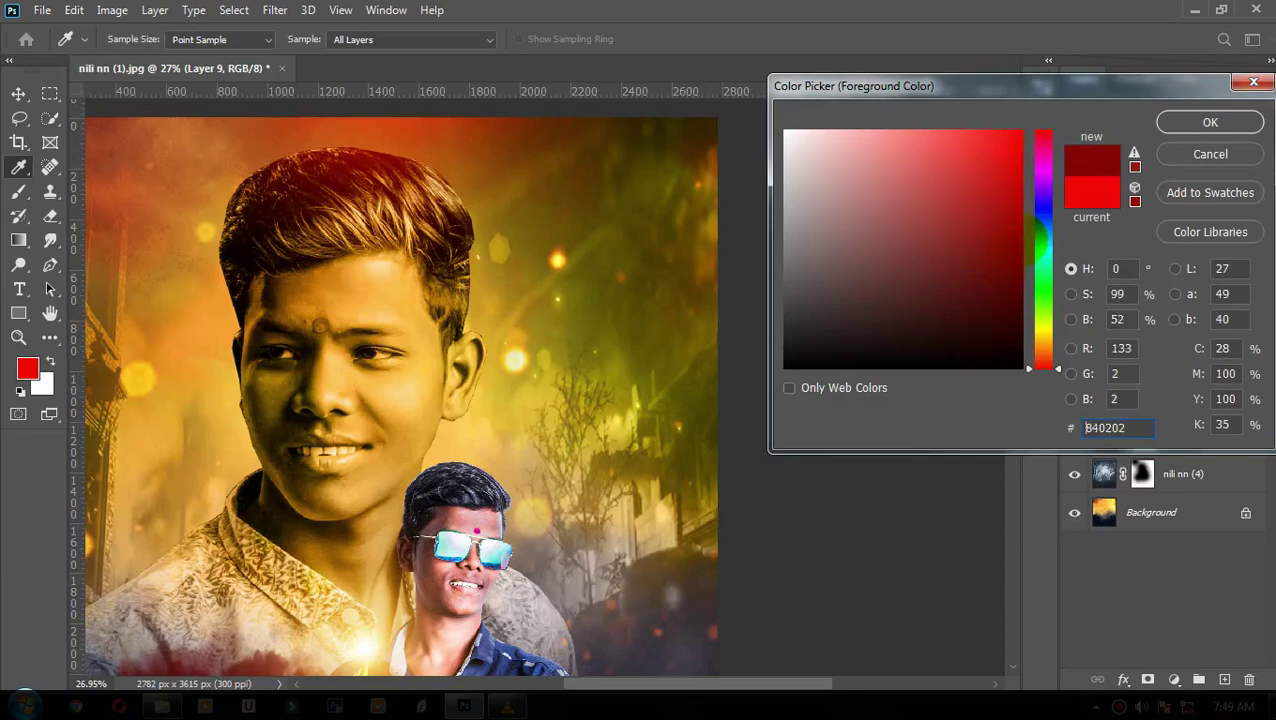
{"action": "left_click", "coordinate": [1208, 120]}
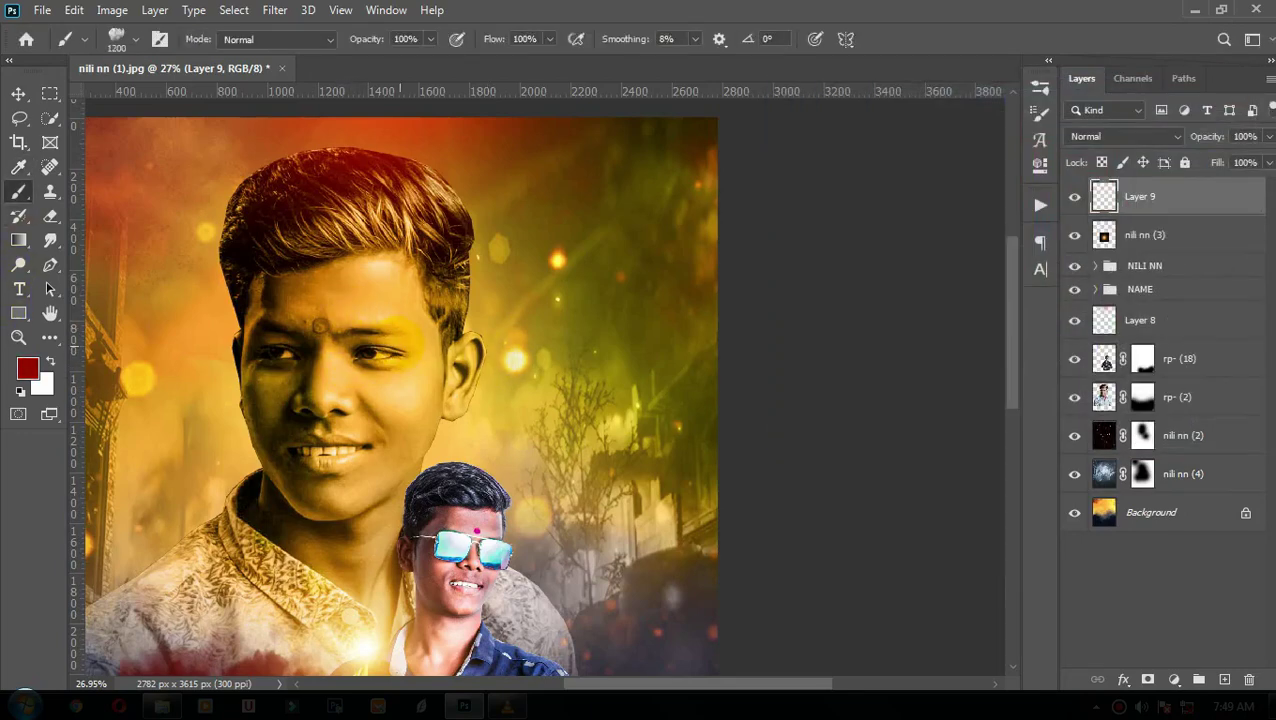
{"action": "mouse_move", "coordinate": [400, 335]}
{"action": "left_mouse_down"}
{"action": "mouse_move", "coordinate": [450, 320]}
{"action": "mouse_move", "coordinate": [555, 235]}
{"action": "left_mouse_up"}
{"action": "key", "text": "bracketleft"}
{"action": "key", "text": "ctrl+z"}
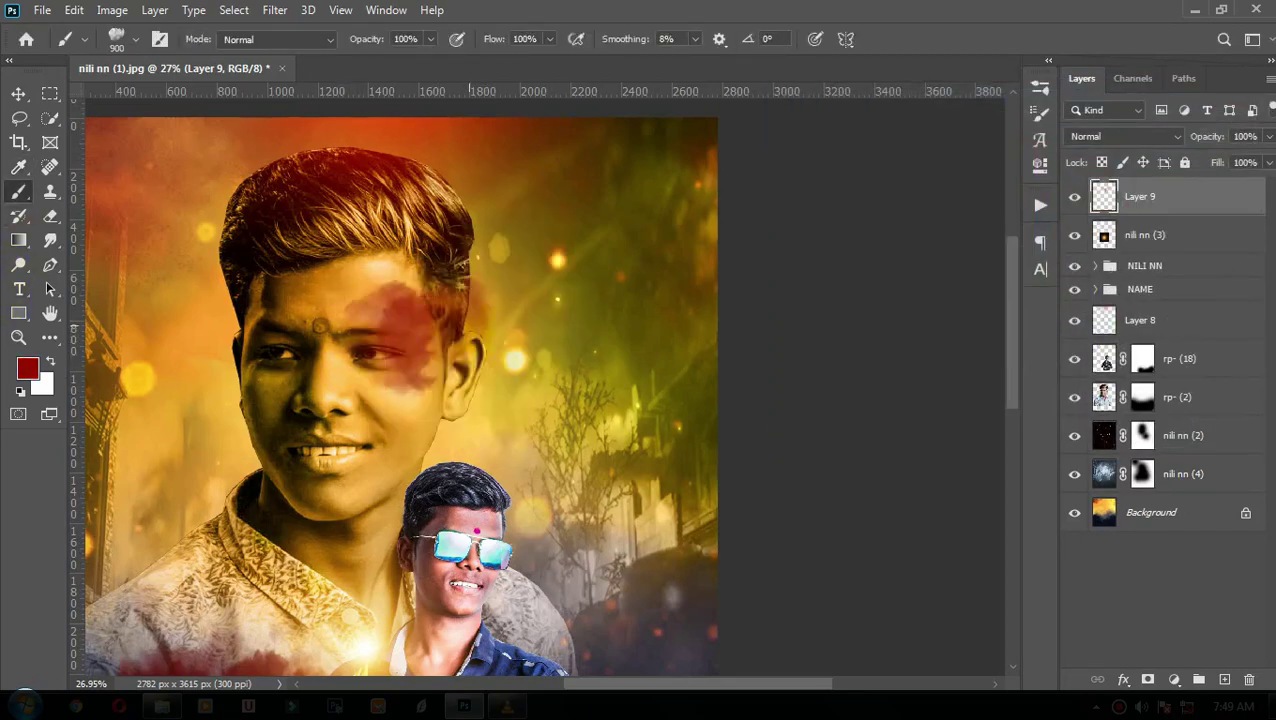
{"action": "mouse_move", "coordinate": [462, 331]}
{"action": "left_mouse_down"}
{"action": "mouse_move", "coordinate": [517, 357]}
{"action": "mouse_move", "coordinate": [551, 305]}
{"action": "mouse_move", "coordinate": [640, 330]}
{"action": "left_mouse_up"}
- Duplicate the splash layer, merge the copies into one, and nudge it down slightly
{"action": "key", "text": "v"}
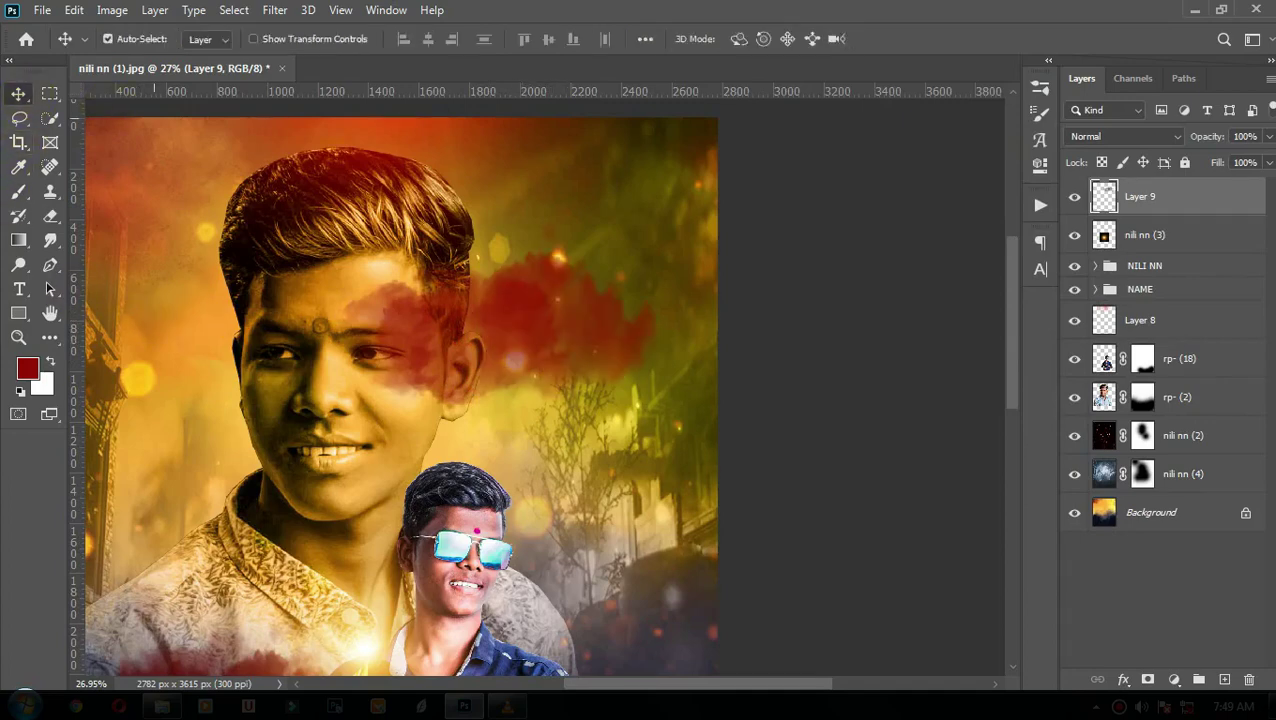
{"action": "key", "text": "ctrl+j"}
{"action": "key", "text": "ctrl+j"}
{"action": "key", "text": "ctrl+j"}
{"action": "left_click", "coordinate": [1140, 311], "text": "shift"}
{"action": "right_click", "coordinate": [1140, 311]}
{"action": "left_click", "coordinate": [960, 550]}
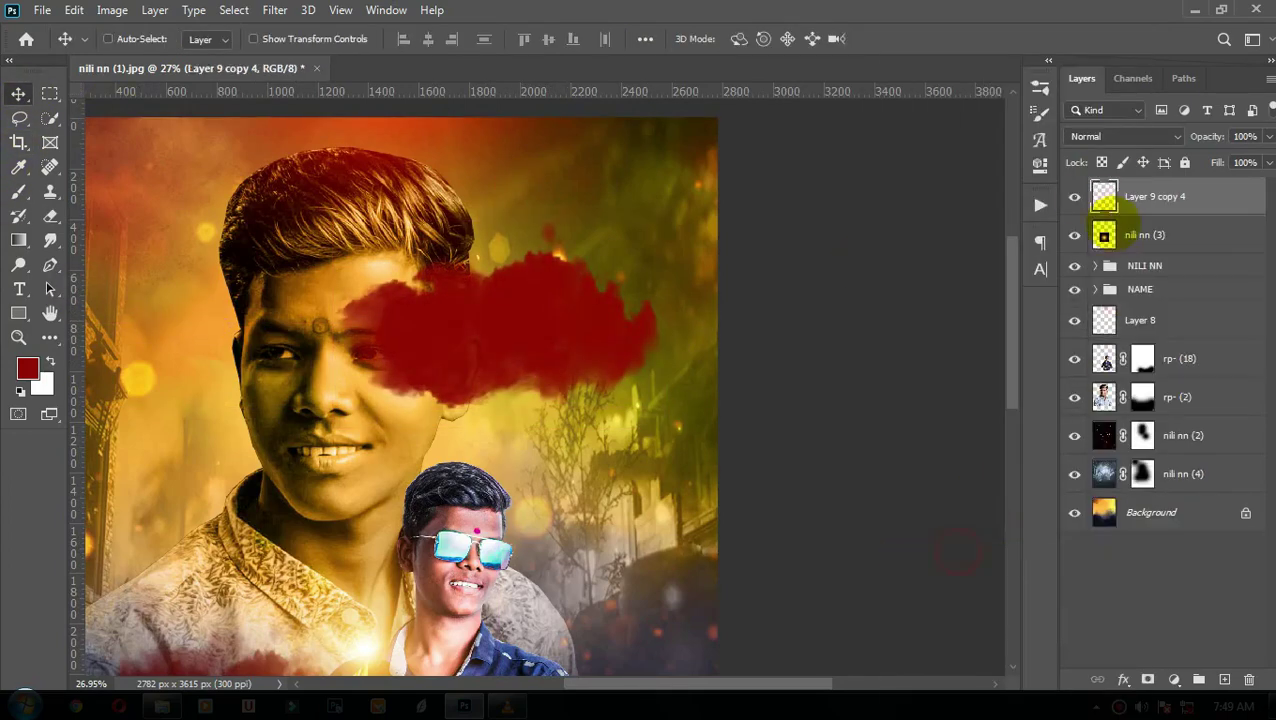
{"action": "left_click_drag", "start_coordinate": [500, 320], "coordinate": [500, 346]}
- Drag 0 Dailog psd from Explorer into Photoshop to open it
{"action": "left_click", "coordinate": [161, 706]}
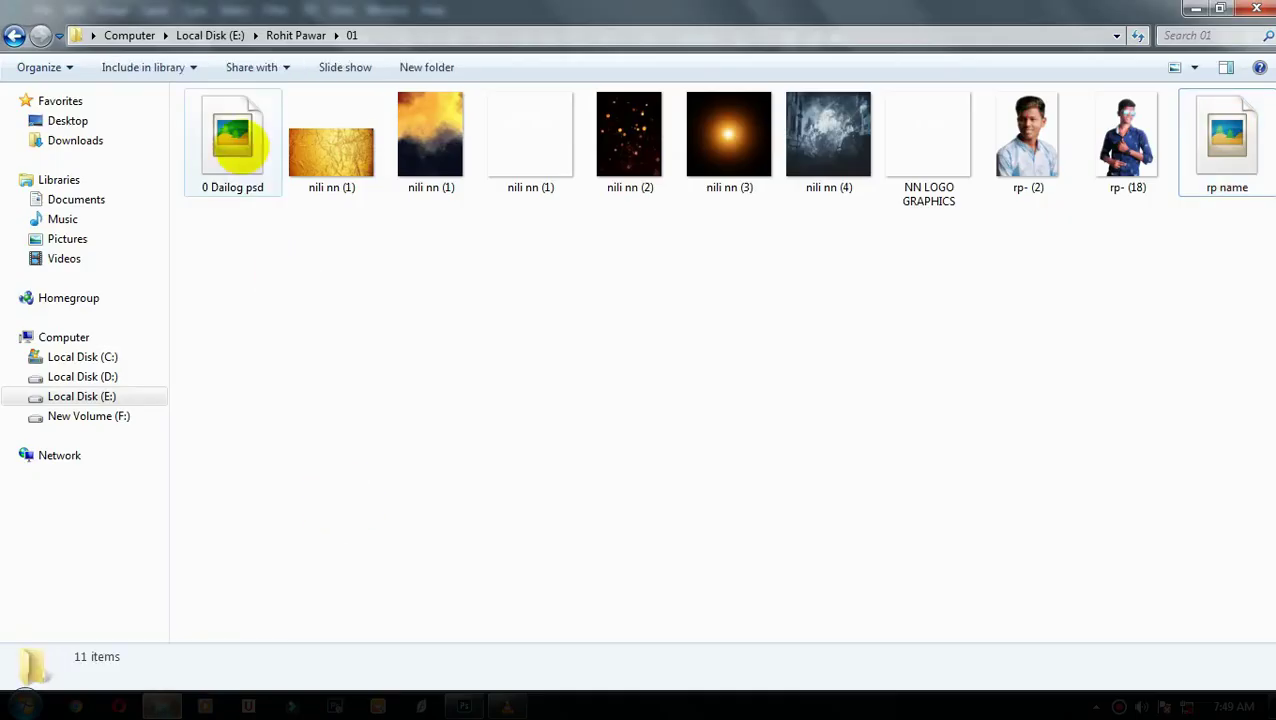
{"action": "left_click_drag", "start_coordinate": [228, 142], "coordinate": [497, 55]}
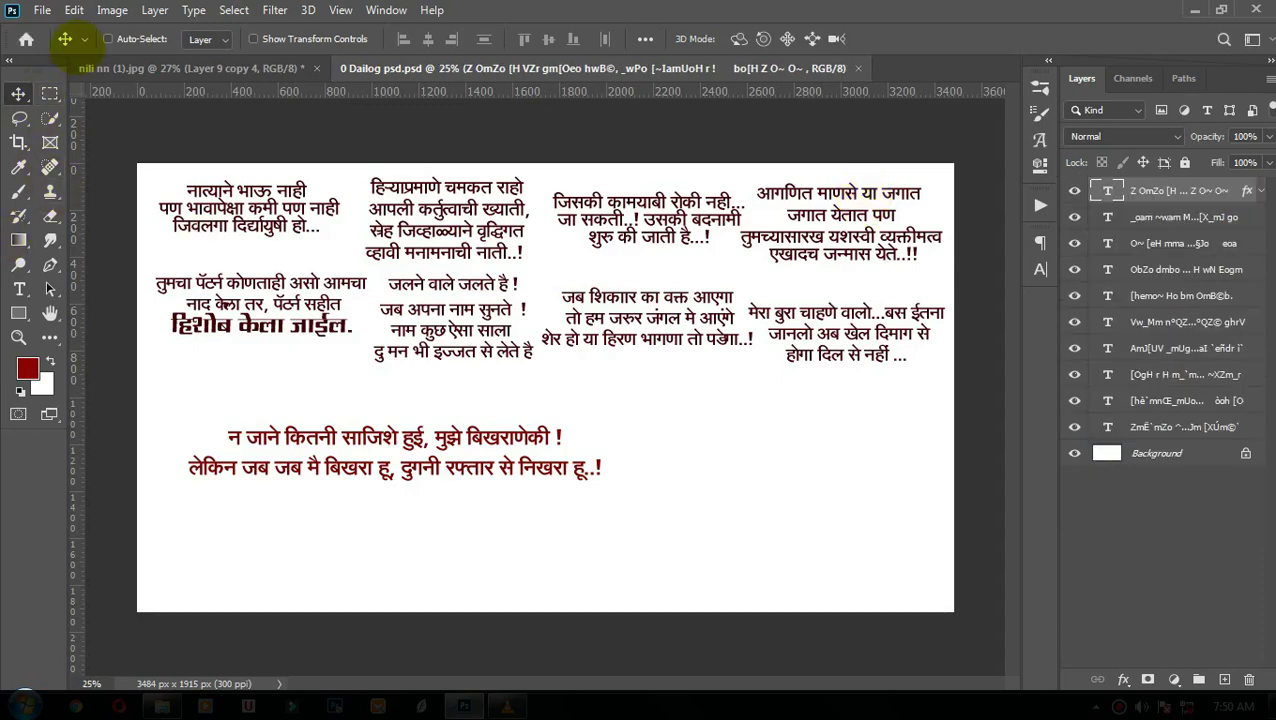
- With Auto-Select on, copy the top-right Marathi quote layer onto the poster
{"action": "left_click", "coordinate": [108, 38]}
{"action": "left_click", "coordinate": [868, 248]}
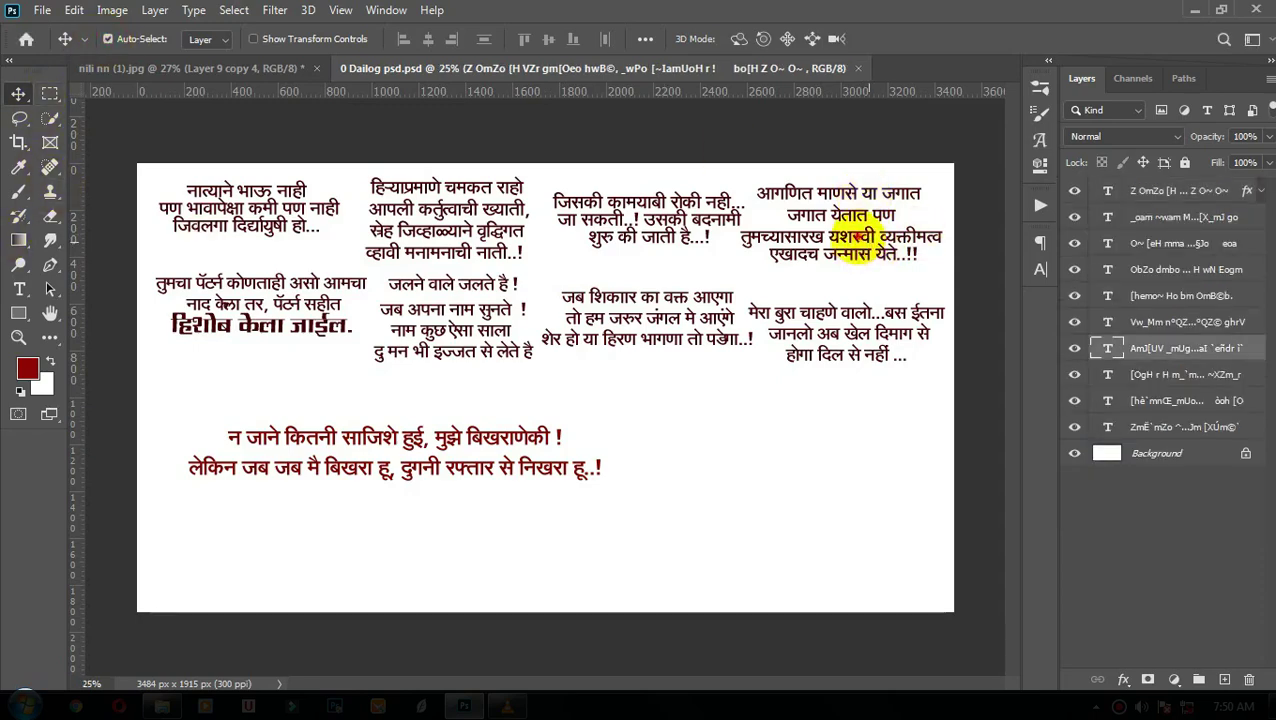
{"action": "left_click_drag", "start_coordinate": [850, 240], "coordinate": [190, 68]}
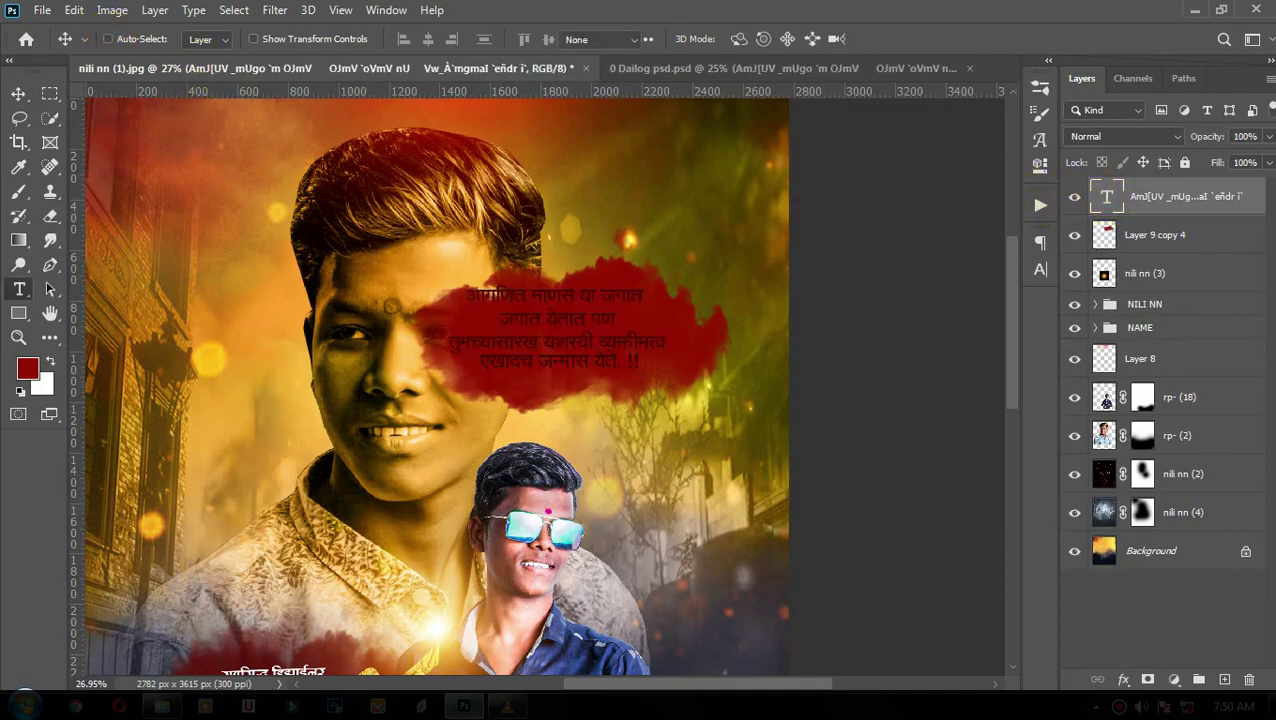
{"action": "double_click", "coordinate": [1106, 196]}
- Make the quote text white and rasterize the quote layer
{"action": "left_click", "coordinate": [750, 38]}
{"action": "key", "text": "Return"}
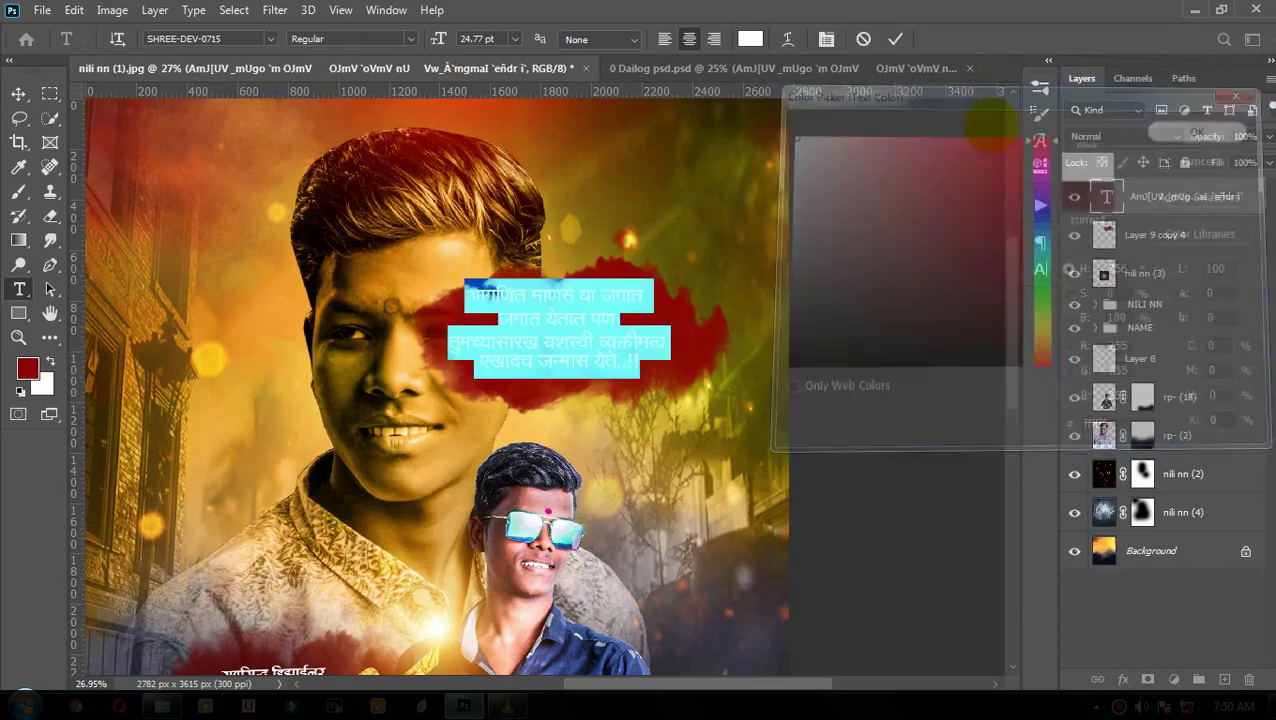
{"action": "key", "text": "ctrl+Return"}
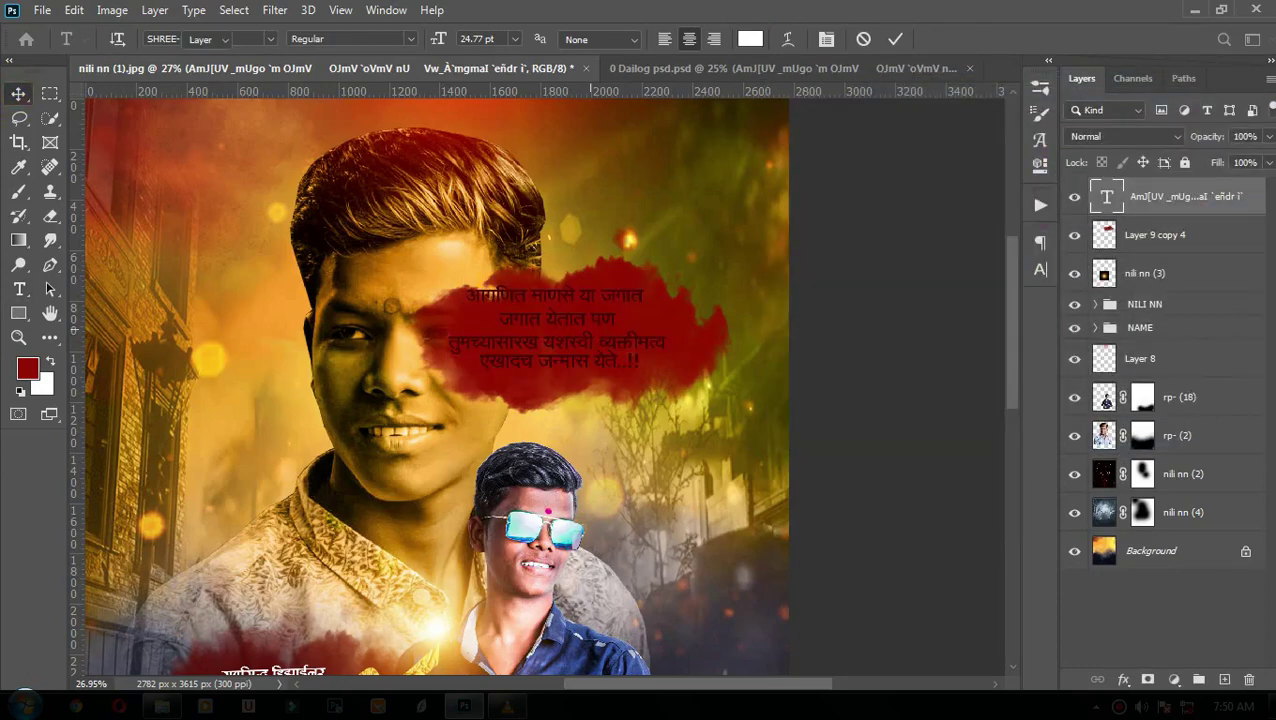
{"action": "scroll", "coordinate": [603, 309], "scroll_direction": "up", "scroll_amount": 5}
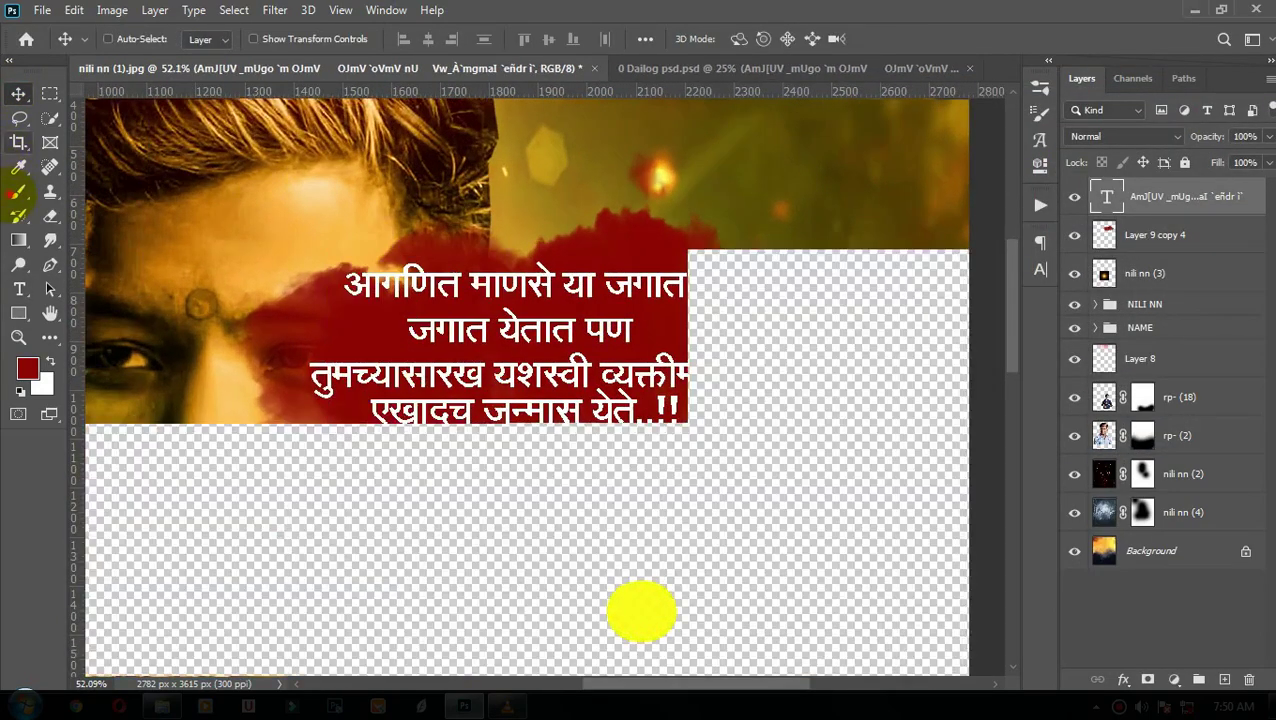
{"action": "key", "text": "b"}
{"action": "left_click", "coordinate": [560, 300]}
{"action": "left_click", "coordinate": [580, 288]}
- Select the quote's first lines and nudge them down slightly to even the spacing
{"action": "key", "text": "m"}
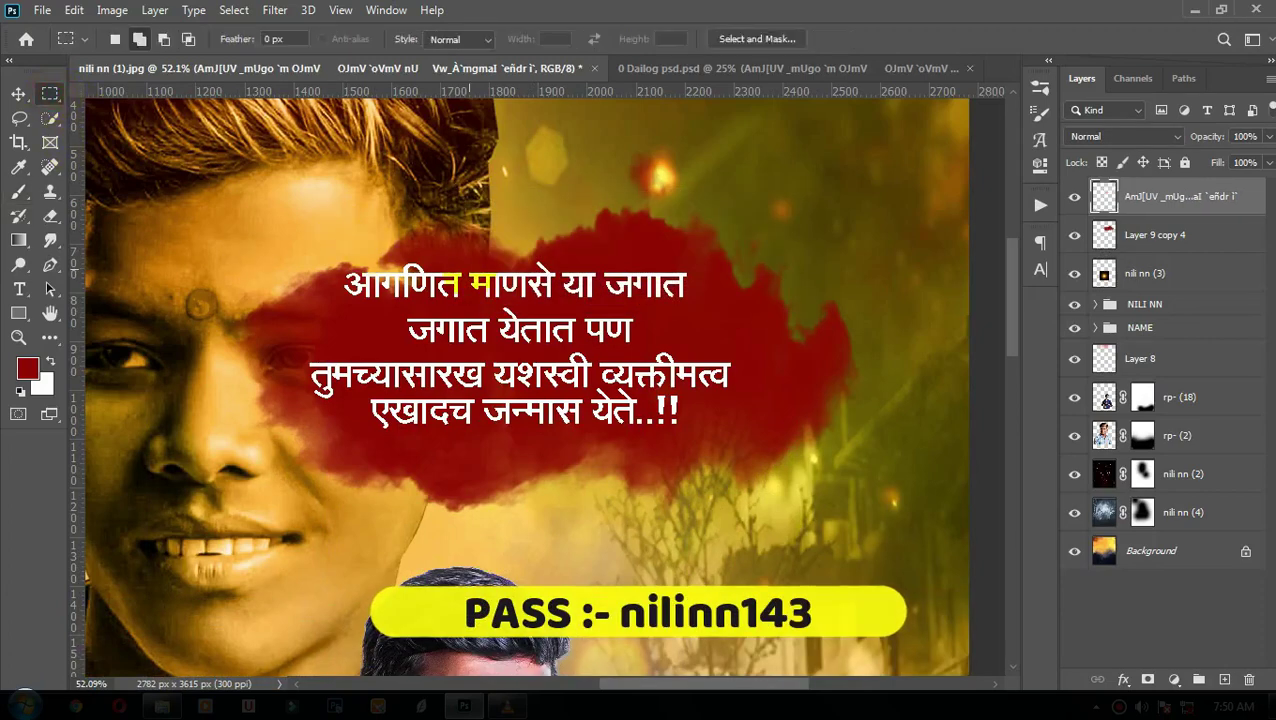
{"action": "scroll", "coordinate": [630, 280], "scroll_direction": "up", "scroll_amount": 1}
{"action": "left_click_drag", "start_coordinate": [301, 223], "coordinate": [733, 308]}
{"action": "left_click", "coordinate": [18, 93]}
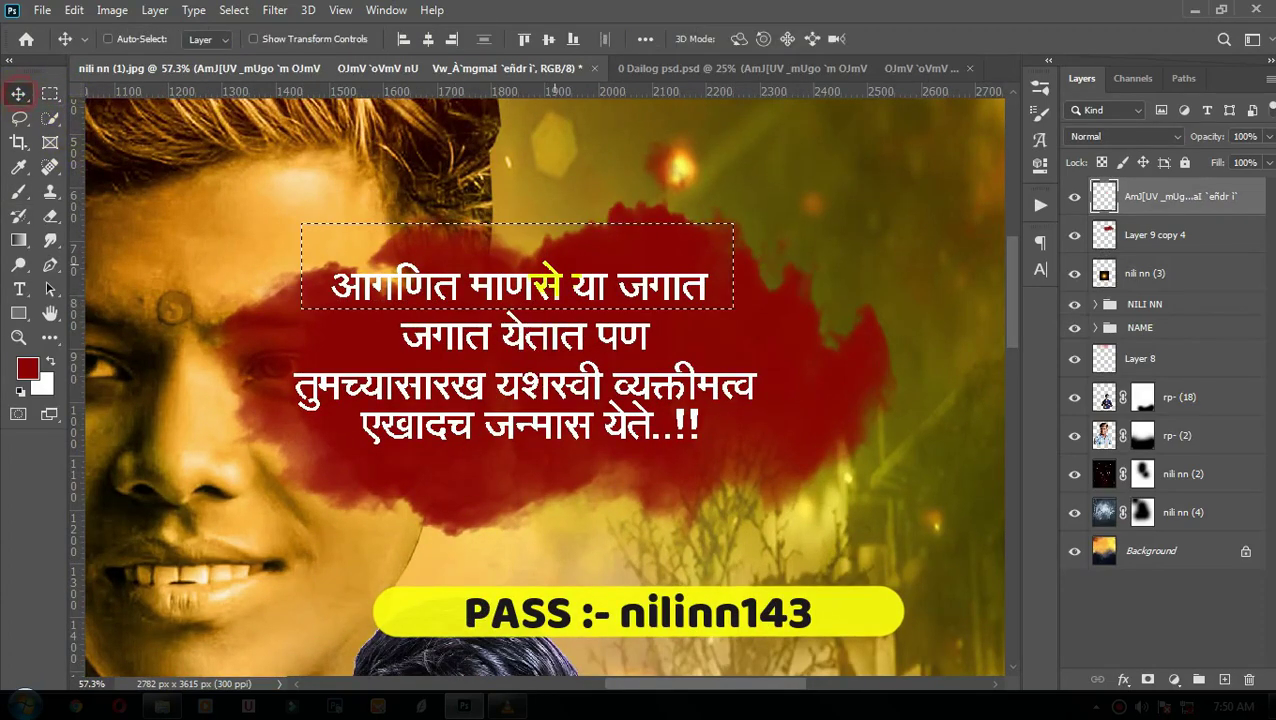
{"action": "left_click_drag", "start_coordinate": [556, 260], "coordinate": [556, 266]}
{"action": "key", "text": "m"}
{"action": "mouse_move", "coordinate": [390, 282]}
{"action": "left_mouse_down"}
{"action": "mouse_move", "coordinate": [290, 207]}
{"action": "mouse_move", "coordinate": [800, 356]}
{"action": "left_mouse_up"}
{"action": "left_click", "coordinate": [18, 93]}
{"action": "left_click_drag", "start_coordinate": [598, 262], "coordinate": [598, 268]}
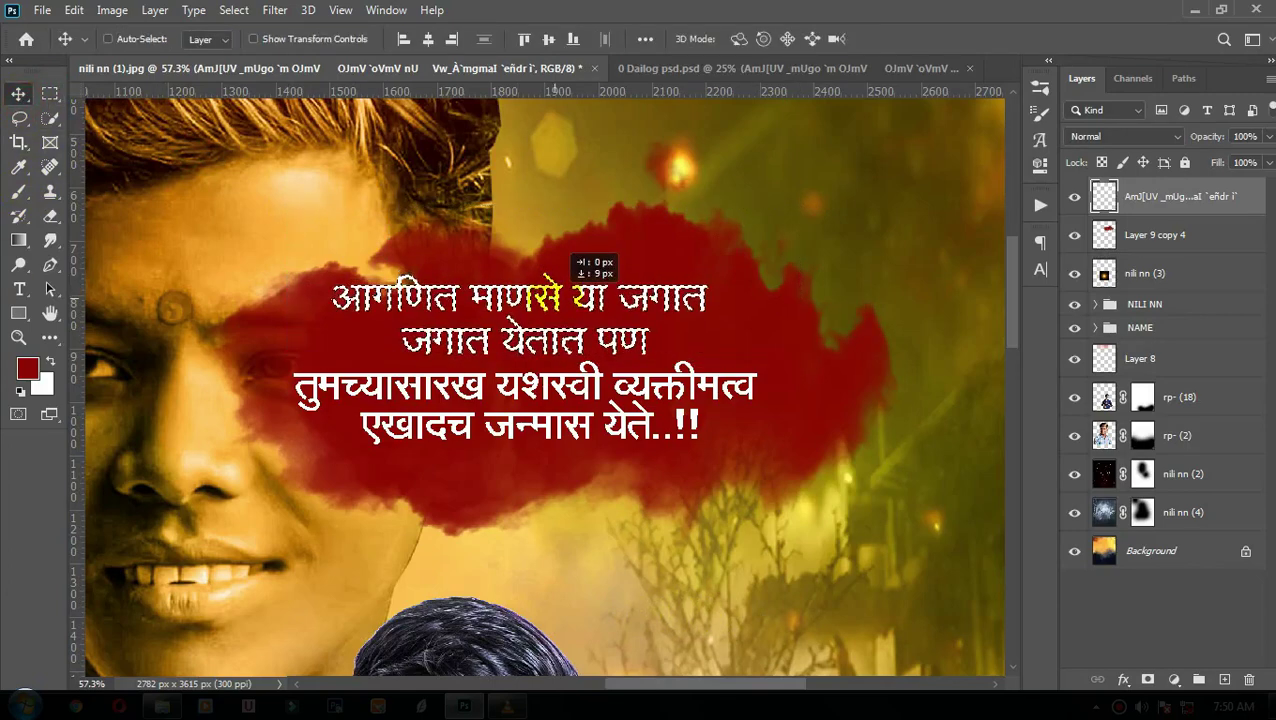
{"action": "key", "text": "ctrl+d"}
- Shift the quote slightly right and shrink the Layer 9 copy 4 splash behind it
{"action": "left_click", "coordinate": [18, 118]}
{"action": "left_click", "coordinate": [18, 93]}
{"action": "left_click_drag", "start_coordinate": [520, 360], "coordinate": [530, 357]}
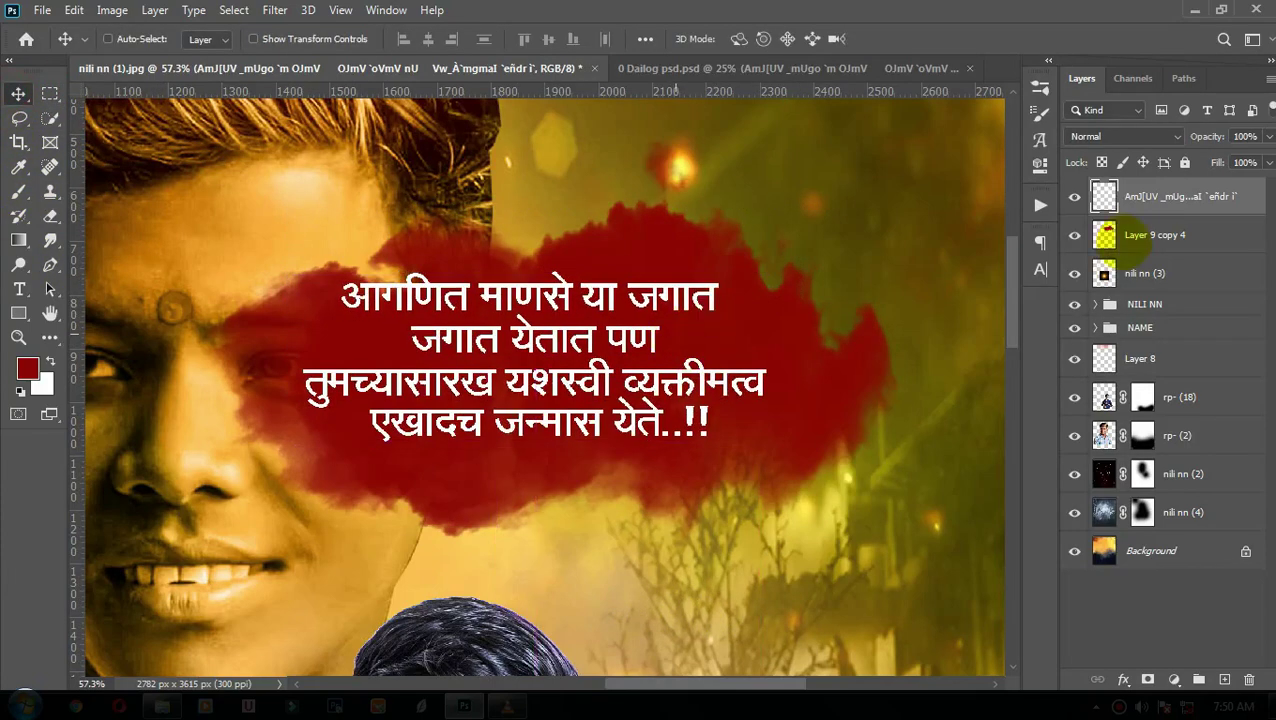
{"action": "left_click", "coordinate": [1155, 235]}
{"action": "key", "text": "ctrl+t"}
{"action": "left_click_drag", "start_coordinate": [903, 575], "coordinate": [846, 530]}
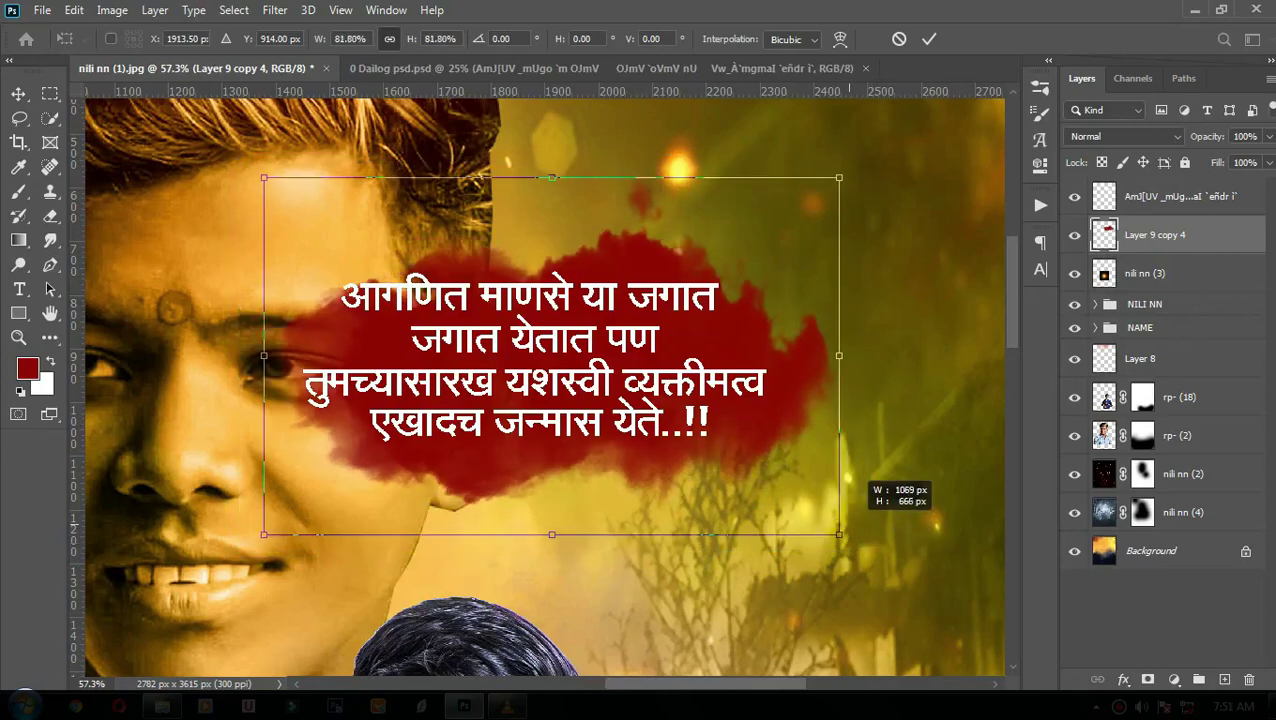
- Move the quote block toward the upper right and shrink it to about three quarters
{"action": "left_click", "coordinate": [929, 38]}
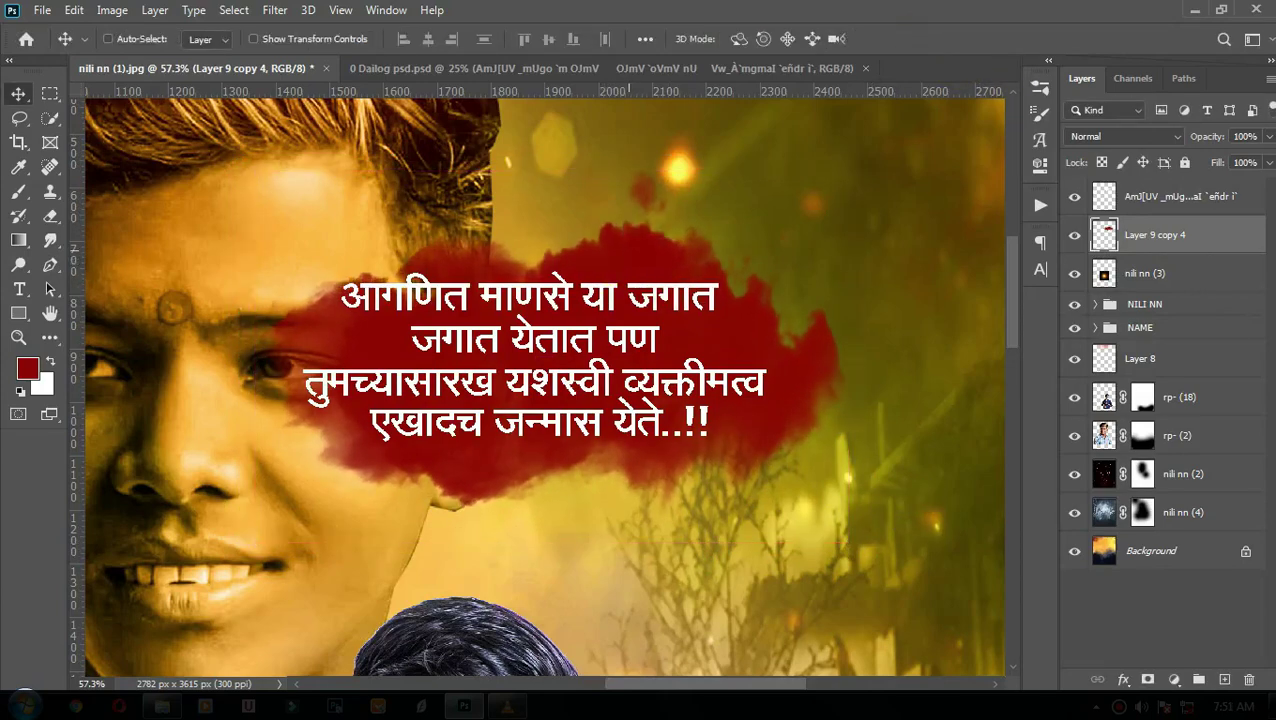
{"action": "key", "text": "alt+shift+bracketright"}
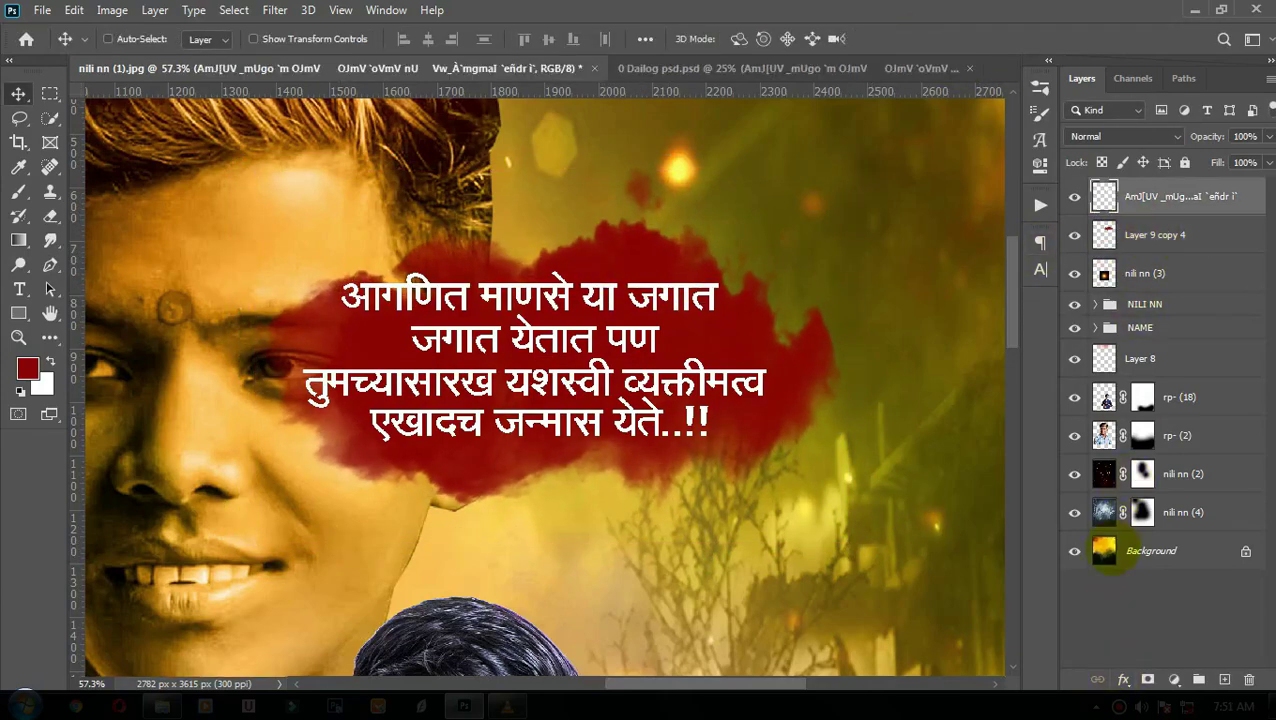
{"action": "left_click", "coordinate": [1172, 196]}
{"action": "key", "text": "z"}
{"action": "right_click", "coordinate": [465, 215]}
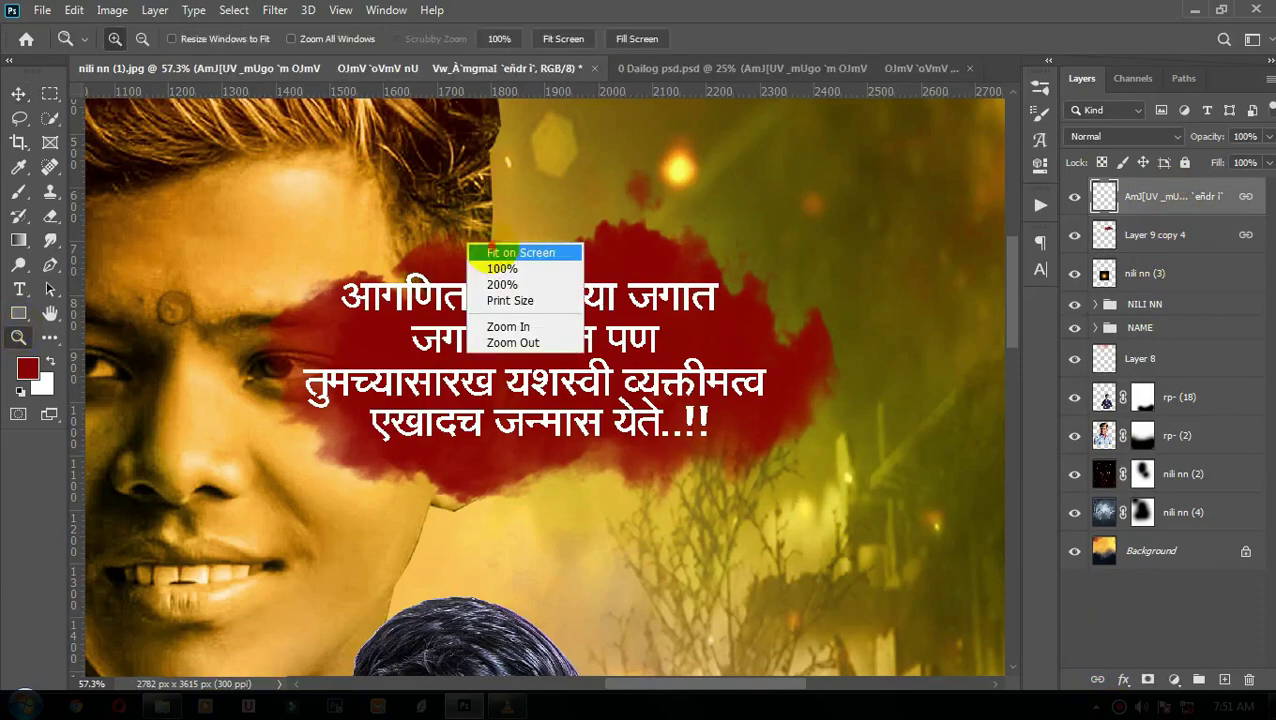
{"action": "left_click", "coordinate": [492, 224]}
{"action": "left_click_drag", "start_coordinate": [640, 209], "coordinate": [722, 232]}
{"action": "key", "text": "ctrl+t"}
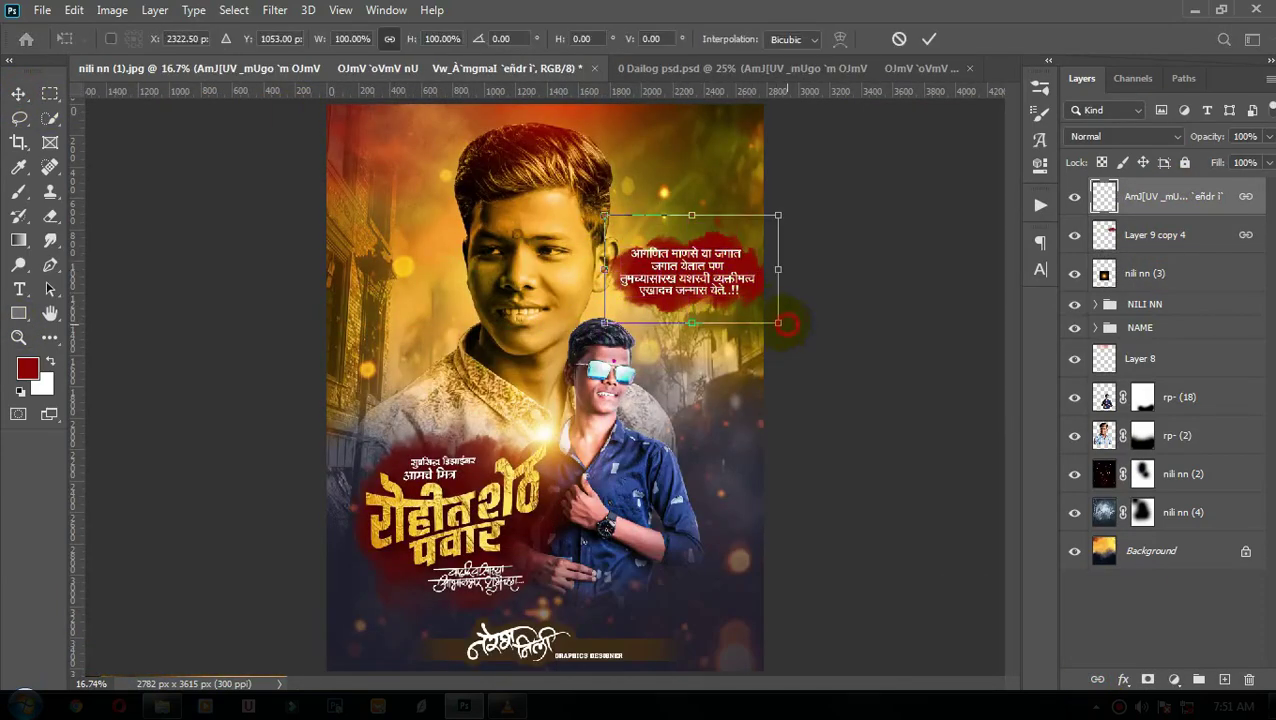
{"action": "left_click_drag", "start_coordinate": [785, 323], "coordinate": [720, 290]}
{"action": "key", "text": "Return"}
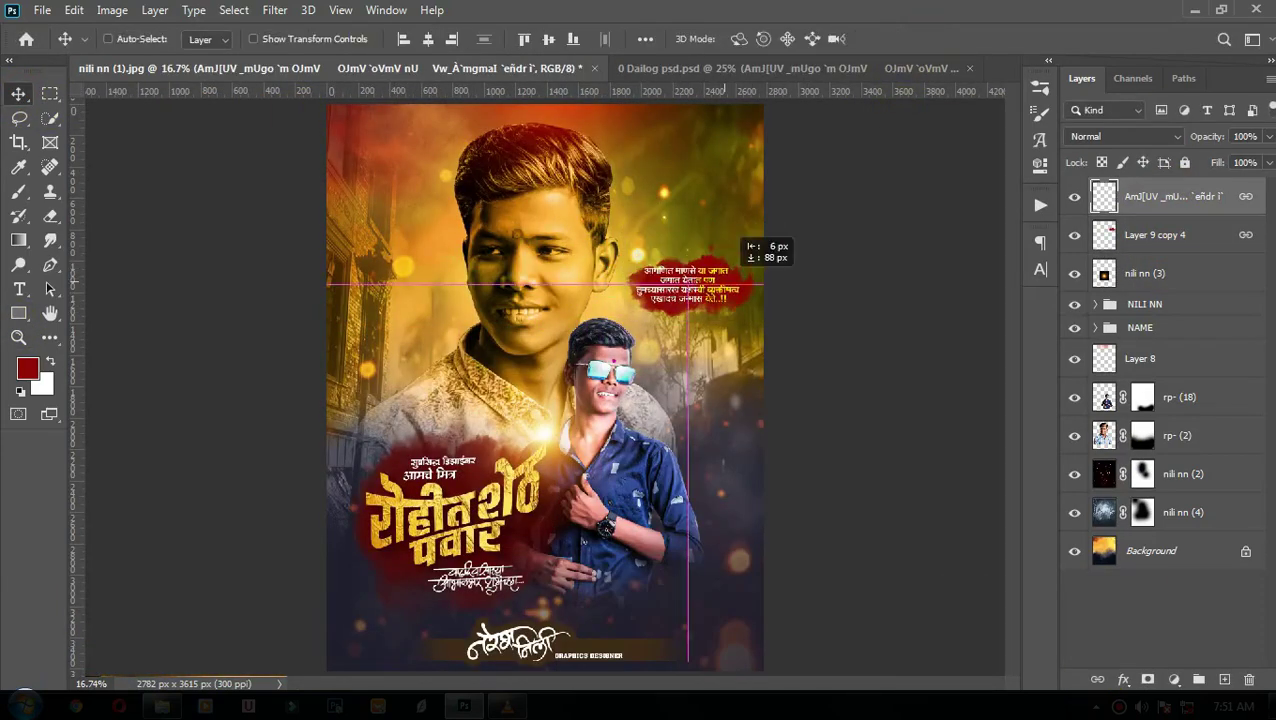
- Place the NN LOGO GRAPHICS file, shrink it, and set it at the top-left corner
{"action": "left_click", "coordinate": [161, 706]}
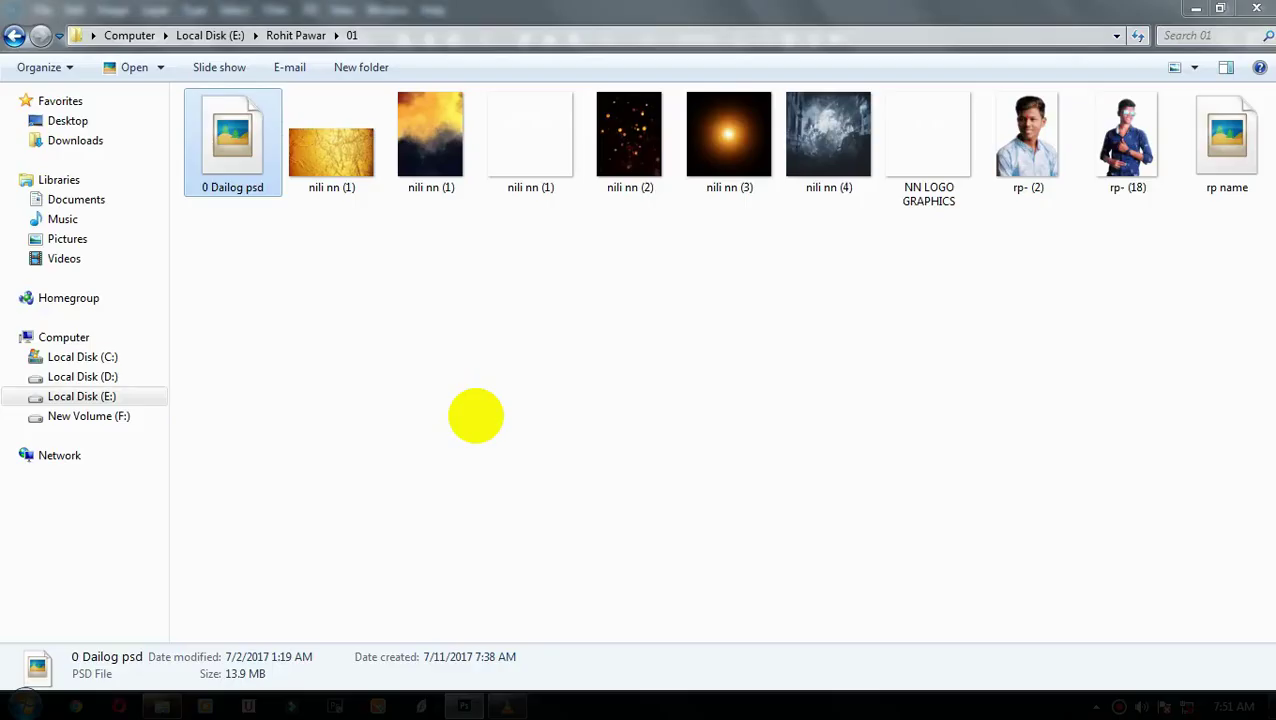
{"action": "left_click", "coordinate": [528, 180]}
{"action": "mouse_move", "coordinate": [929, 140]}
{"action": "left_mouse_down"}
{"action": "mouse_move", "coordinate": [478, 688]}
{"action": "mouse_move", "coordinate": [458, 640]}
{"action": "left_mouse_up"}
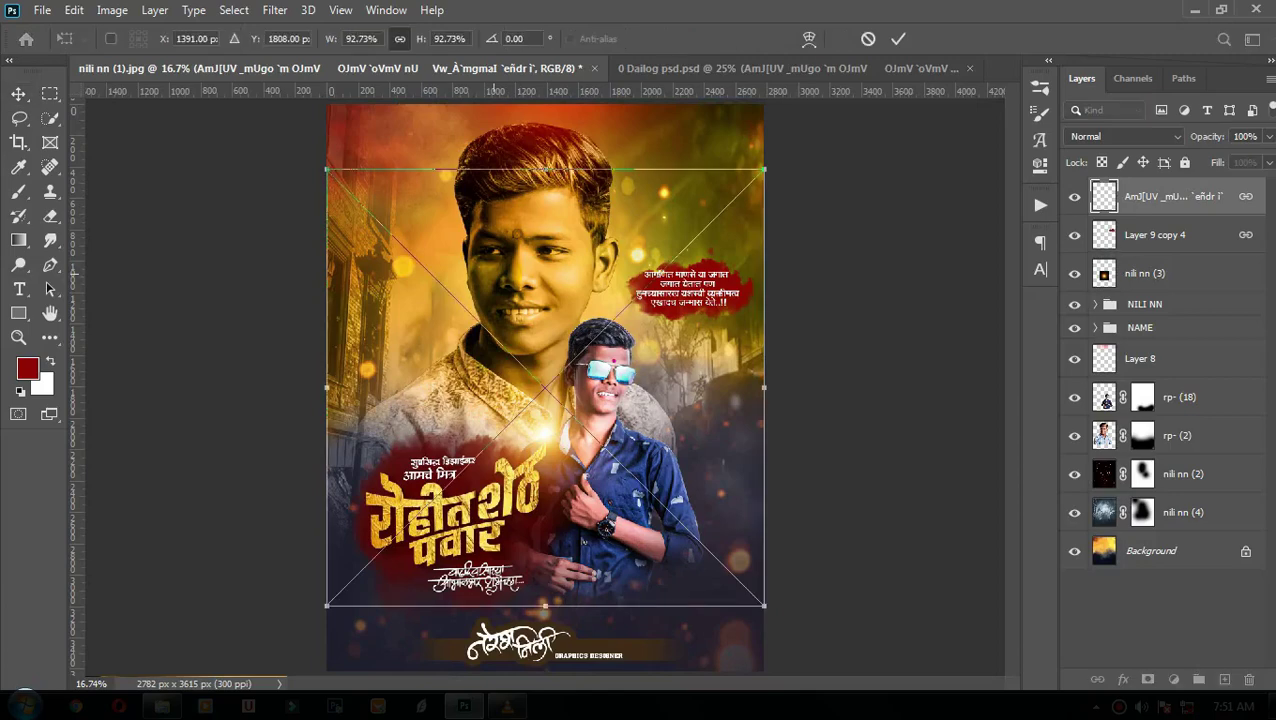
{"action": "left_click", "coordinate": [898, 38]}
{"action": "key", "text": "ctrl+t"}
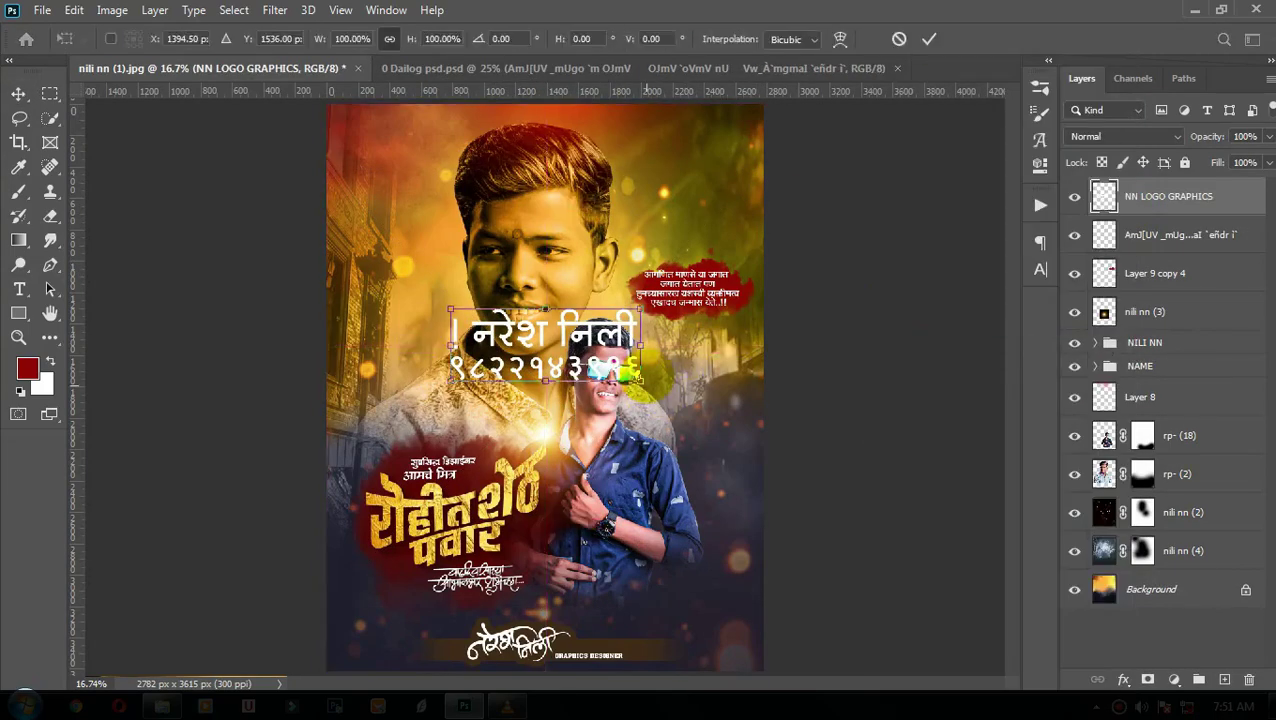
{"action": "mouse_move", "coordinate": [612, 278]}
{"action": "left_mouse_down"}
{"action": "mouse_move", "coordinate": [594, 330]}
{"action": "mouse_move", "coordinate": [416, 102]}
{"action": "left_mouse_up"}
{"action": "left_click", "coordinate": [929, 38]}
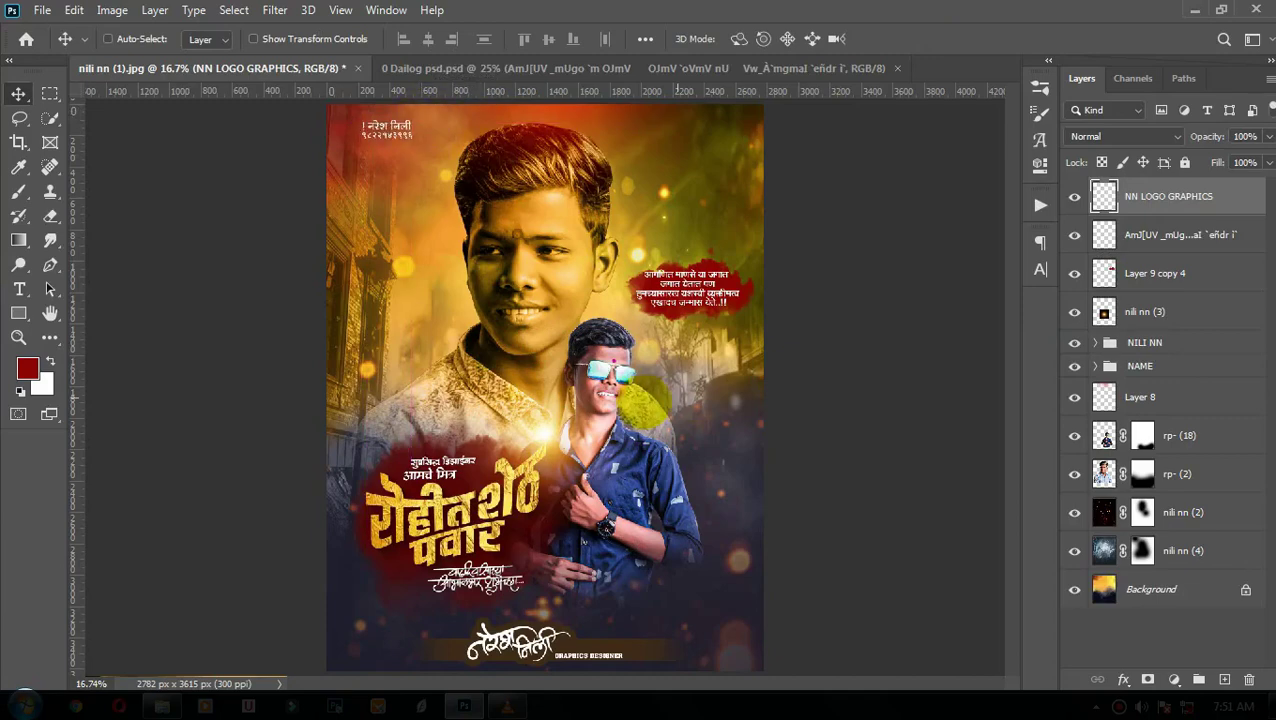
{"action": "key", "text": "ctrl+minus"}
- Insert a Levels 1 layer above Layer 8 with input levels 12, 0.83 and 231
{"action": "left_click", "coordinate": [1140, 397]}
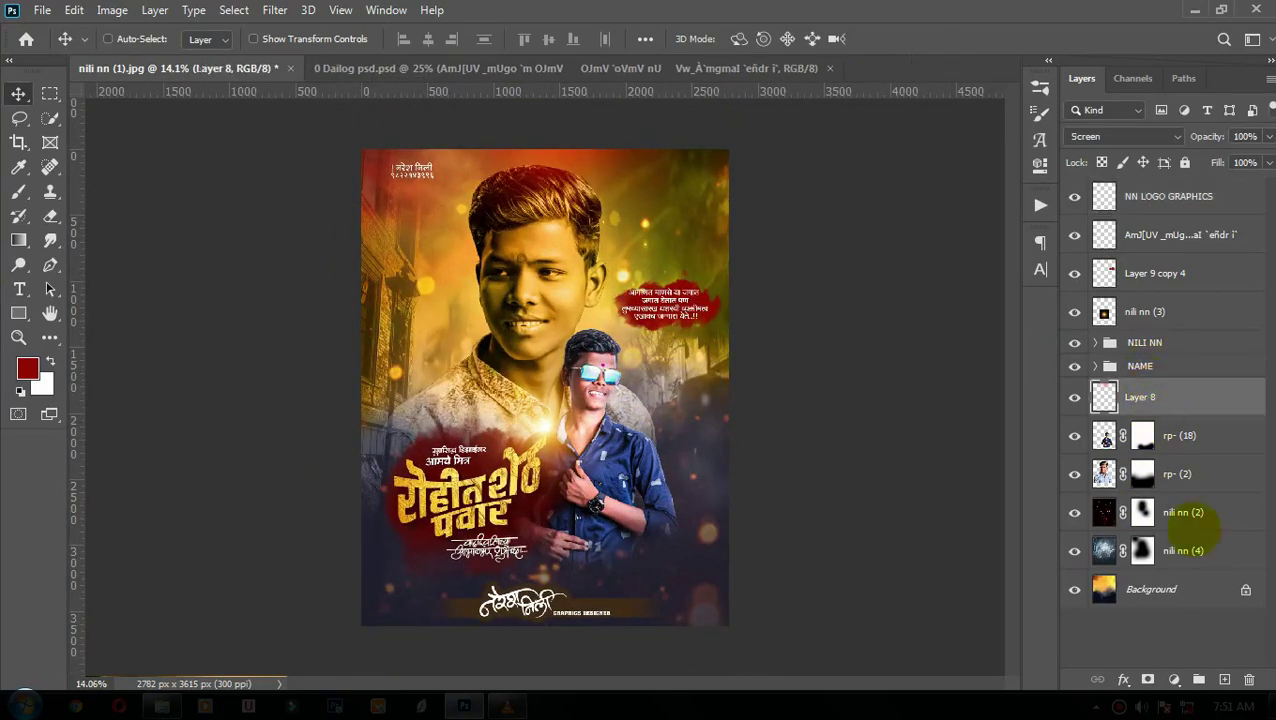
{"action": "left_click", "coordinate": [1174, 679]}
{"action": "left_click", "coordinate": [1140, 401]}
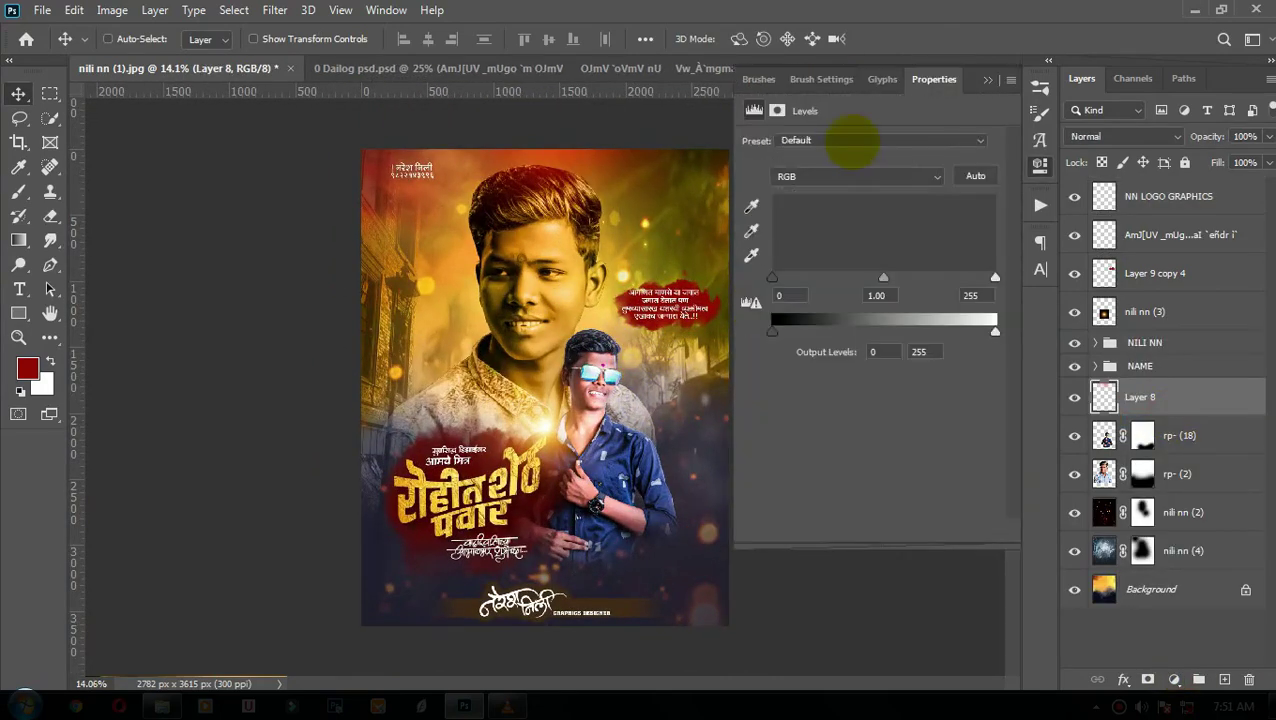
{"action": "left_click_drag", "start_coordinate": [883, 277], "coordinate": [888, 277]}
{"action": "left_click_drag", "start_coordinate": [772, 277], "coordinate": [789, 277]}
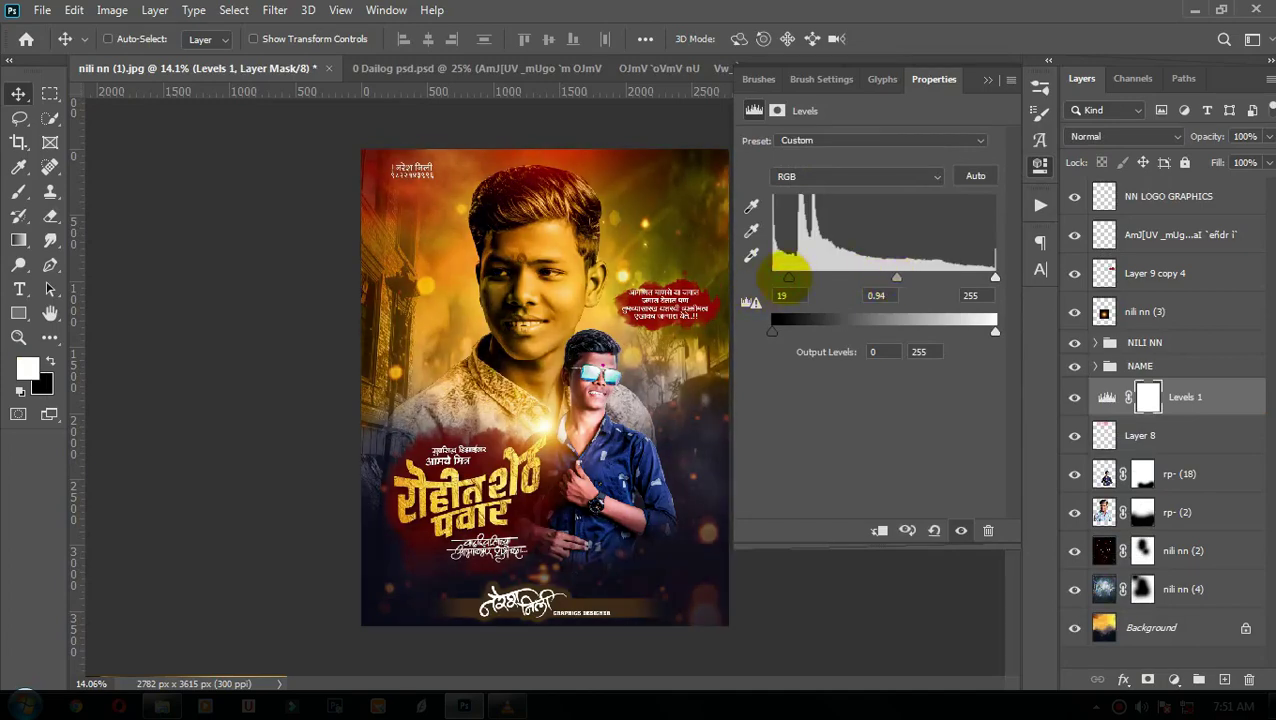
{"action": "left_click_drag", "start_coordinate": [995, 276], "coordinate": [974, 276]}
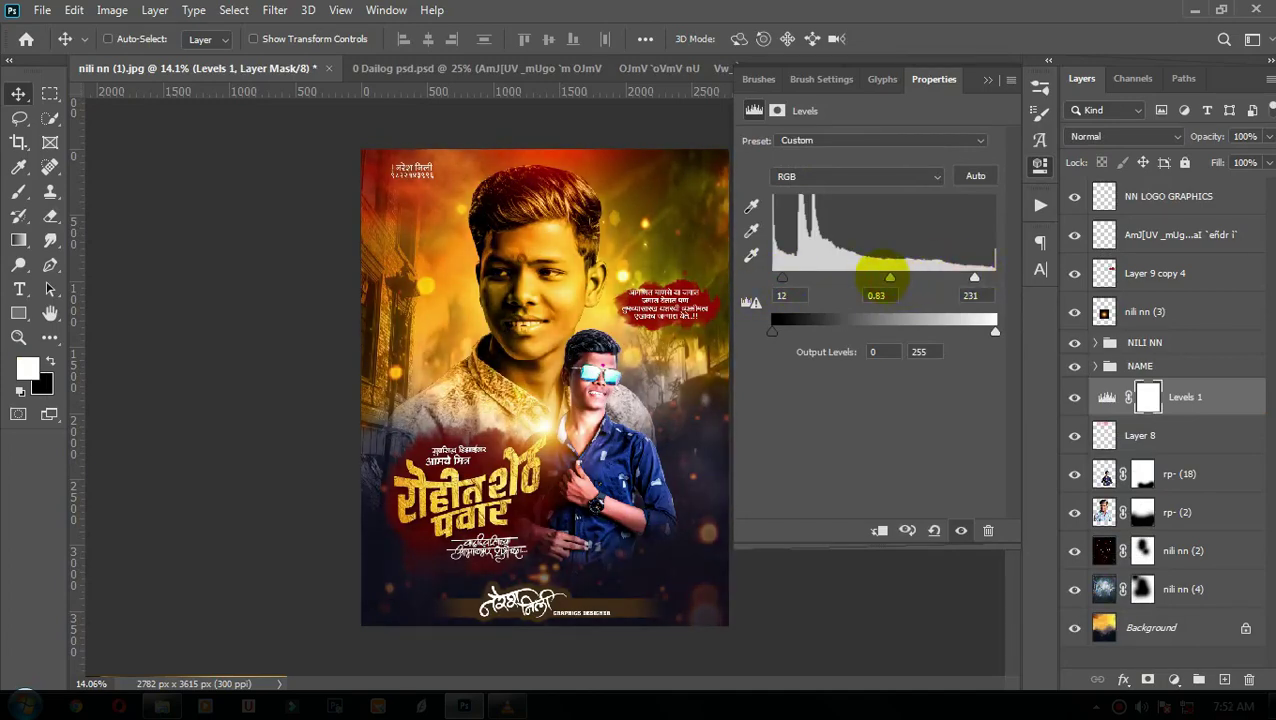
{"action": "left_click_drag", "start_coordinate": [886, 277], "coordinate": [880, 277]}
{"action": "left_click", "coordinate": [988, 79]}
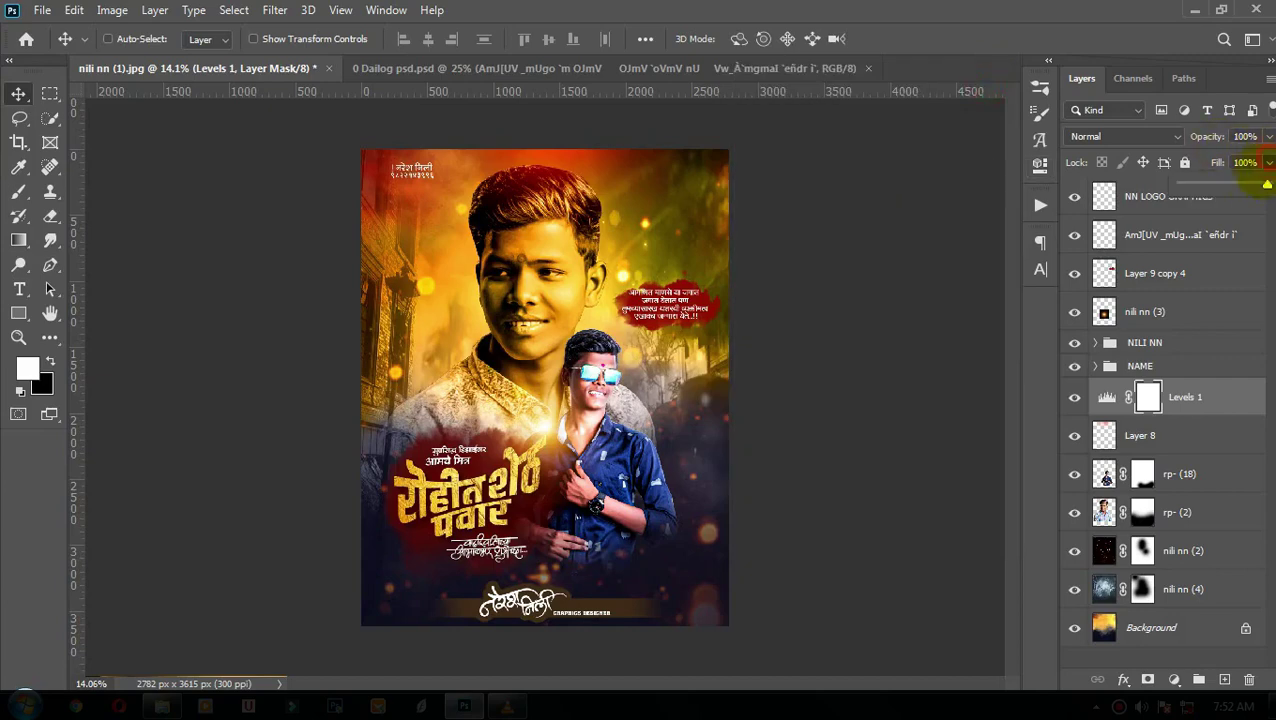
{"action": "left_click_drag", "start_coordinate": [1268, 162], "coordinate": [1180, 184]}
- Add a new top layer and fill it with the merged poster via Apply Image
{"action": "left_click", "coordinate": [1140, 197]}
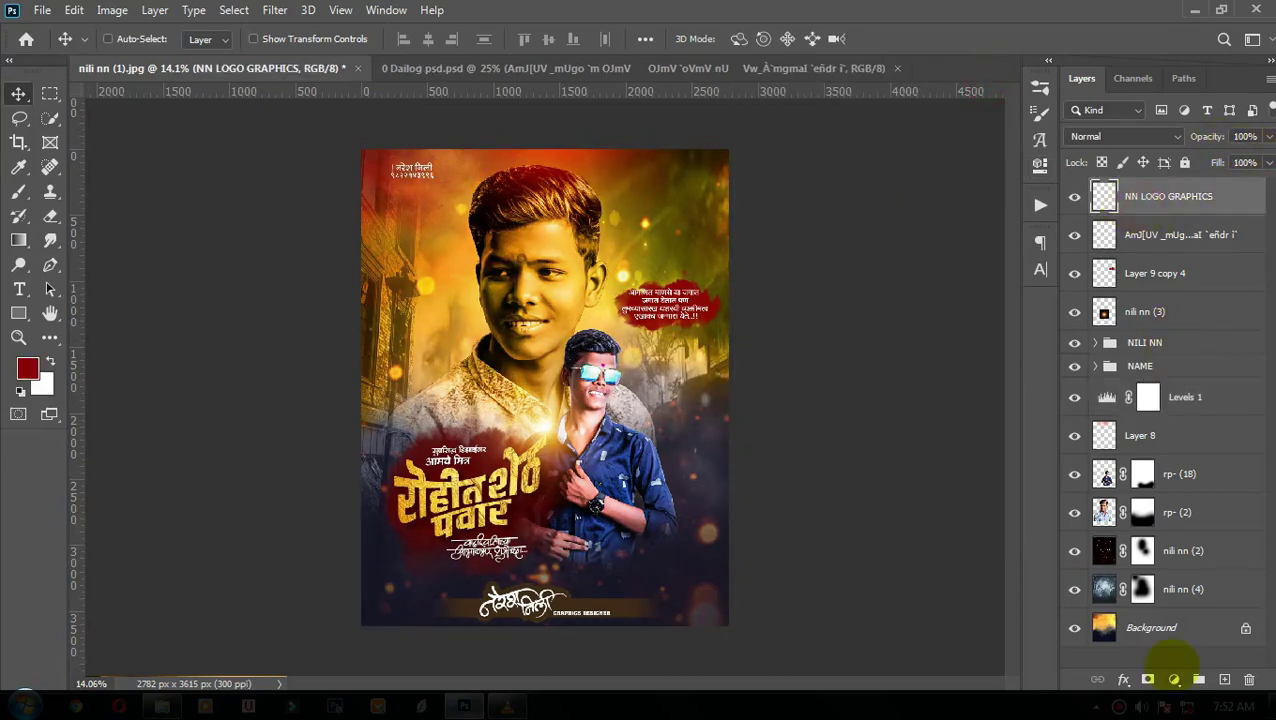
{"action": "left_click", "coordinate": [1224, 679]}
{"action": "left_click", "coordinate": [112, 10]}
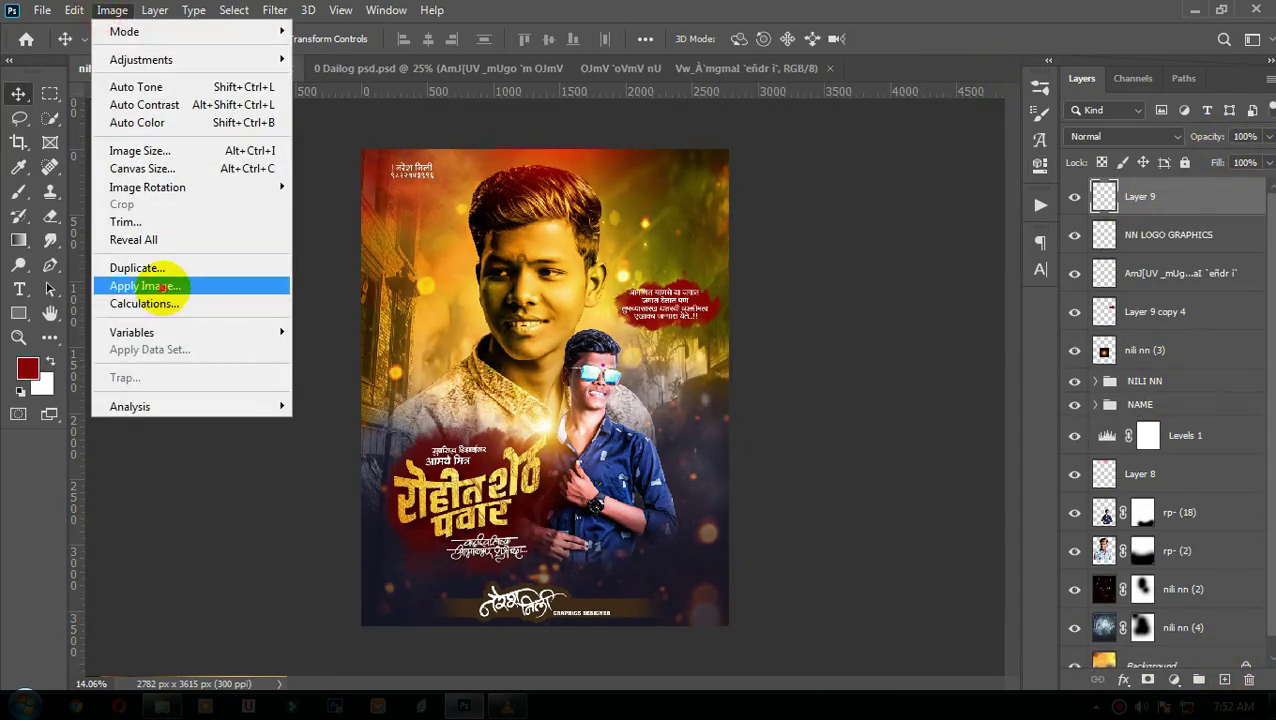
{"action": "left_click", "coordinate": [162, 280]}
{"action": "left_click", "coordinate": [805, 165]}
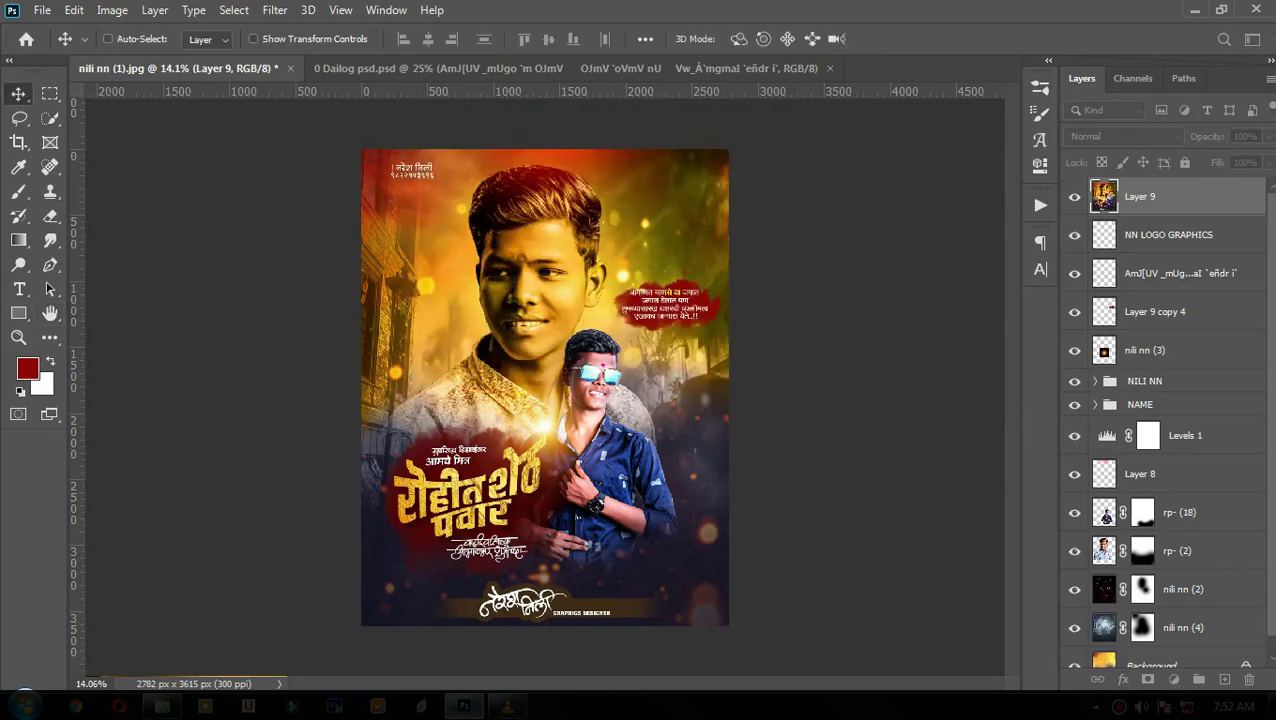
- Duplicate Layer 9 and apply the Camera Raw Filter to the copy
{"action": "right_click", "coordinate": [1245, 196]}
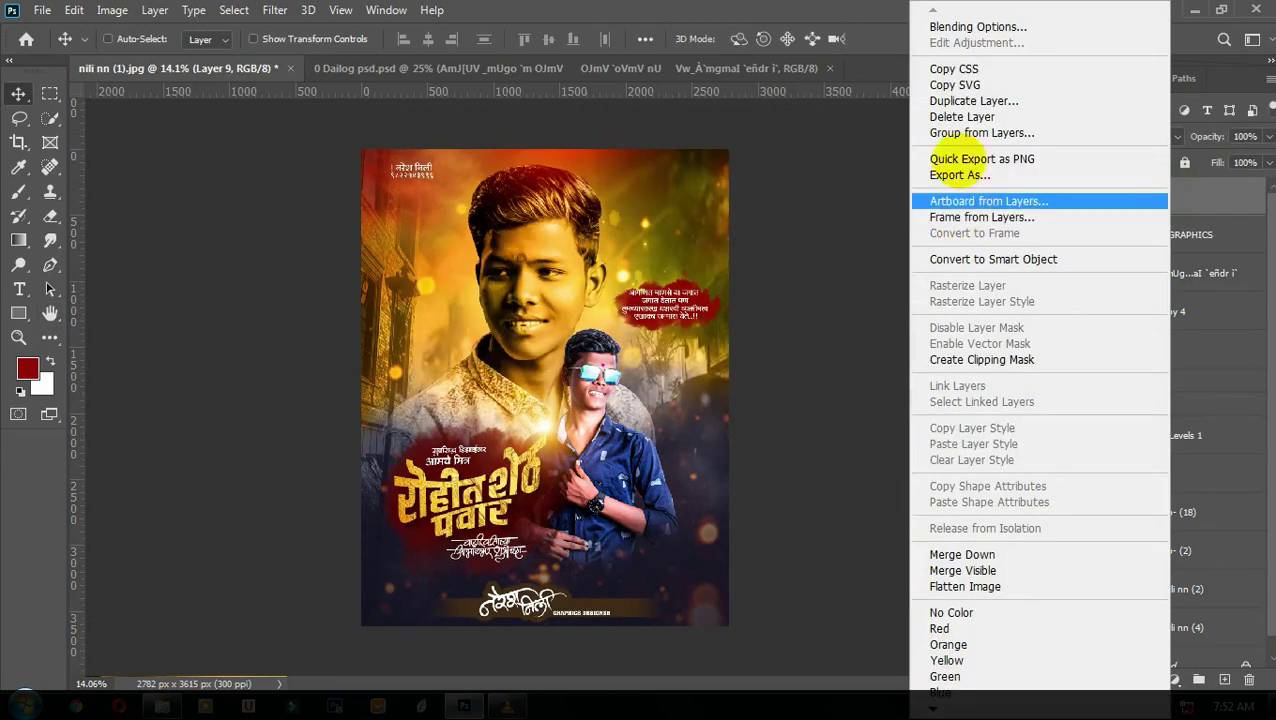
{"action": "left_click", "coordinate": [965, 101]}
{"action": "left_click", "coordinate": [790, 182]}
{"action": "left_click", "coordinate": [275, 10]}
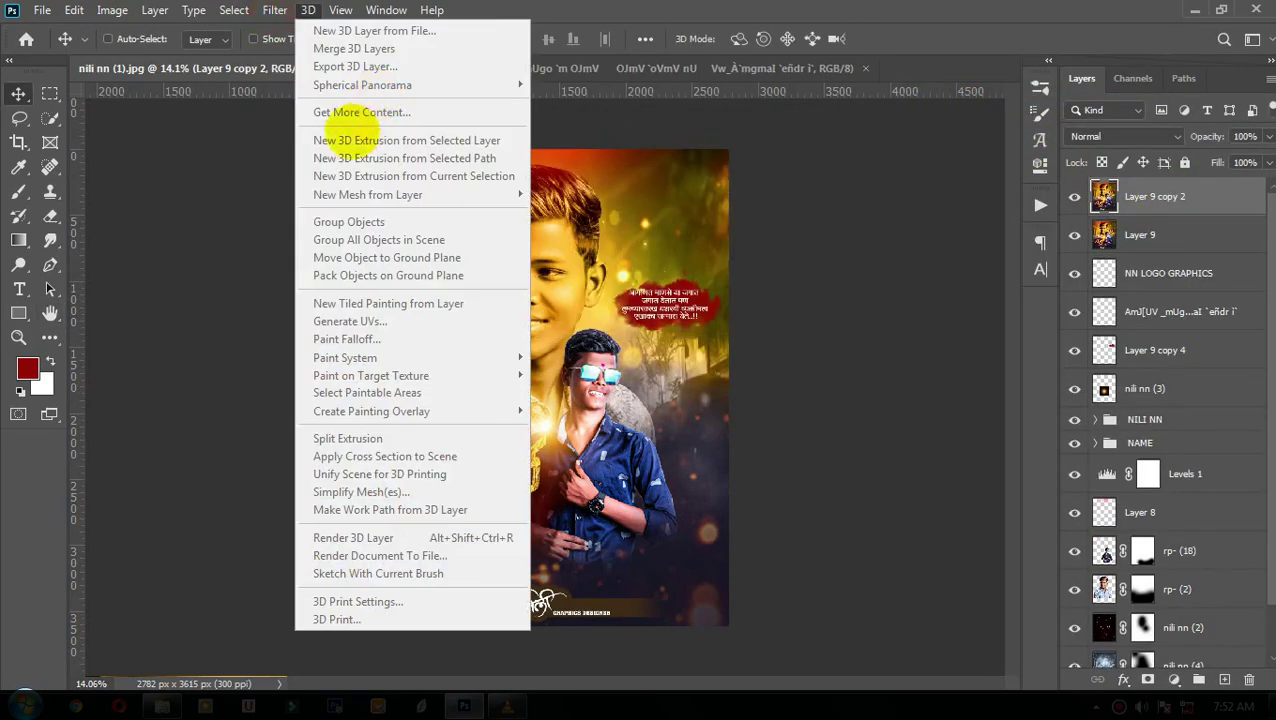
{"action": "left_click", "coordinate": [322, 122]}
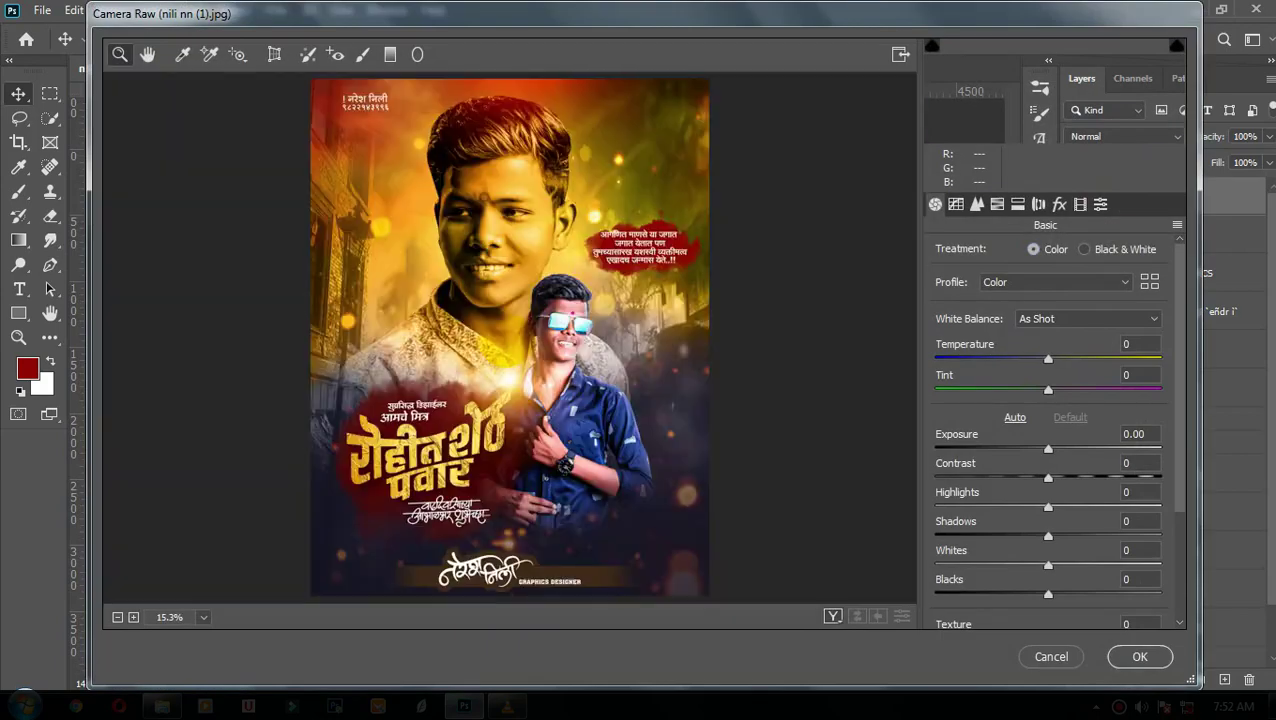
- Adjust Texture and apply the Camera Raw grade of Whites +20, Texture +25, Clarity +25 to Layer 9 copy 2
{"action": "scroll", "coordinate": [1078, 490], "scroll_direction": "down", "scroll_amount": 3}
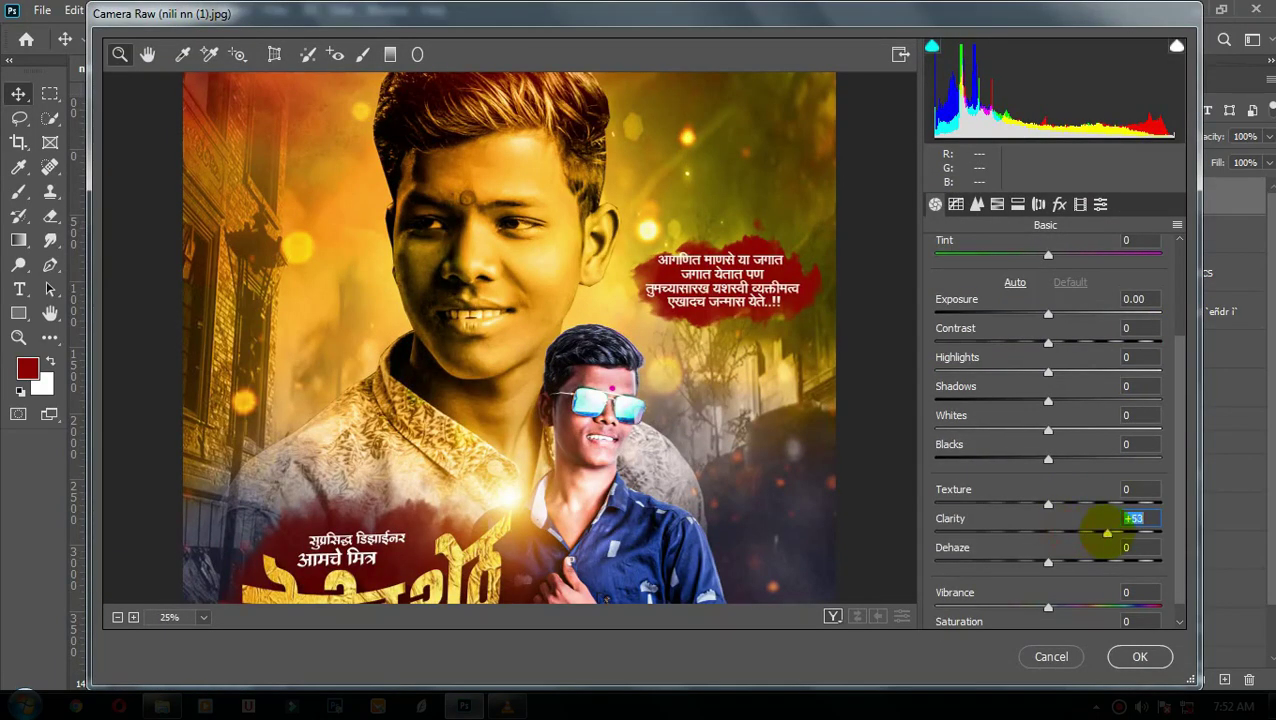
{"action": "left_click_drag", "start_coordinate": [1117, 503], "coordinate": [1113, 503]}
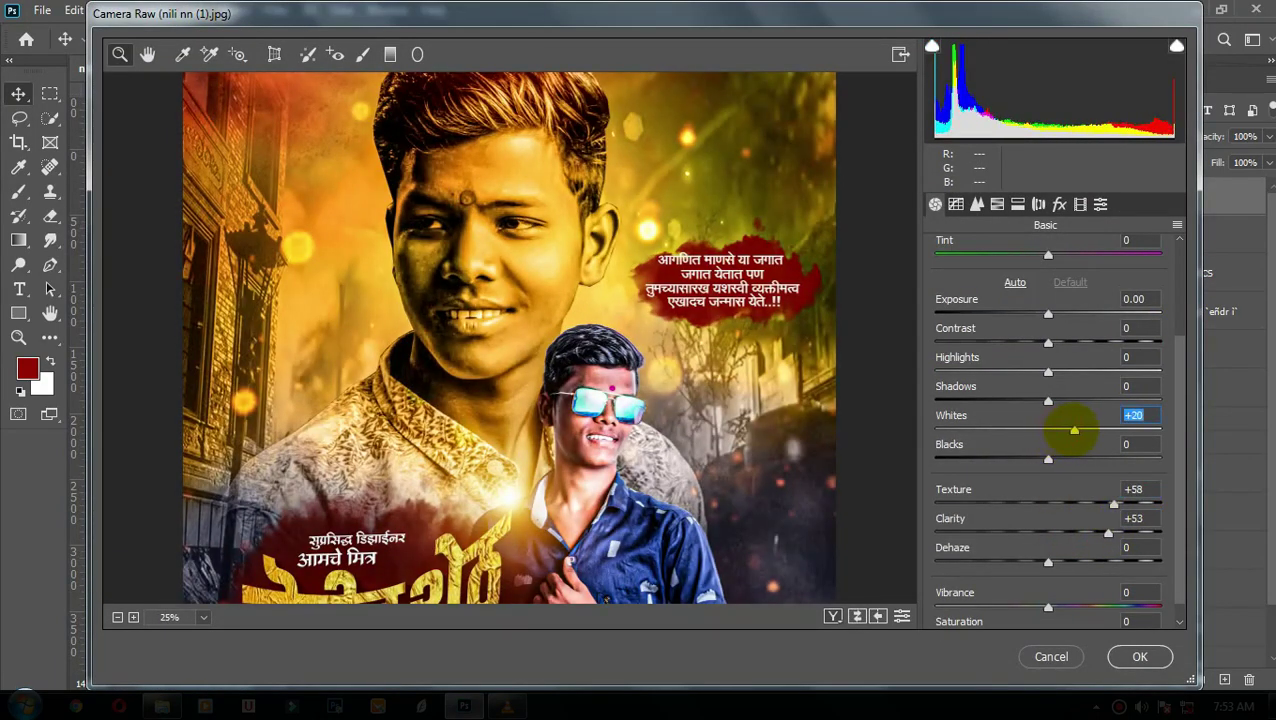
{"action": "right_click", "coordinate": [655, 226]}
{"action": "left_click", "coordinate": [698, 246]}
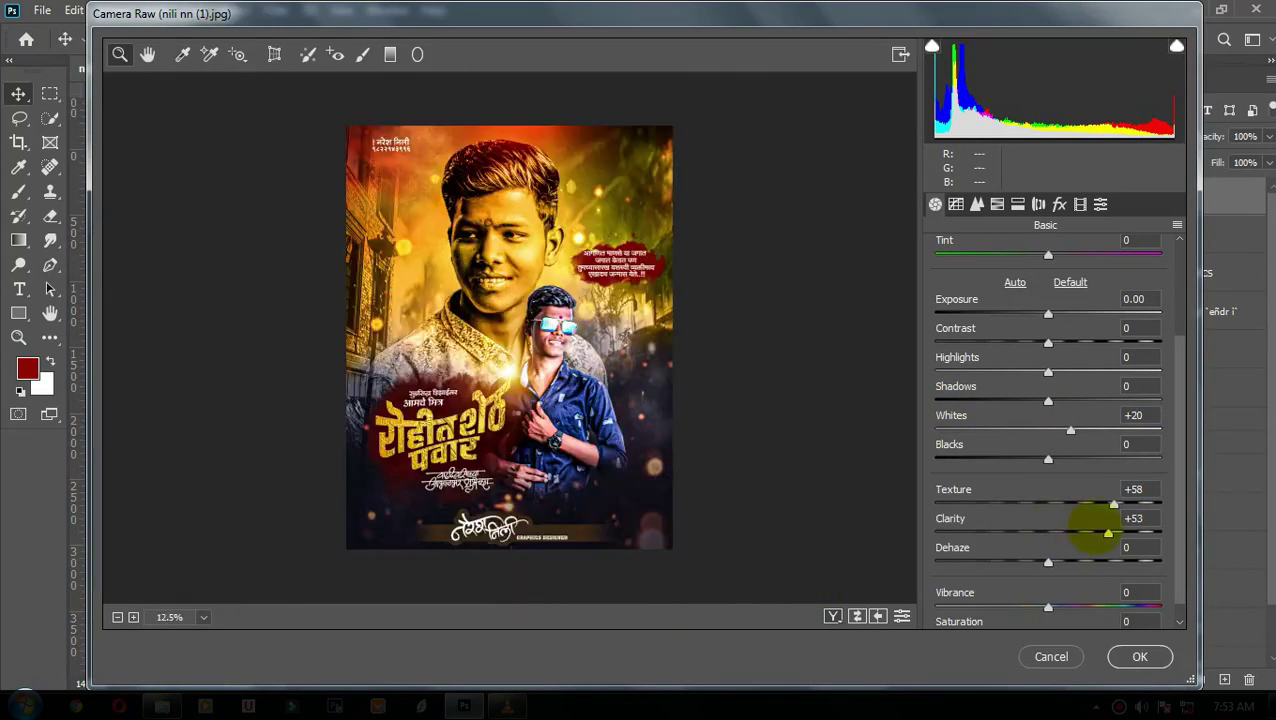
{"action": "left_click_drag", "start_coordinate": [1079, 503], "coordinate": [1094, 503]}
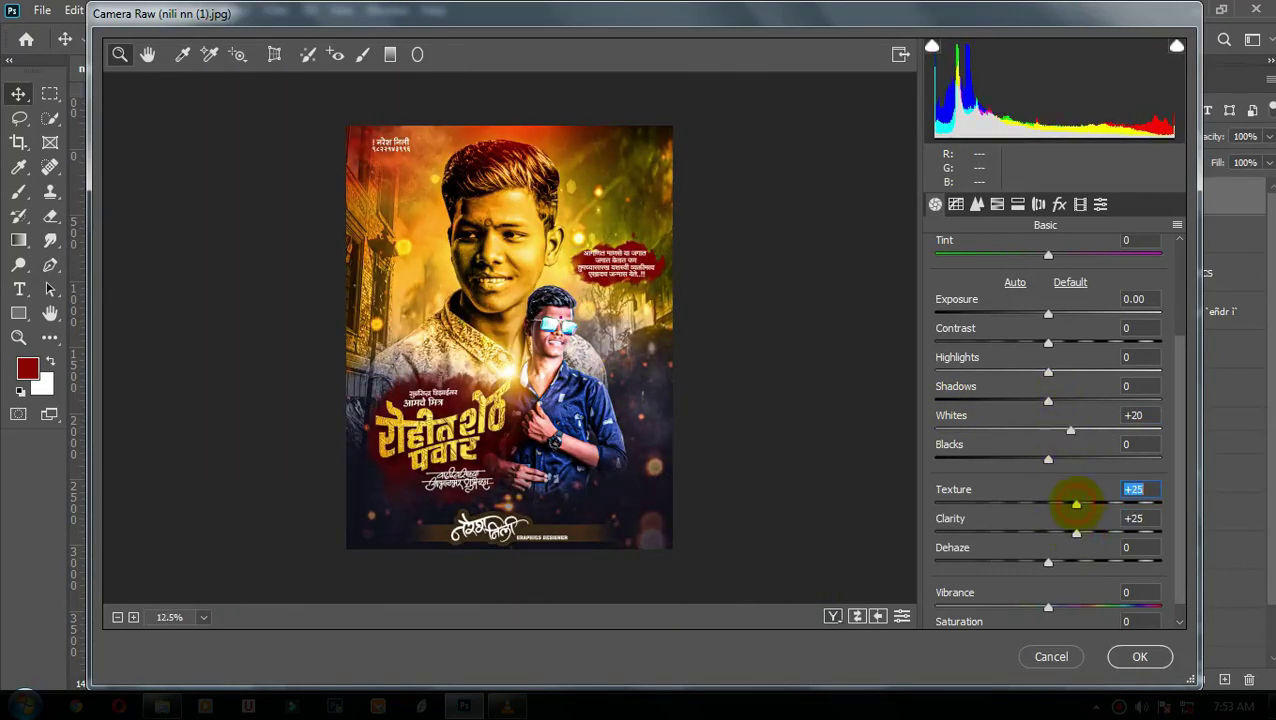
{"action": "left_click", "coordinate": [1140, 656]}
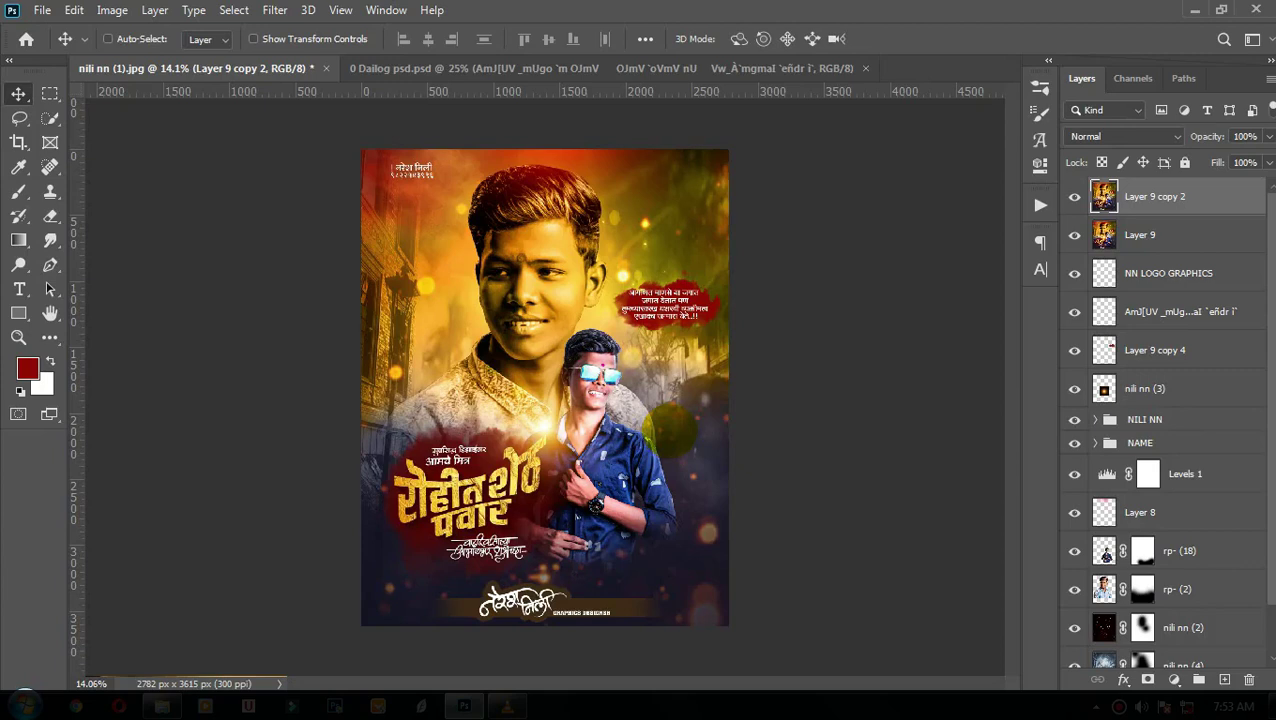